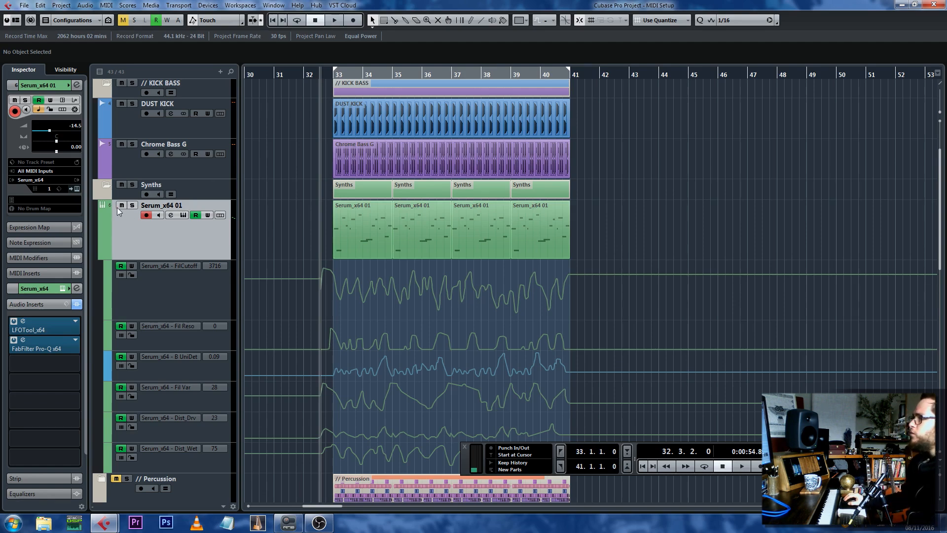
# Collapse and mute the Synths folder, and unmute the Synth Pass 1 track.
pyautogui.click(106, 186)
pyautogui.scroll(-5, 277, 210)
pyautogui.scroll(4, 524, 190)
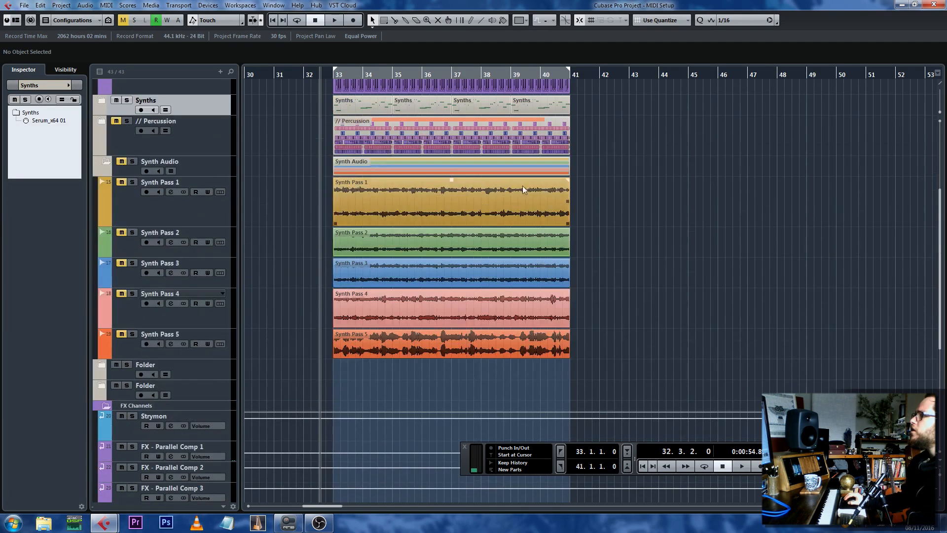
pyautogui.scroll(4, 277, 263)
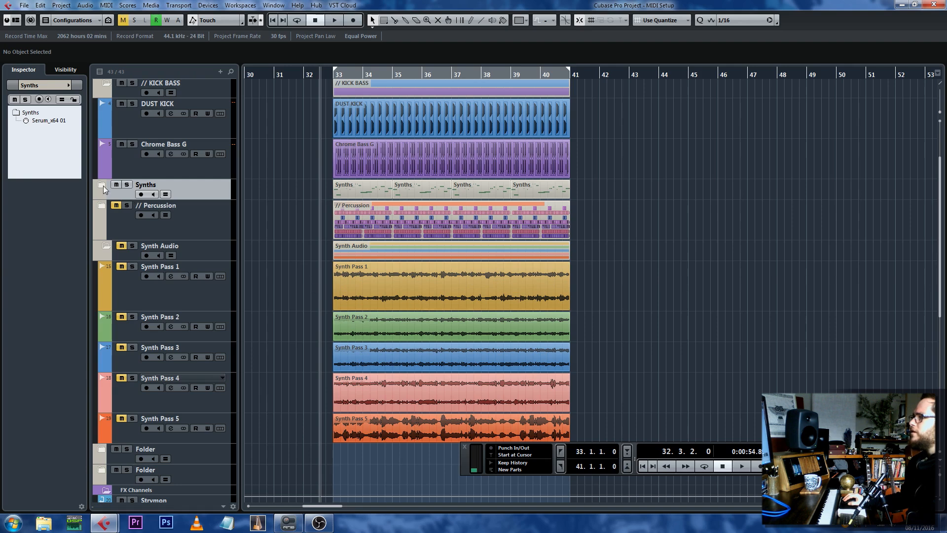
pyautogui.click(117, 185)
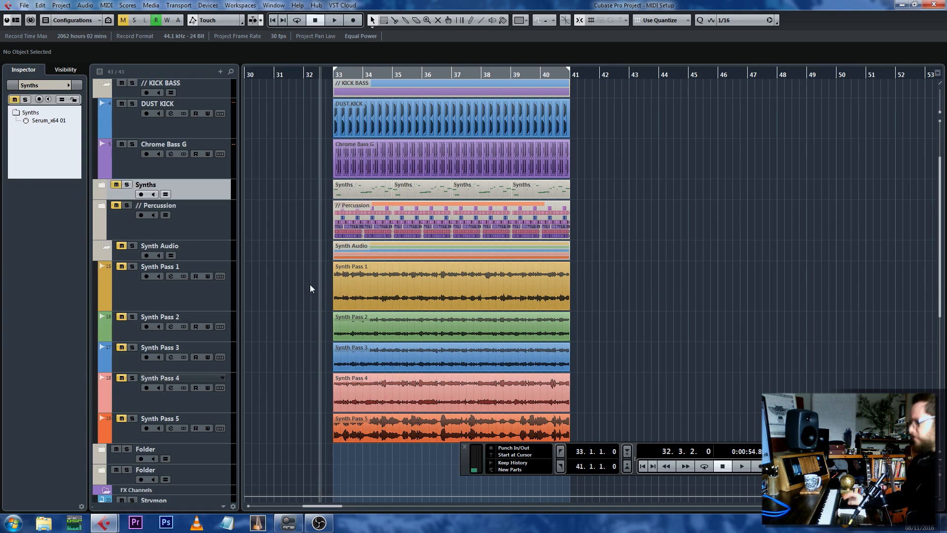
pyautogui.click(140, 300)
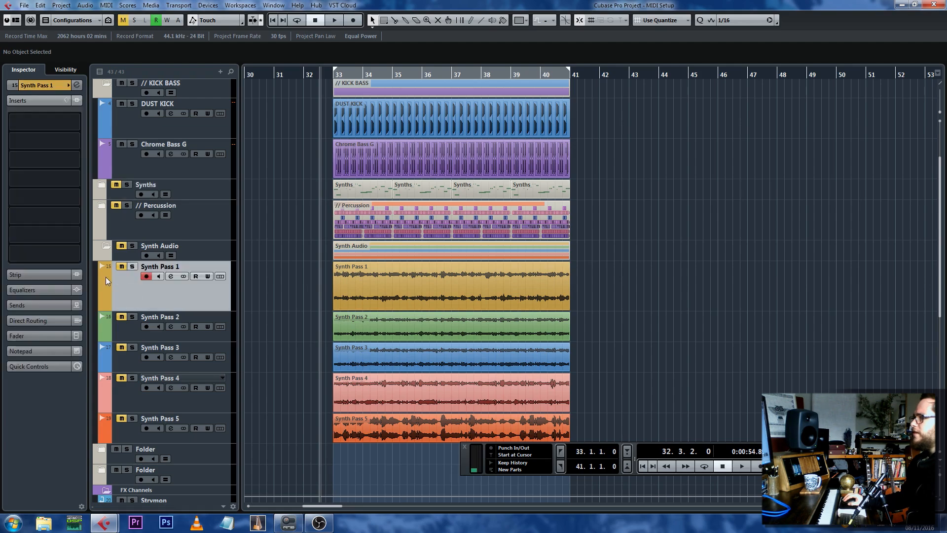
pyautogui.click(122, 267)
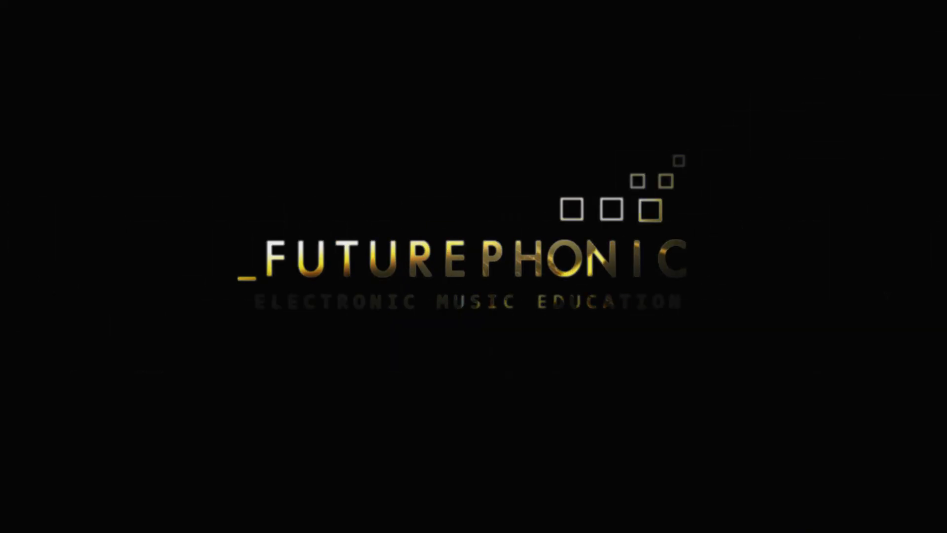
# Audition the Synth Pass 1 event against the kick and bass from bar 33.
pyautogui.press('space')
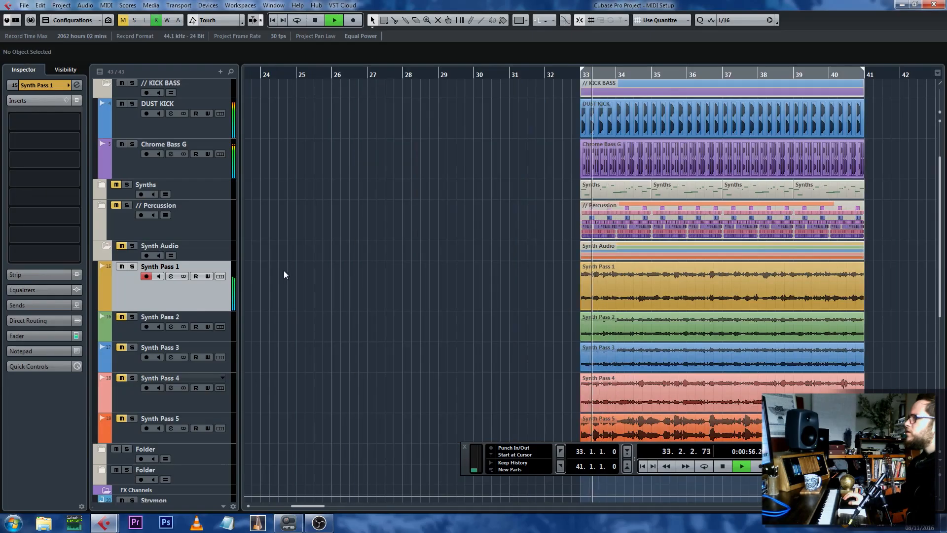
pyautogui.press('h')
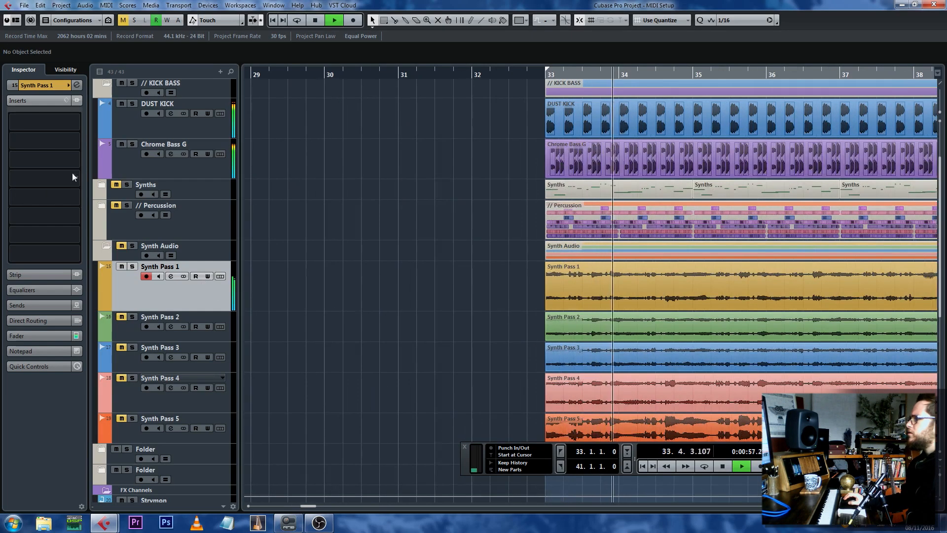
pyautogui.press('h')
pyautogui.press('h')
pyautogui.press('h')
pyautogui.press('h')
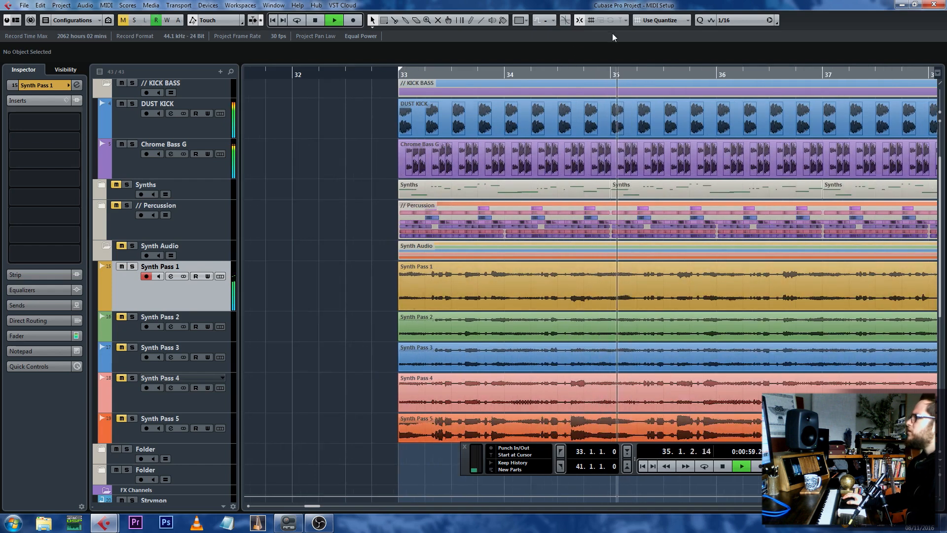
pyautogui.press('g')
pyautogui.press('space')
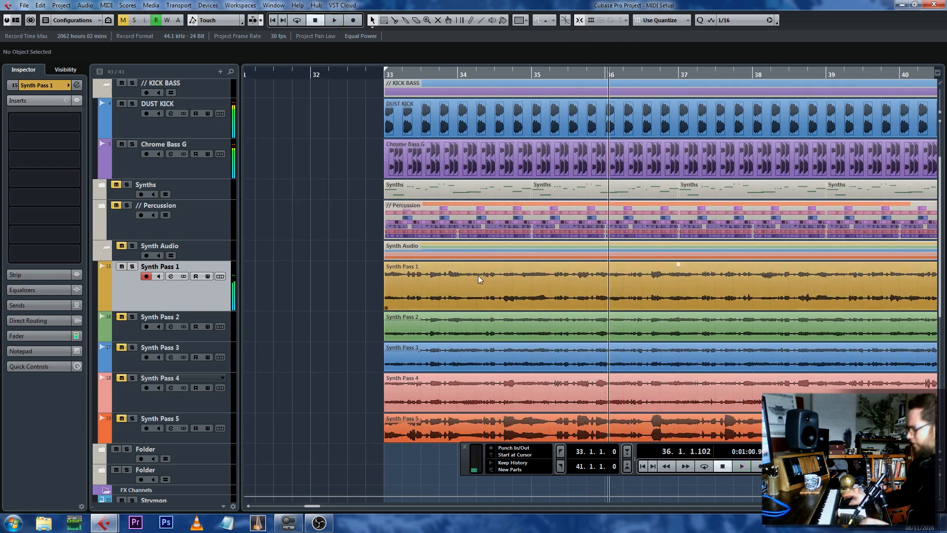
pyautogui.click(477, 275)
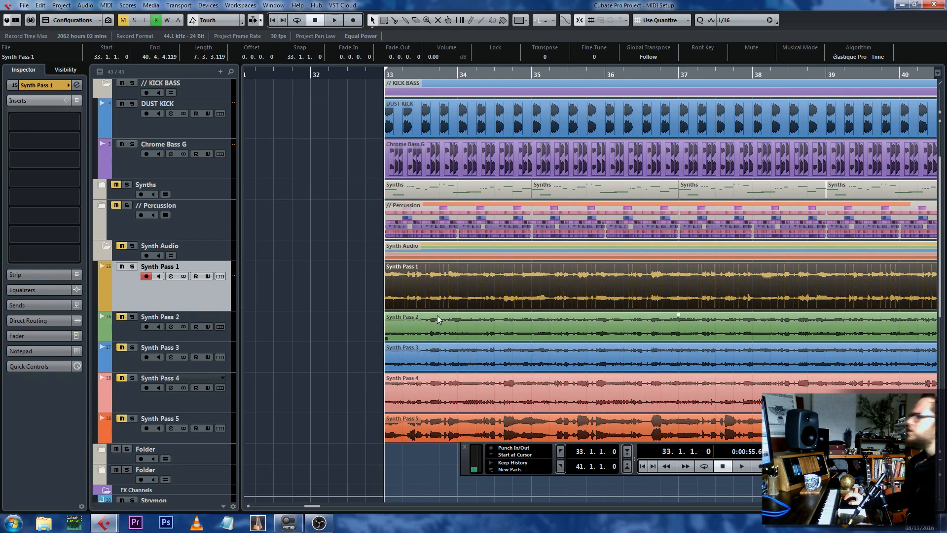
pyautogui.press('space')
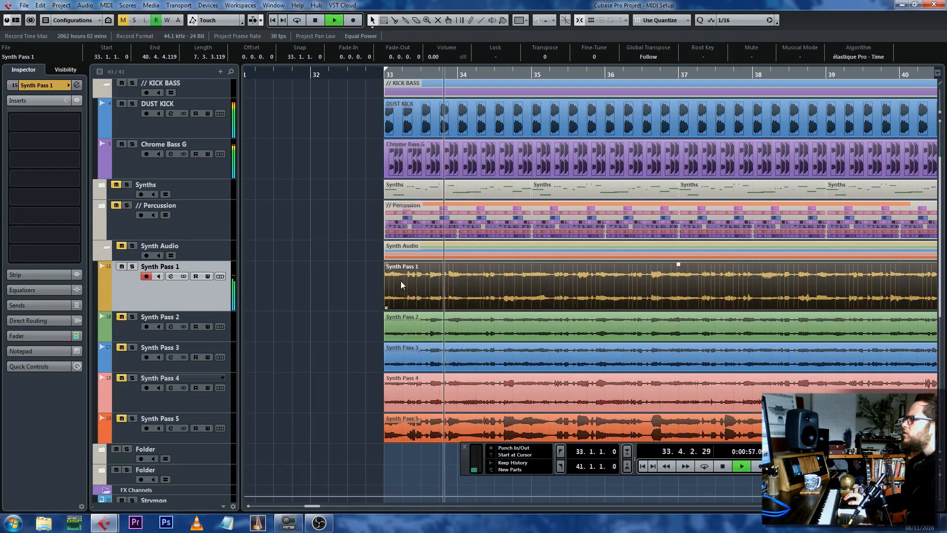
pyautogui.press('space')
# Split the Synth Pass 1 event near beat 33.2, at about 34.4 and at 35.1.1, and mute the short opening piece.
pyautogui.rightClick(344, 173)
pyautogui.click(383, 143)
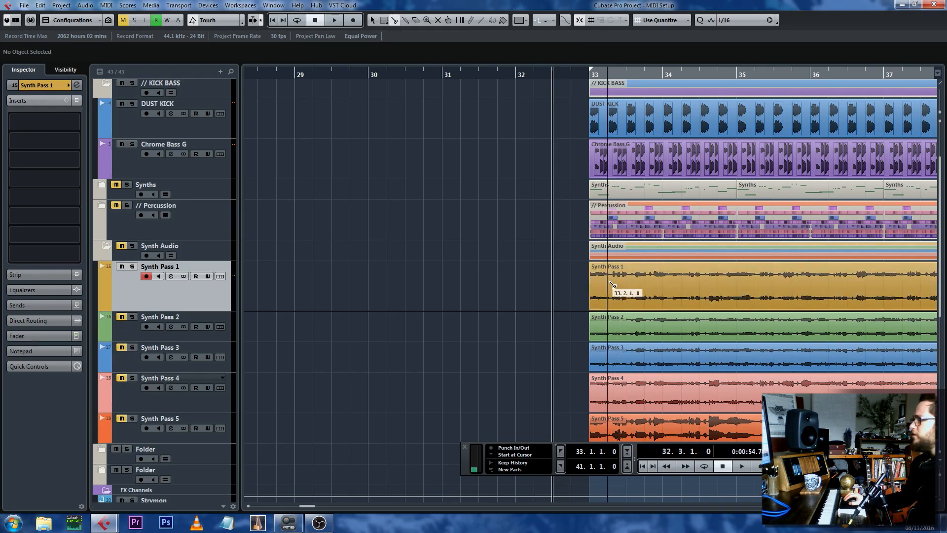
pyautogui.click(613, 283)
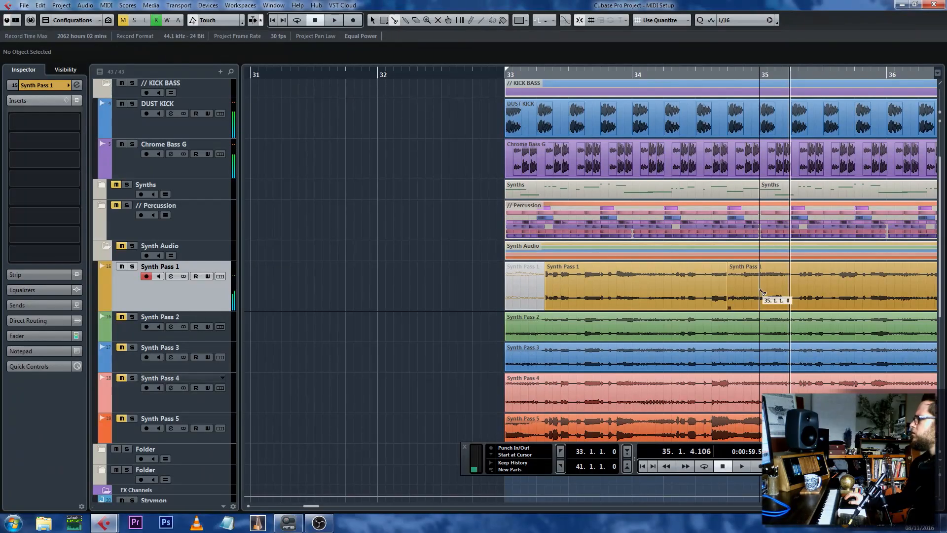
pyautogui.click(760, 292)
pyautogui.press('1')
# Split Synth Pass 1 at 35.2.2 and trim the start of the following piece to 35.4.3.
pyautogui.press('space')
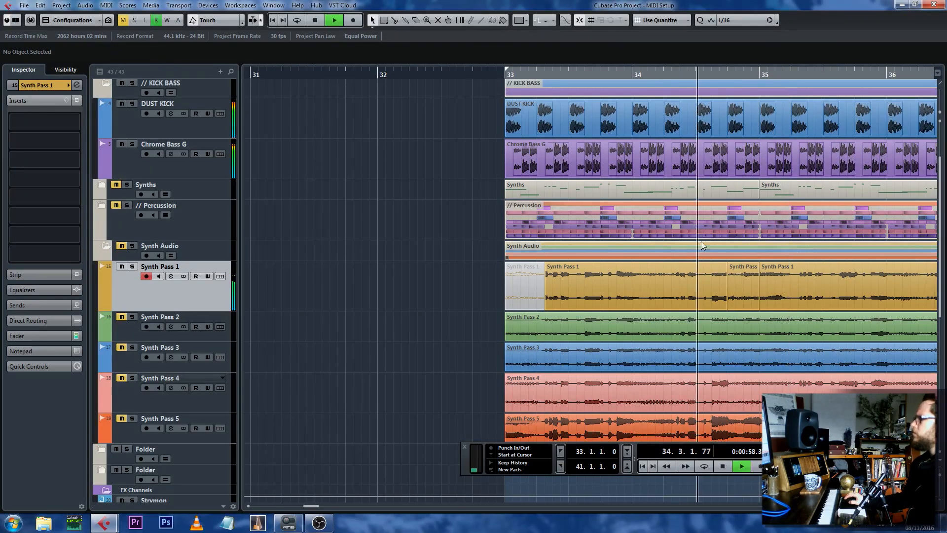
pyautogui.press('3')
pyautogui.click(590, 289)
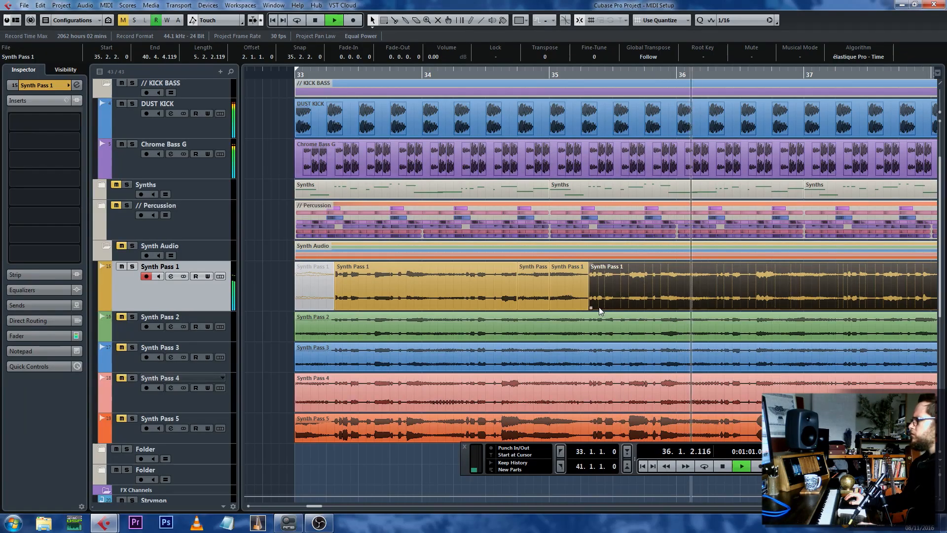
pyautogui.press('space')
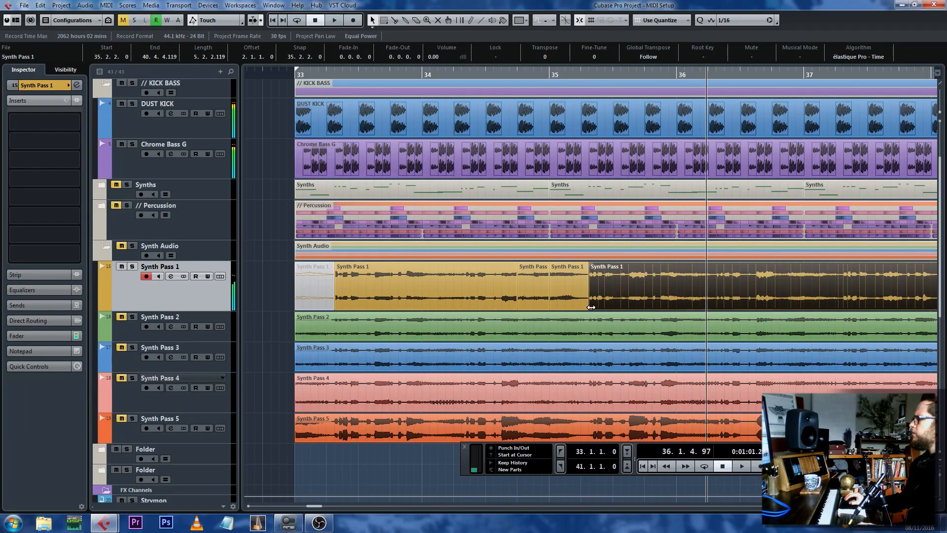
pyautogui.moveTo(599, 307); pyautogui.dragTo(661, 304)
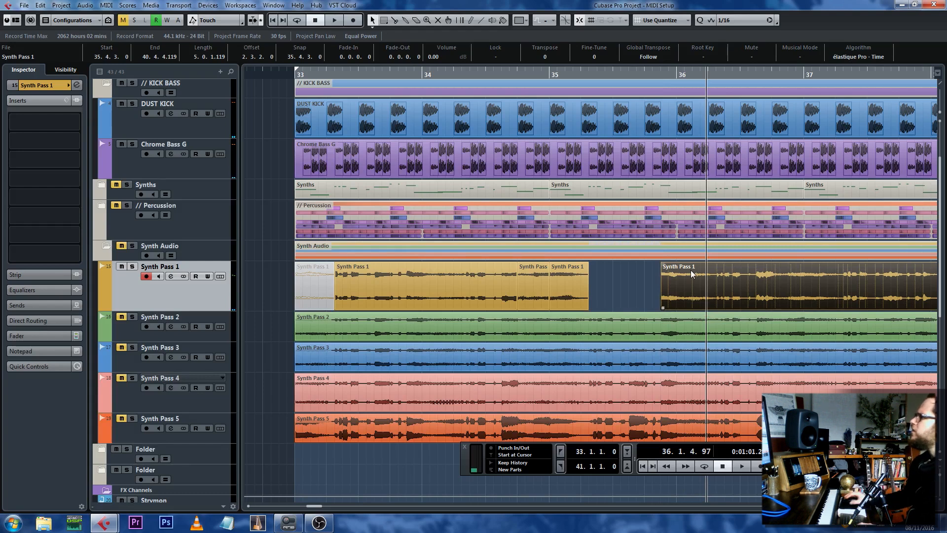
# Play on from the gap in Synth Pass 1 and split the event at 37.1.1.
pyautogui.press('l')
pyautogui.press('space')
pyautogui.press('3')
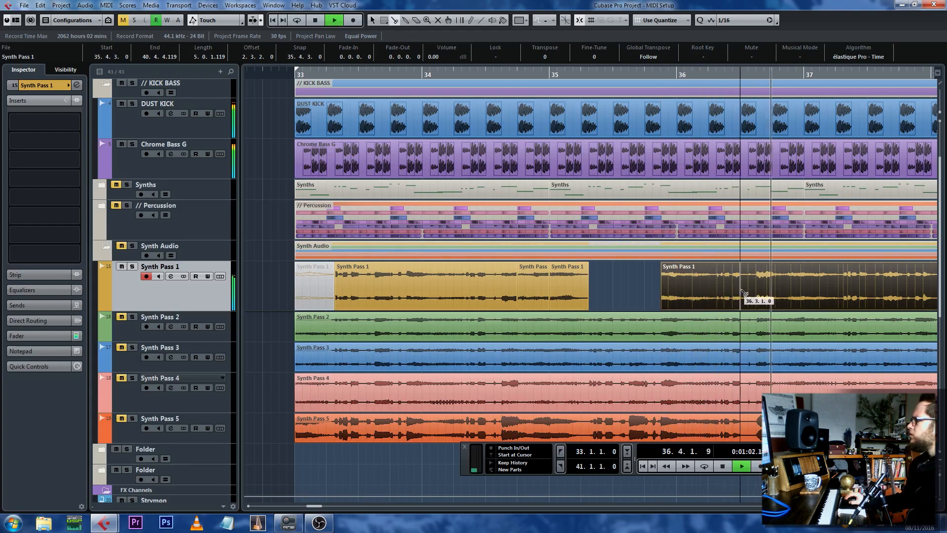
pyautogui.press('space')
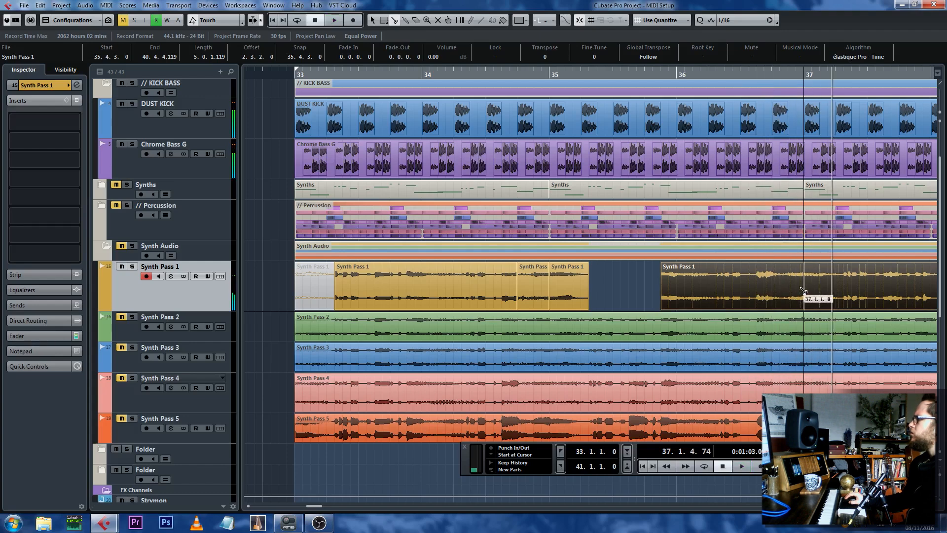
pyautogui.click(802, 291)
pyautogui.press('1')
# Play on from bar 37 and split the Synth Pass 1 event at 38.1.1.
pyautogui.press('space')
pyautogui.press('g')
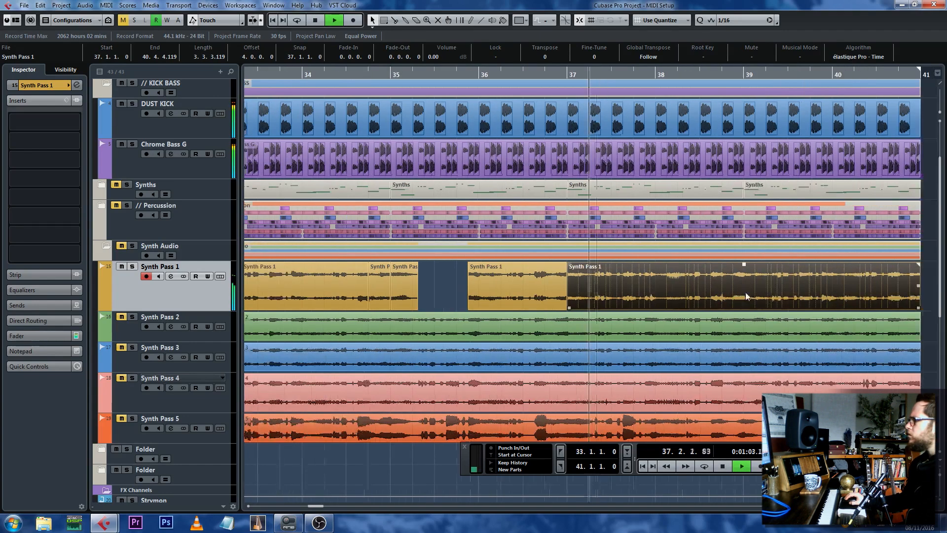
pyautogui.press('3')
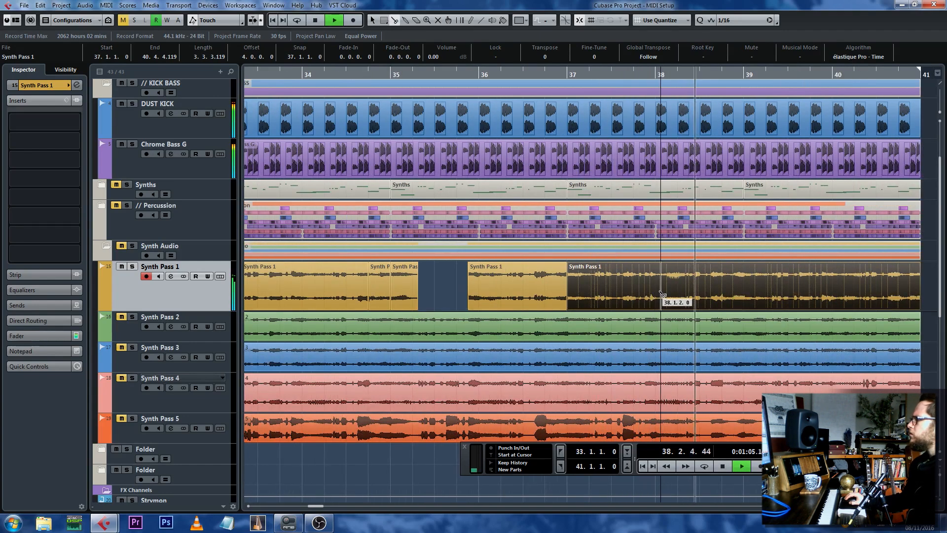
pyautogui.click(661, 295)
pyautogui.hotkey('ctrl', 'z')
pyautogui.click(656, 295)
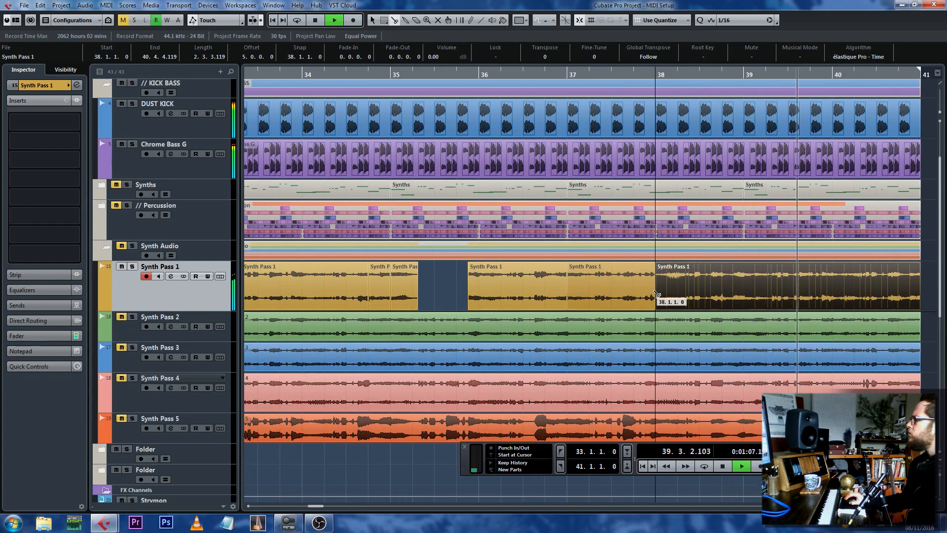
# Turn on cycle playback for bars 33 to 41 and start playing from just before bar 33.
pyautogui.press('g')
pyautogui.press('g')
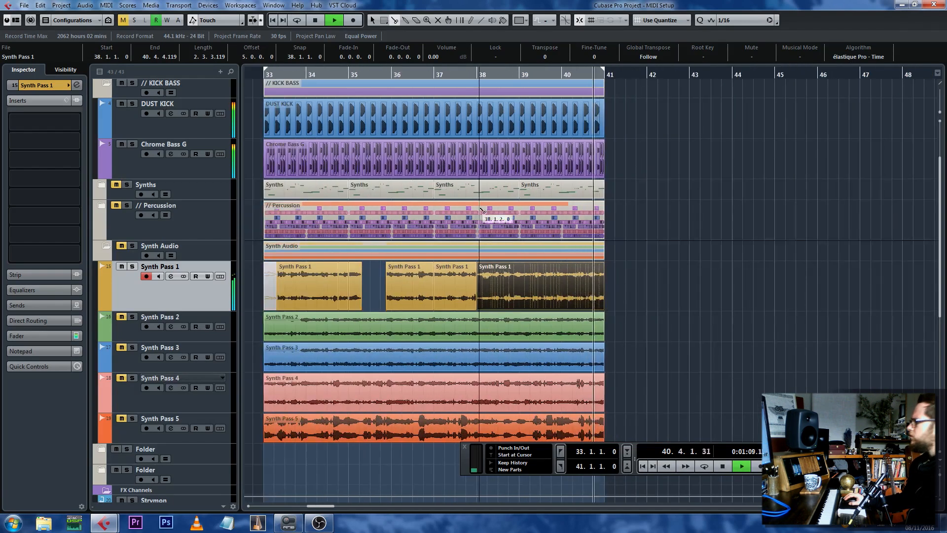
pyautogui.press('space')
pyautogui.click(256, 75)
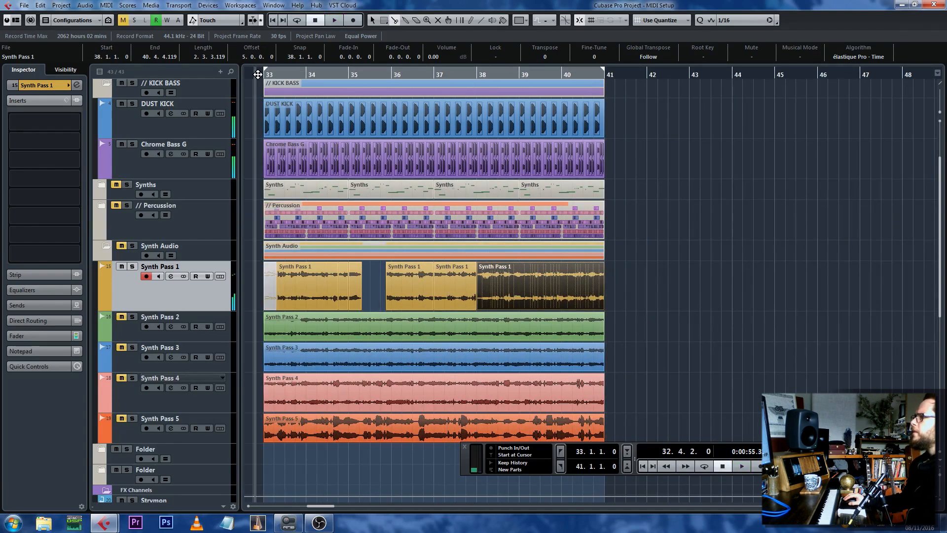
pyautogui.click(298, 24)
pyautogui.press('space')
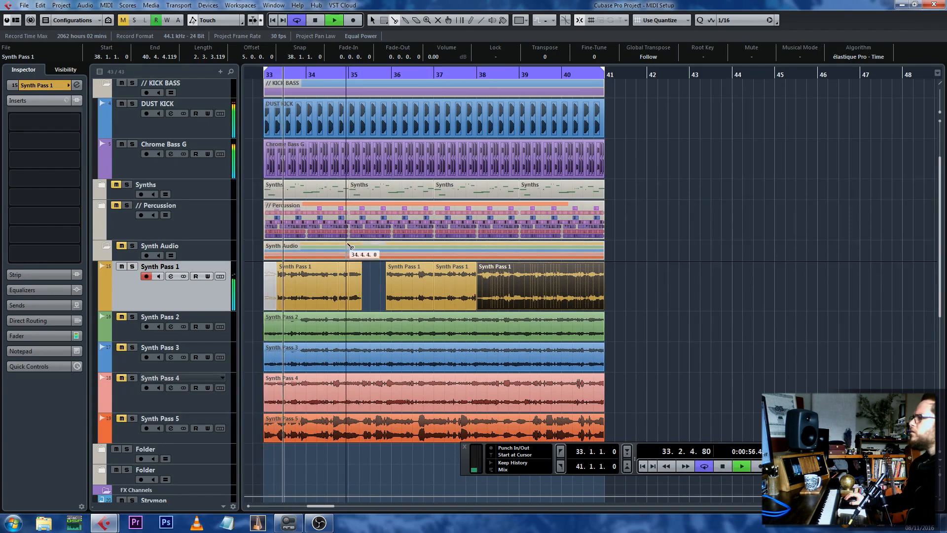
# Split Synth Pass 1 within bar 36 and at 38.3.1, 39.1.1 and 40.1.1 while auditioning the cycled section.
pyautogui.press('h')
pyautogui.press('h')
pyautogui.press('h')
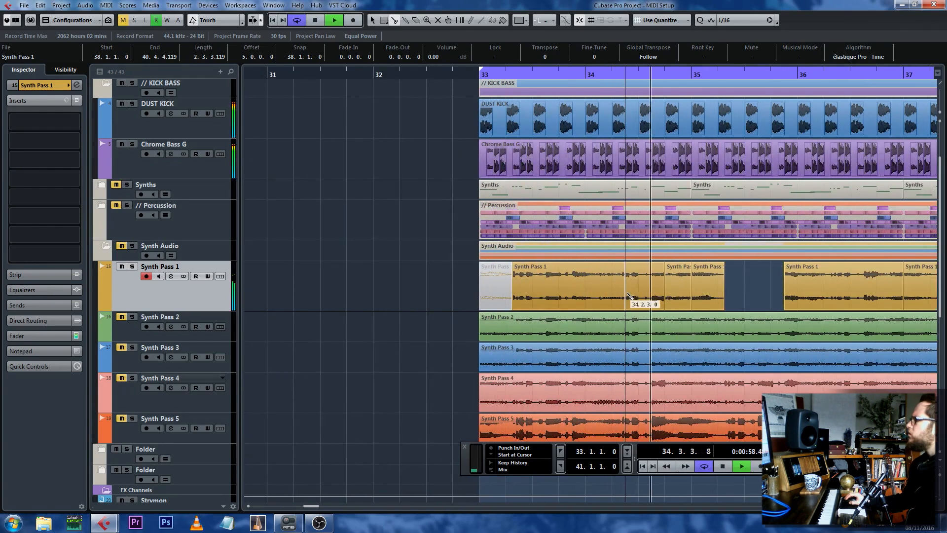
pyautogui.press('g')
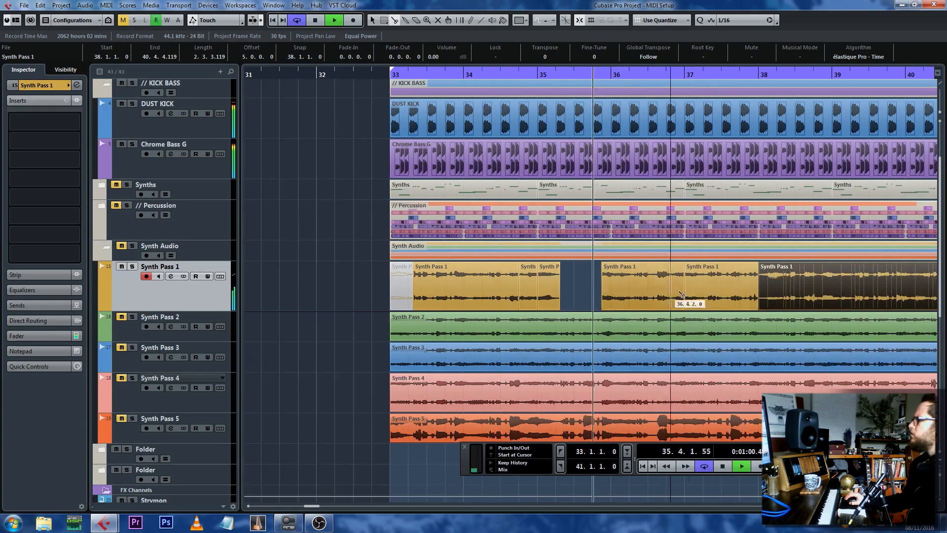
pyautogui.press('h')
pyautogui.press('h')
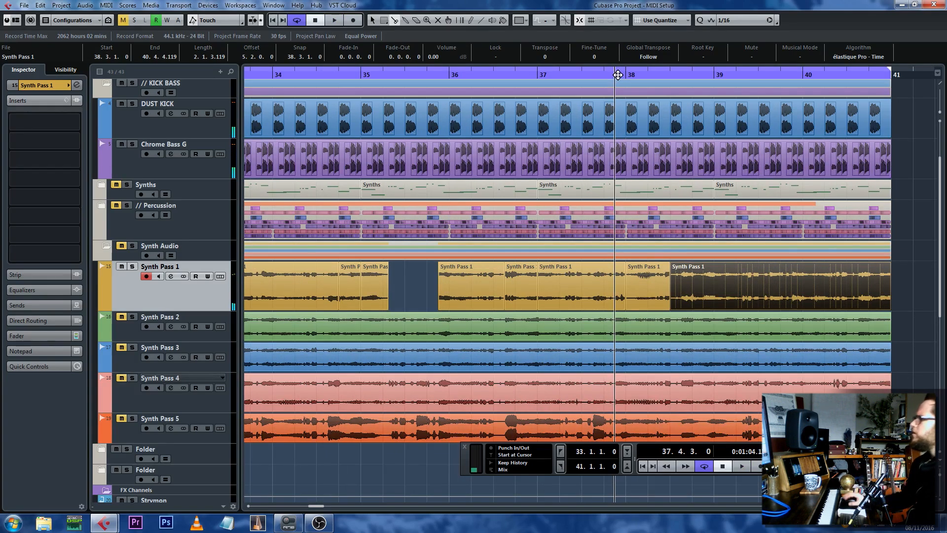
pyautogui.press('space')
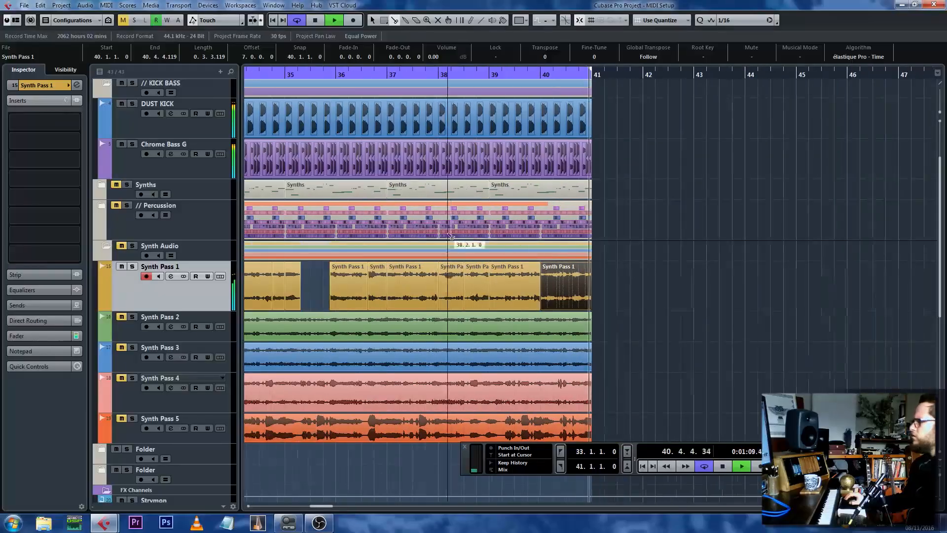
# Play the cycled section from bar 33 into bar 37 to review the cuts in Synth Pass 1.
pyautogui.moveTo(553, 266); pyautogui.dragTo(566, 263)
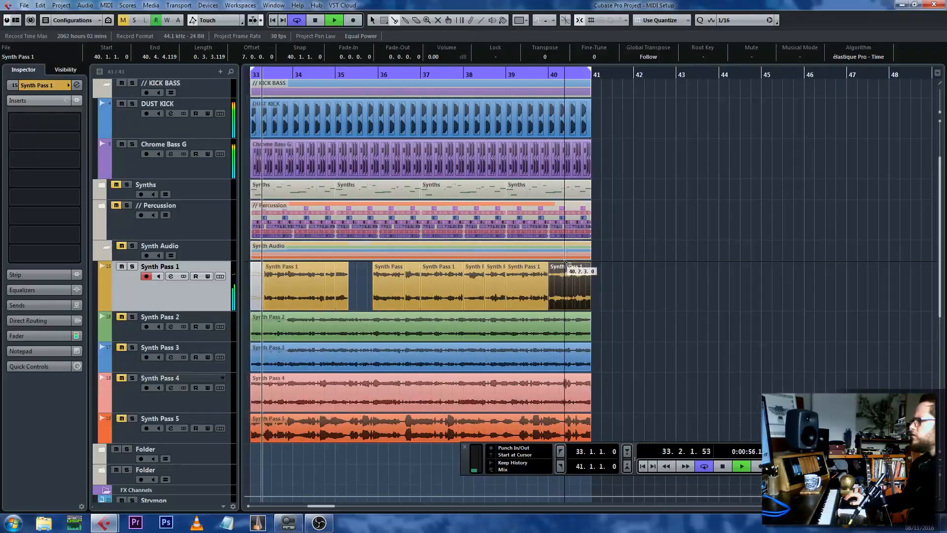
pyautogui.press('g')
pyautogui.press('h')
pyautogui.press('h')
pyautogui.press('g')
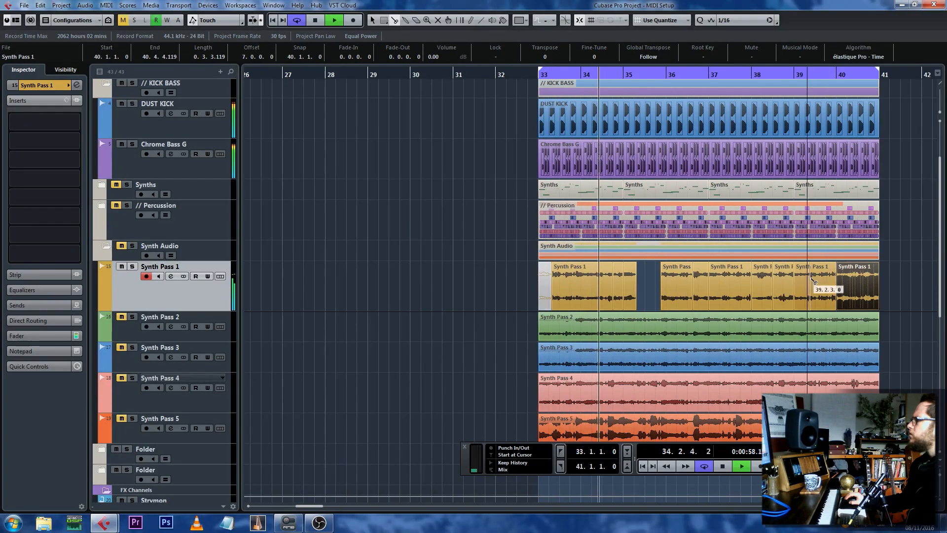
pyautogui.press('h')
pyautogui.press('space')
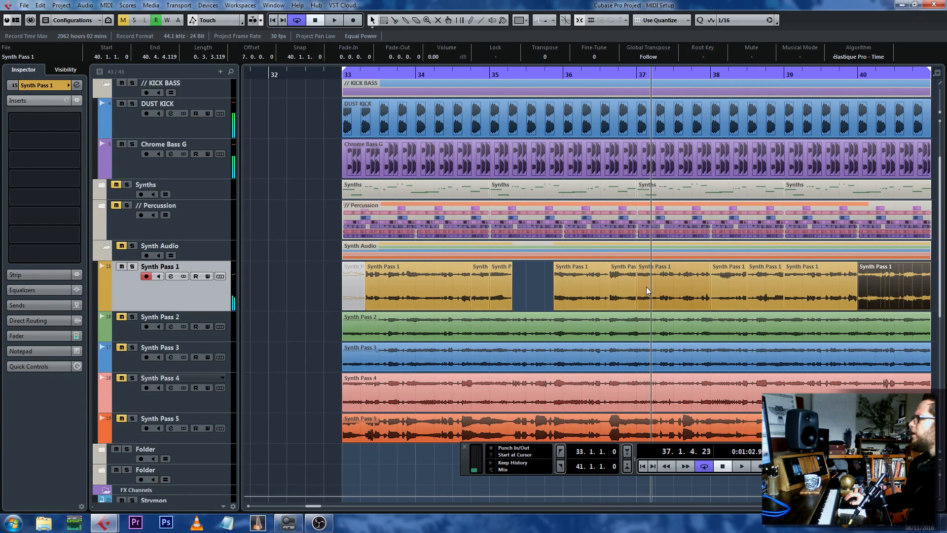
# Select the bar 37 piece of Synth Pass 1 and audition the passages from late bar 34 and mid bar 40.
pyautogui.click(647, 288)
pyautogui.click(622, 75)
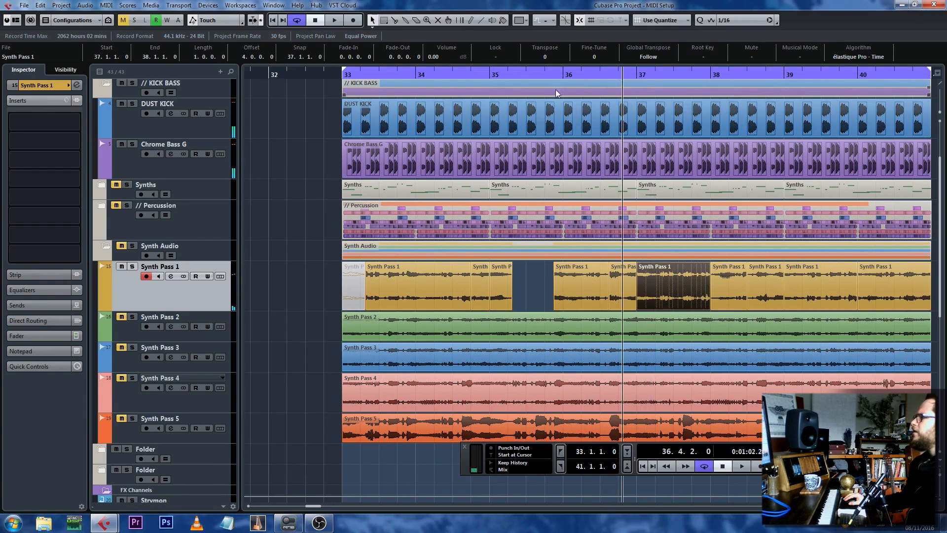
pyautogui.click(471, 74)
pyautogui.press('space')
pyautogui.press('space')
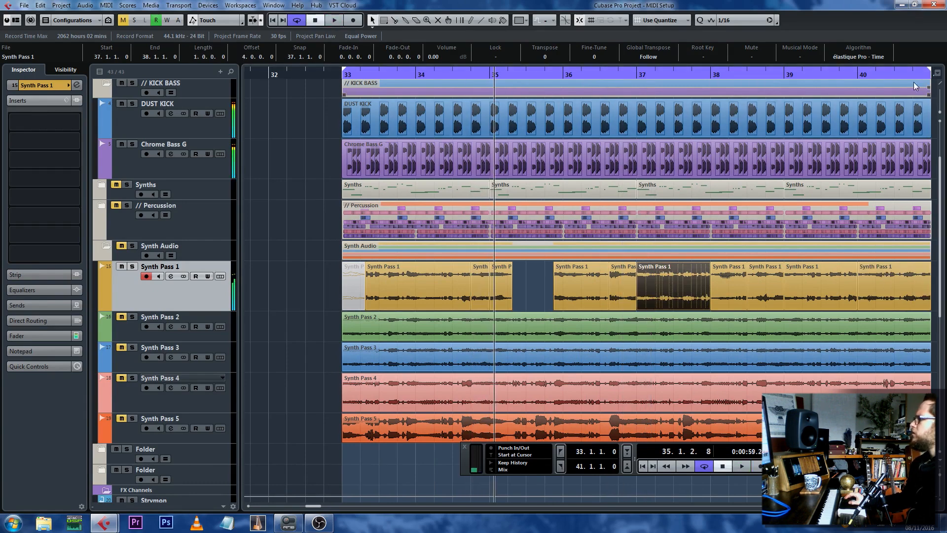
pyautogui.hscroll(1, 858, 186)
pyautogui.click(831, 74)
pyautogui.press('space')
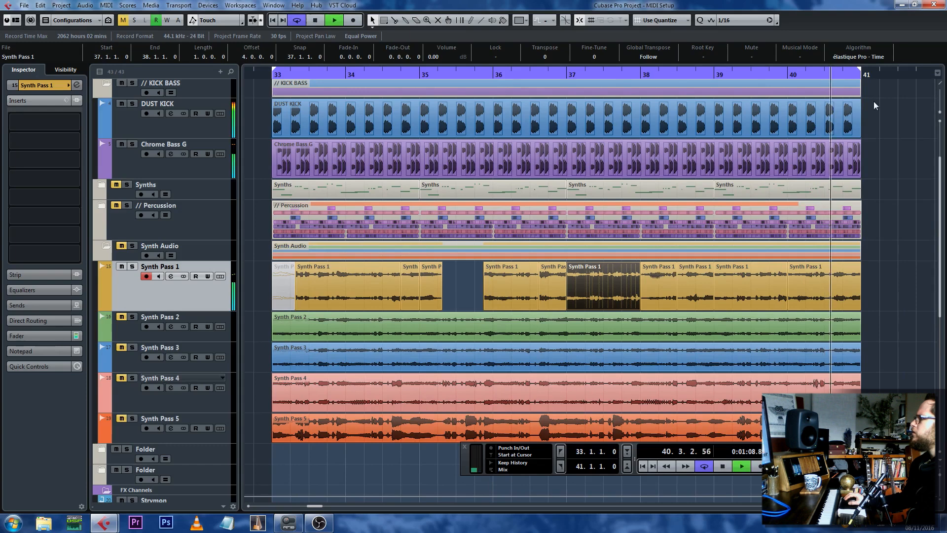
# Audition the cycled section again from bar 34 into bar 36 to review the Synth Pass 1 cuts.
pyautogui.press('space')
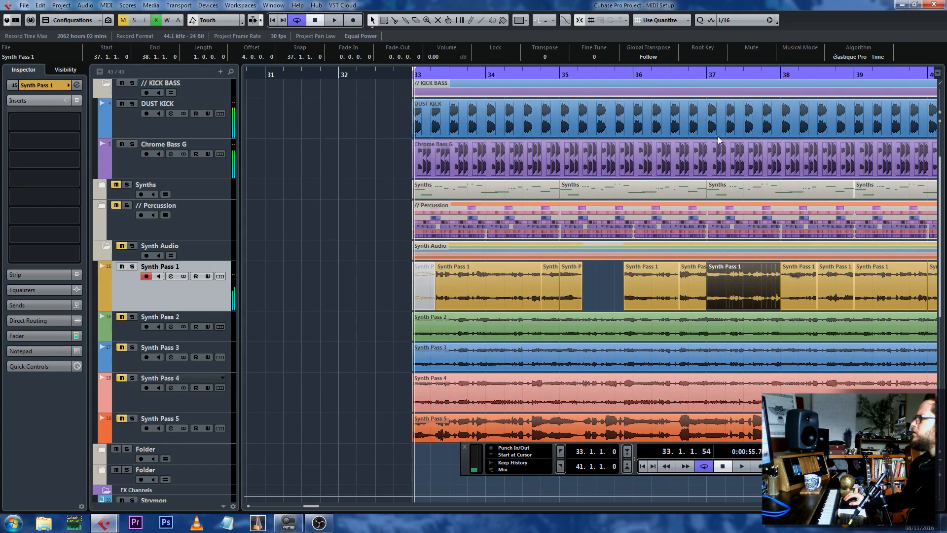
pyautogui.click(496, 75)
pyautogui.press('space')
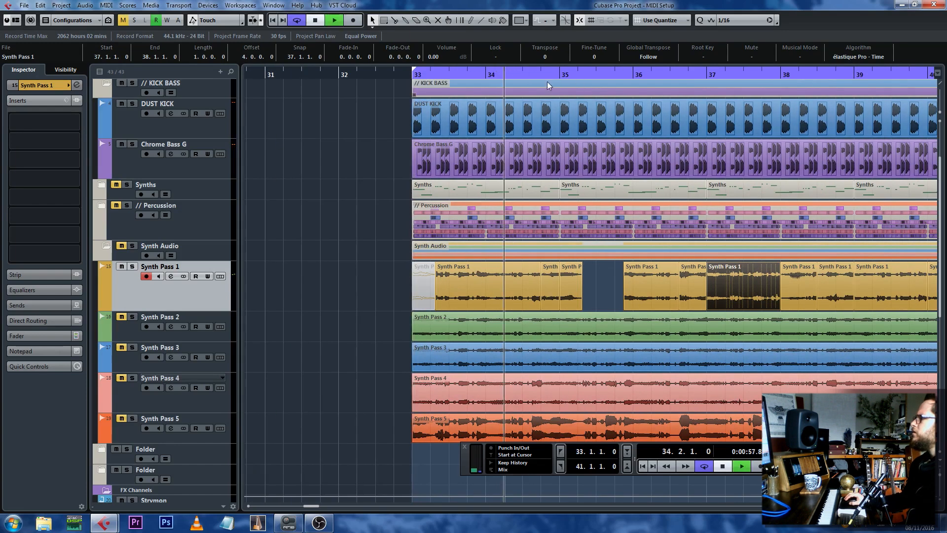
pyautogui.press('space')
# Shorten the Synth Pass 1 piece at 36.3.3 to end at 36.4.1 and fill the gap with a copy of the short piece before bar 35.
pyautogui.click(549, 275)
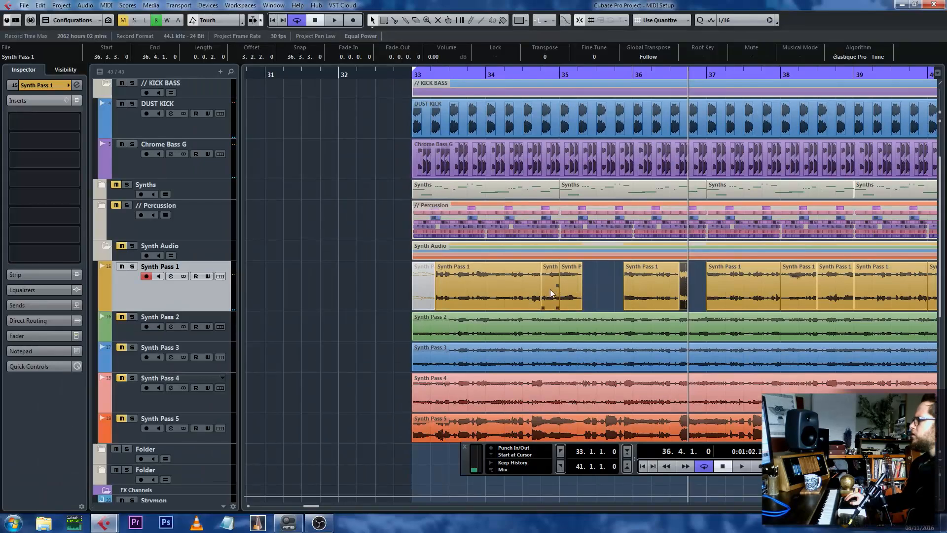
pyautogui.moveTo(550, 291); pyautogui.dragTo(698, 290)
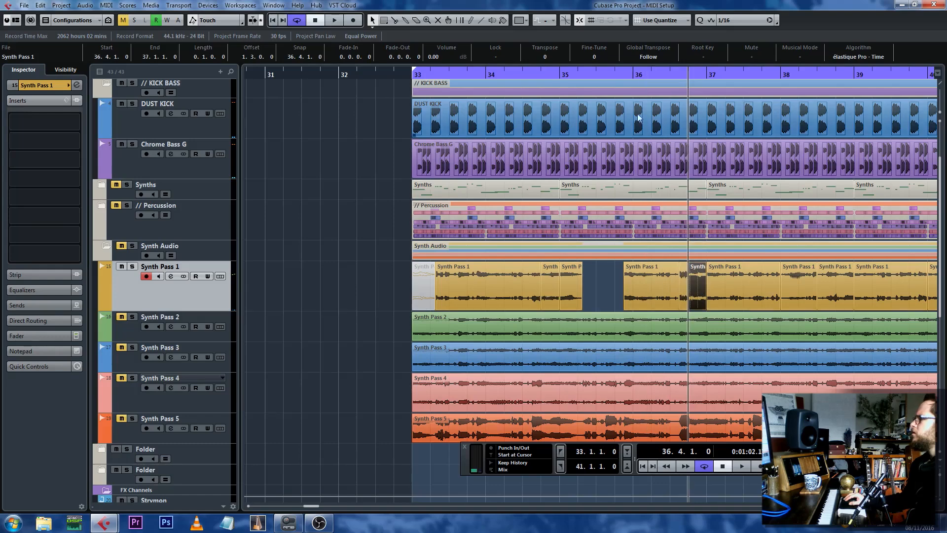
pyautogui.click(524, 76)
pyautogui.press('space')
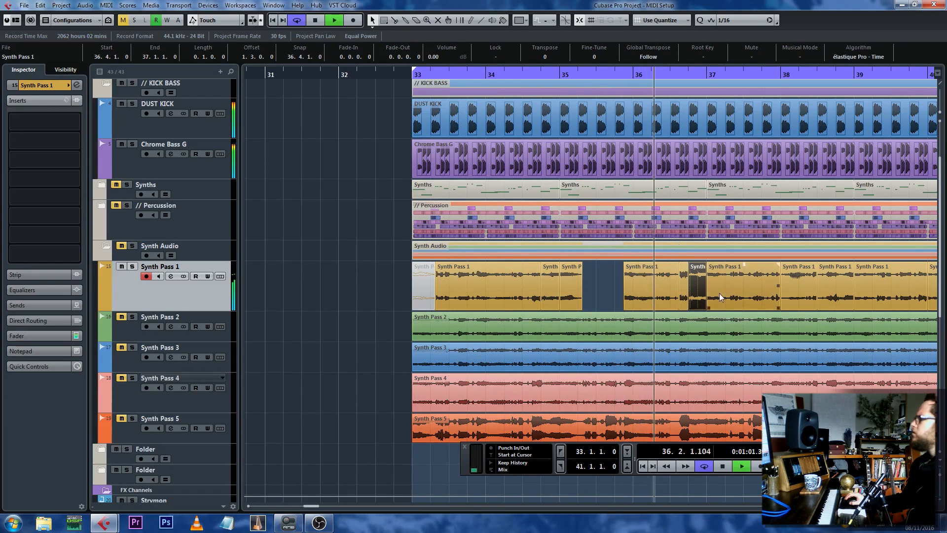
pyautogui.hscroll(3, 713, 274)
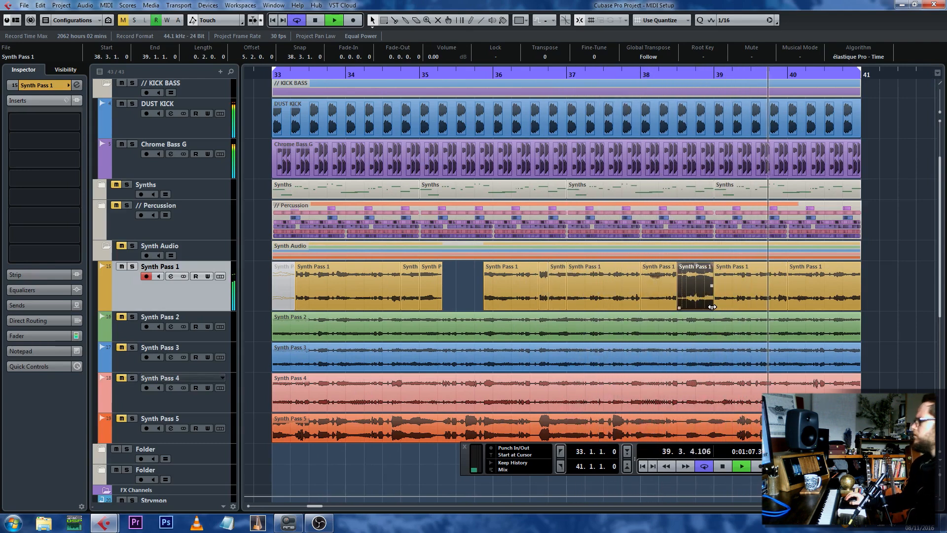
pyautogui.press('space')
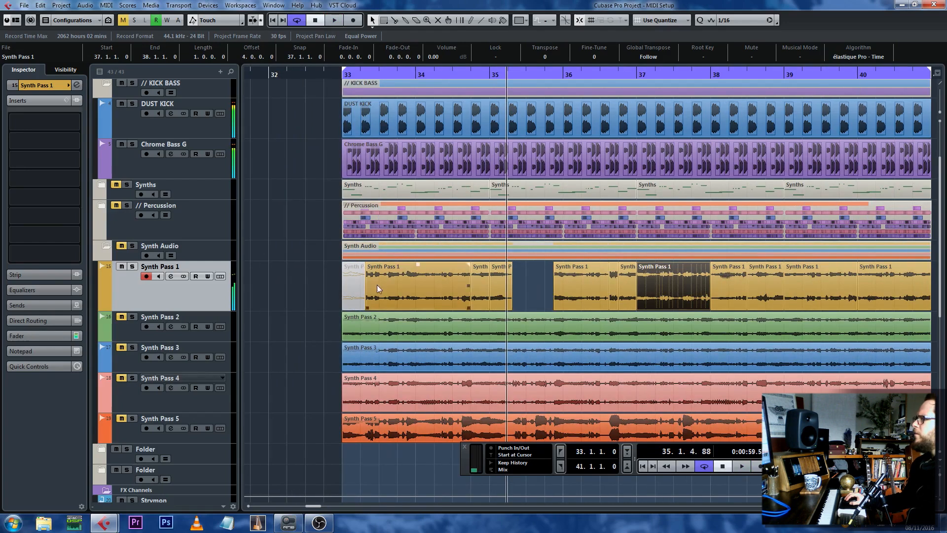
# Trim the start of the bar 37 piece of Synth Pass 1 to 37.2.2 while auditioning from late bar 36.
pyautogui.click(351, 290)
pyautogui.click(614, 74)
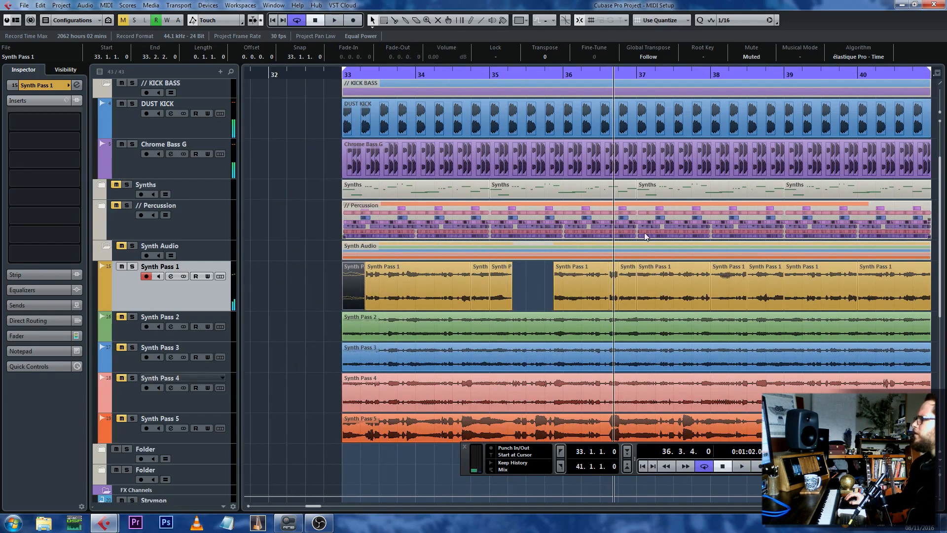
pyautogui.click(647, 269)
pyautogui.press('space')
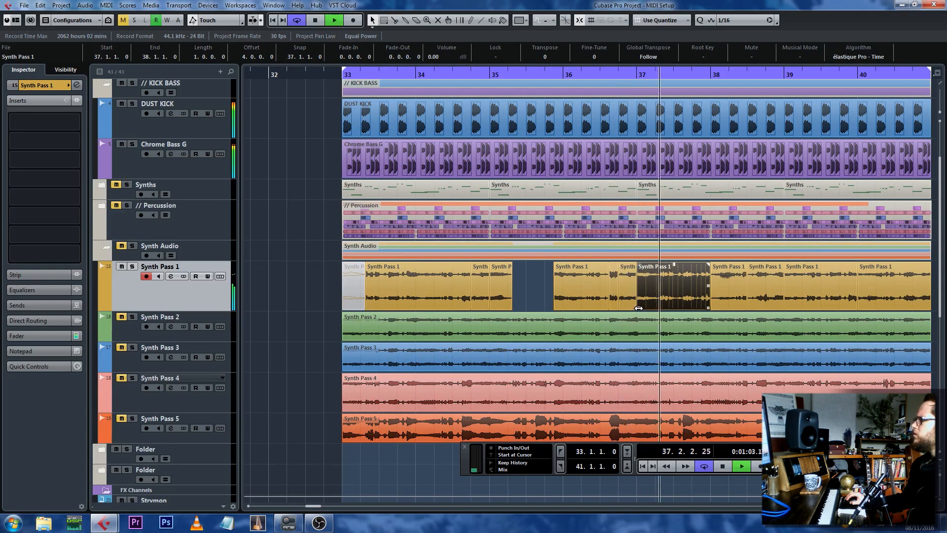
pyautogui.moveTo(643, 309); pyautogui.dragTo(661, 306)
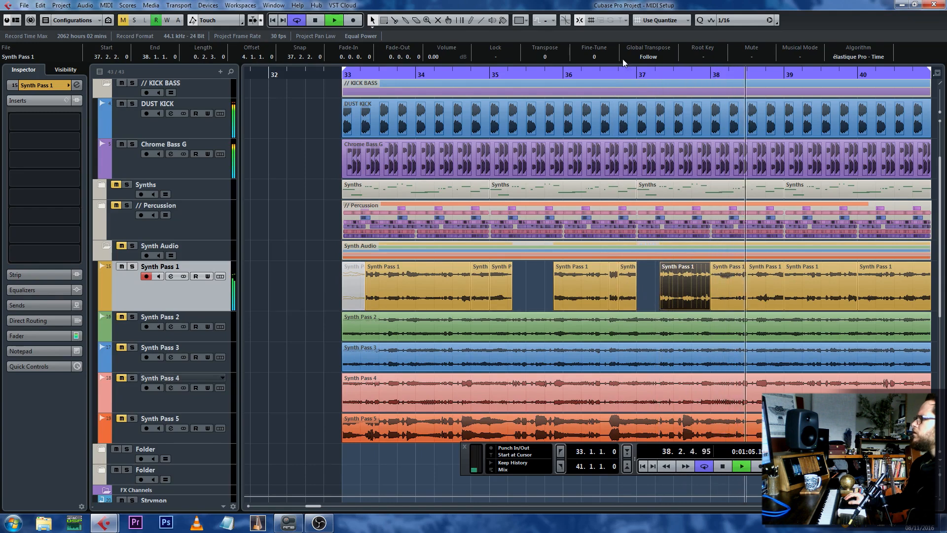
pyautogui.click(610, 74)
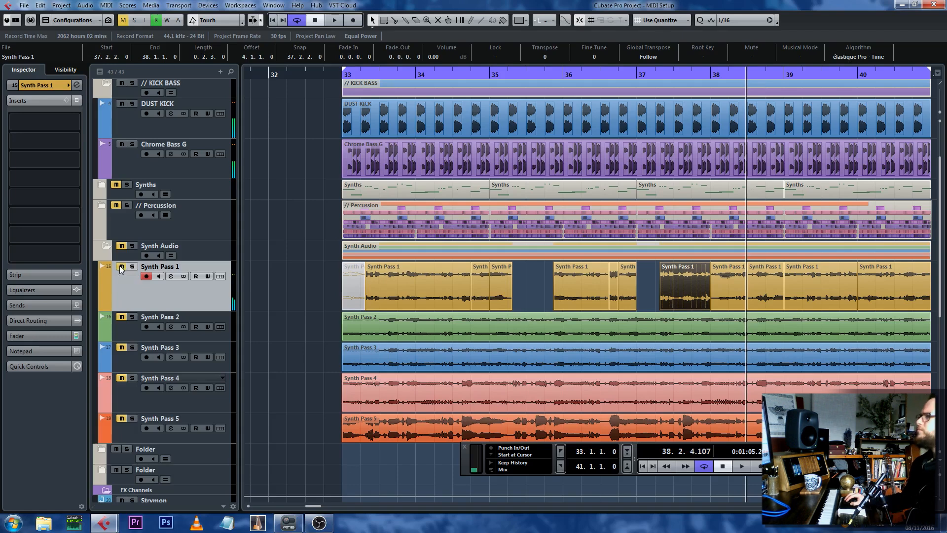
# Mute Synth Pass 1, unmute Synth Pass 2 and audition its audio event from just before bar 33.
pyautogui.click(125, 328)
pyautogui.press('space')
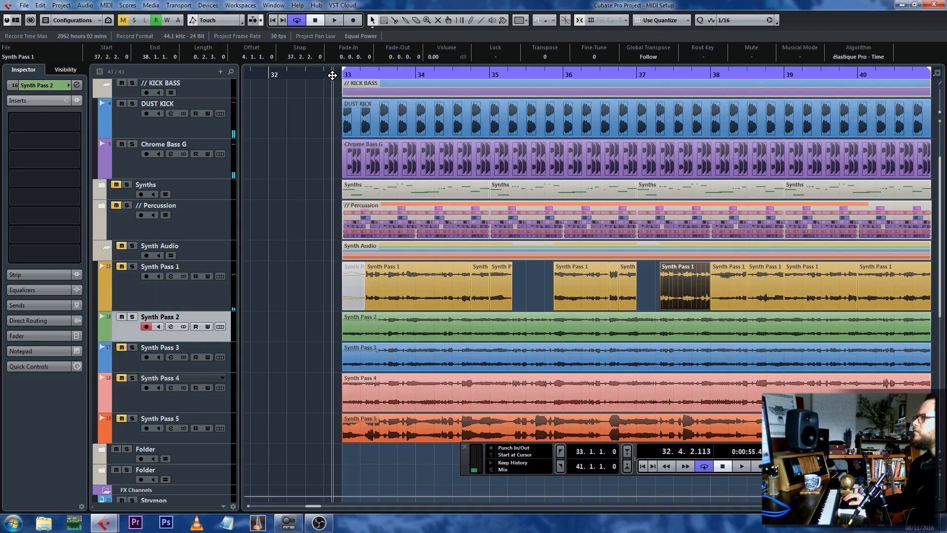
pyautogui.click(397, 330)
pyautogui.click(397, 330)
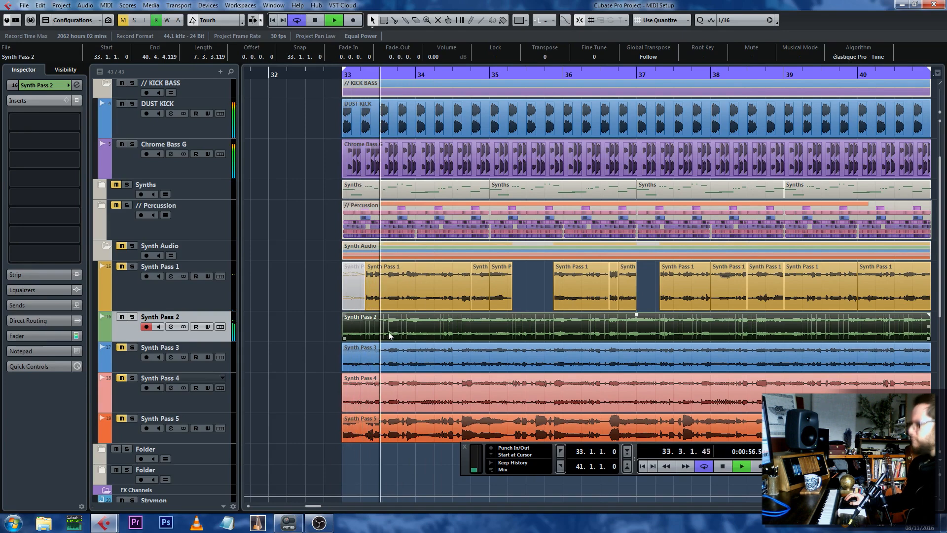
pyautogui.press('3')
pyautogui.press('space')
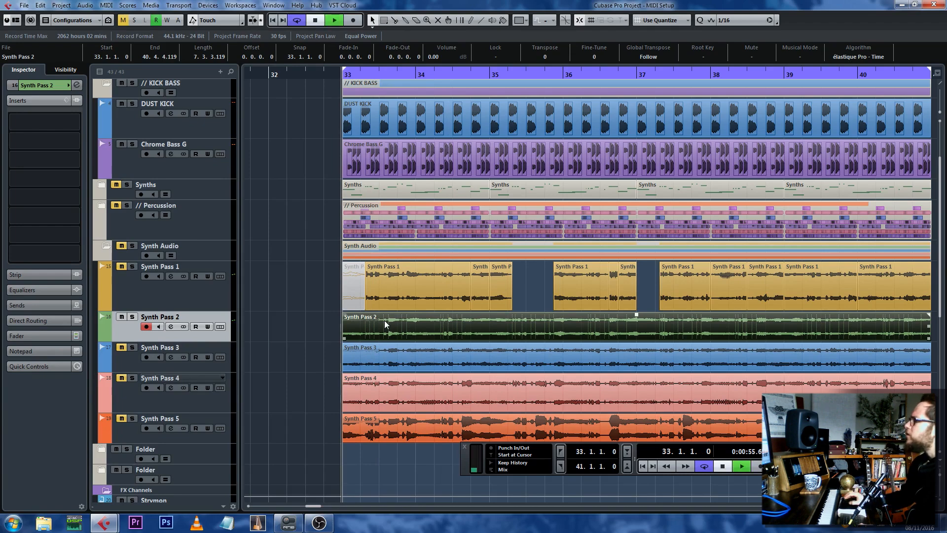
pyautogui.press('space')
# Split Synth Pass 2 at 33.3.3 during playback and select the first piece.
pyautogui.press('3')
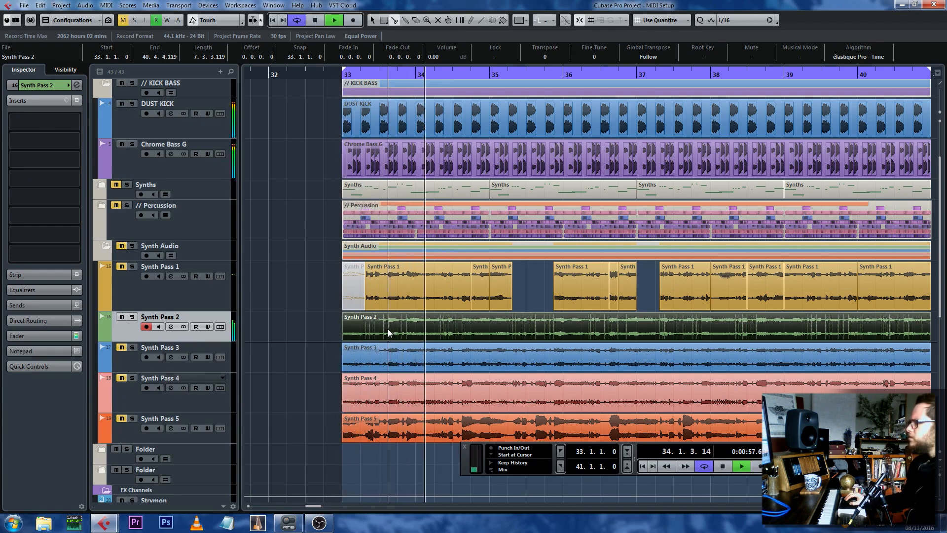
pyautogui.click(390, 329)
pyautogui.press('1')
pyautogui.click(371, 327)
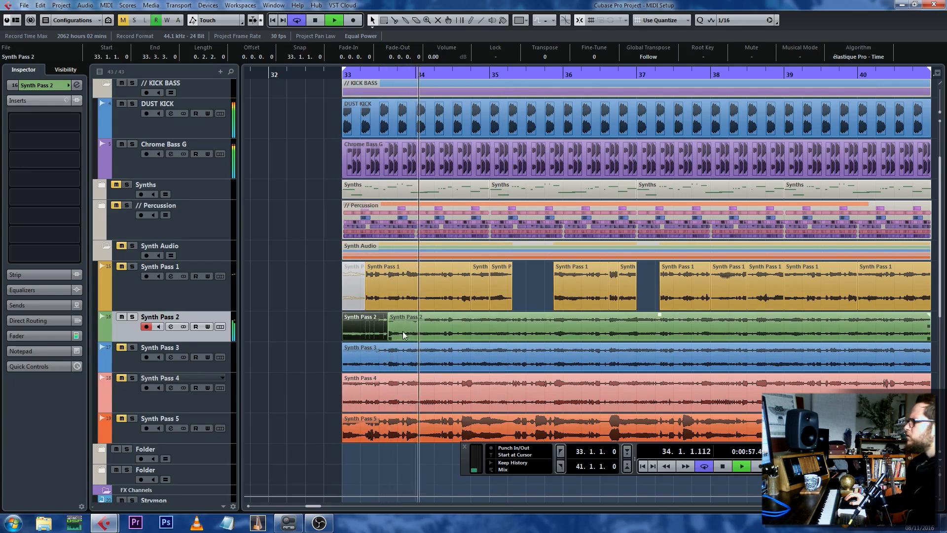
pyautogui.press('3')
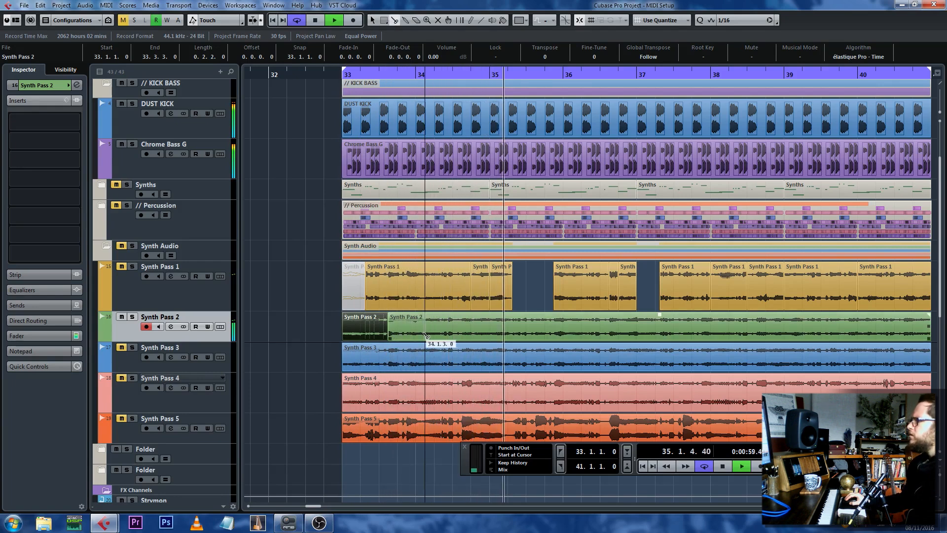
pyautogui.press('space')
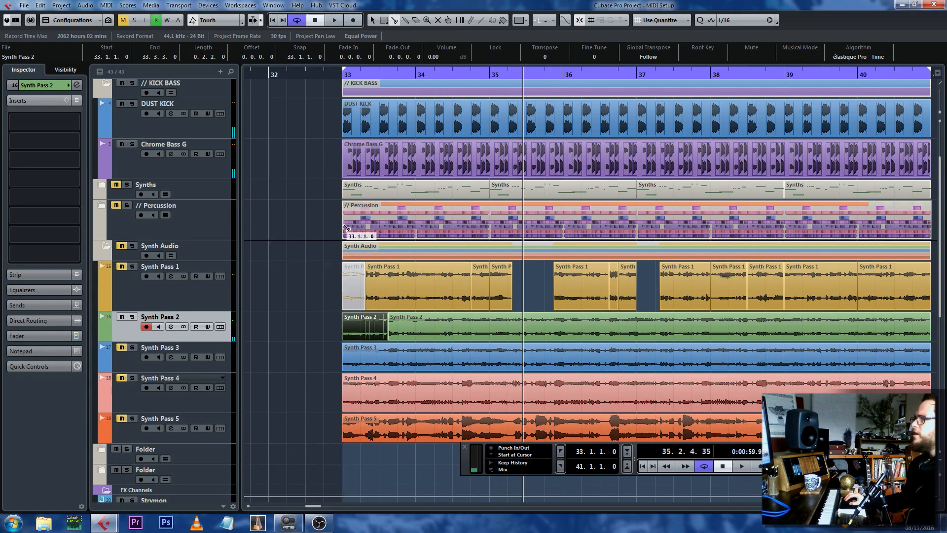
# Expand the // Percussion folder, change which of its percussion tracks are muted, and collapse the folder.
pyautogui.click(102, 206)
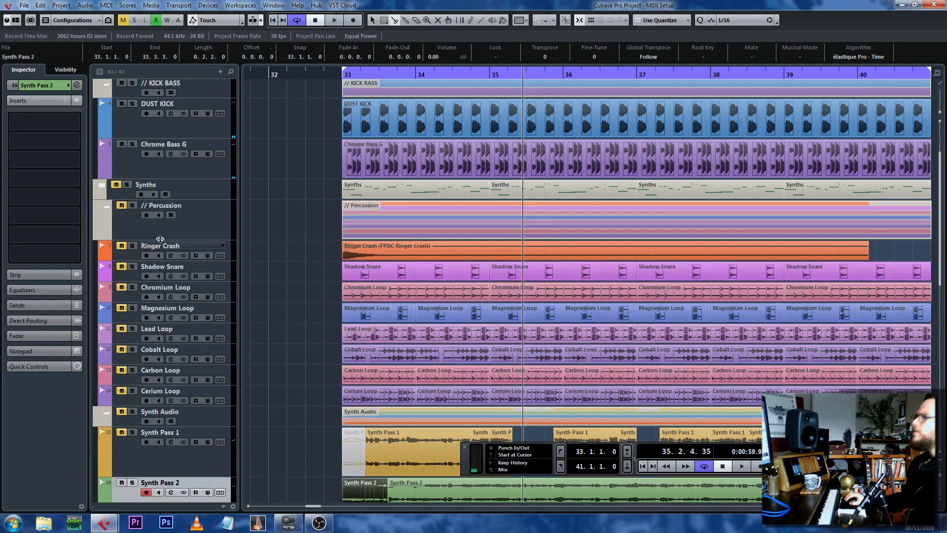
pyautogui.click(121, 308)
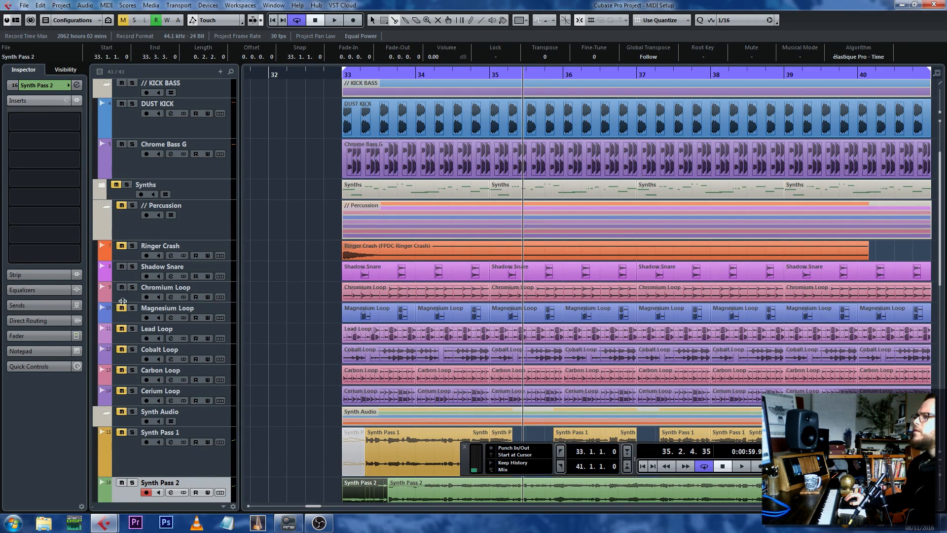
pyautogui.click(105, 206)
# Play the cycled section from just before bar 33, and again from bar 33, to find cut points in Synth Pass 2.
pyautogui.click(326, 72)
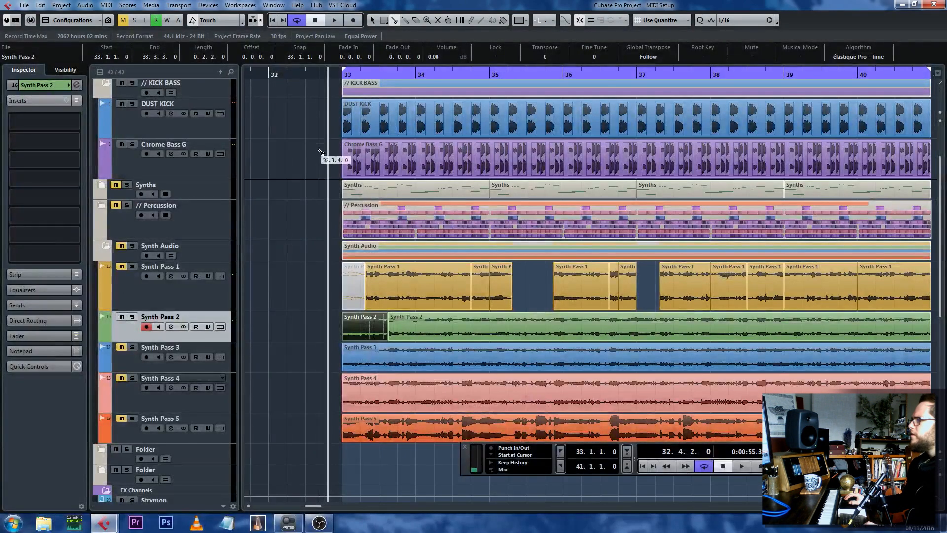
pyautogui.press('space')
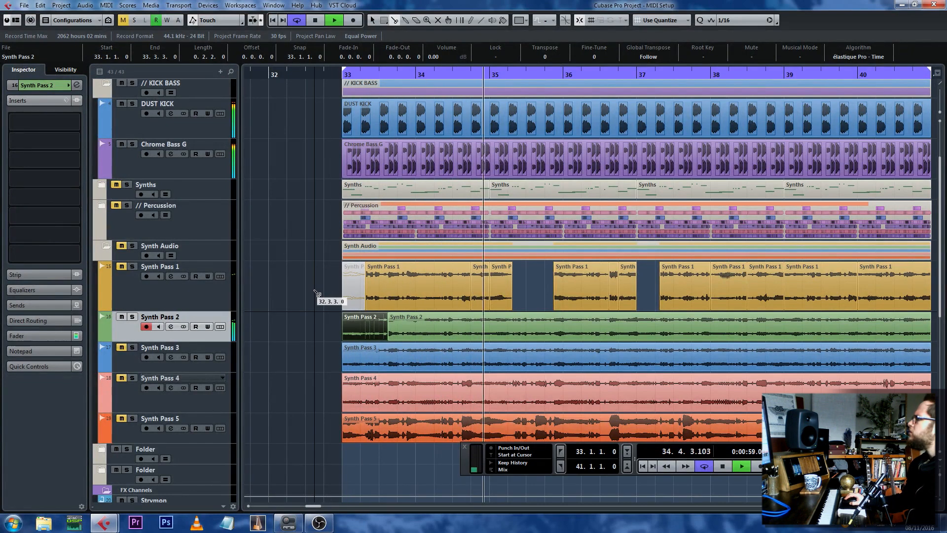
pyautogui.scroll(3, 317, 293)
pyautogui.scroll(-10, 317, 293)
pyautogui.scroll(4, 318, 293)
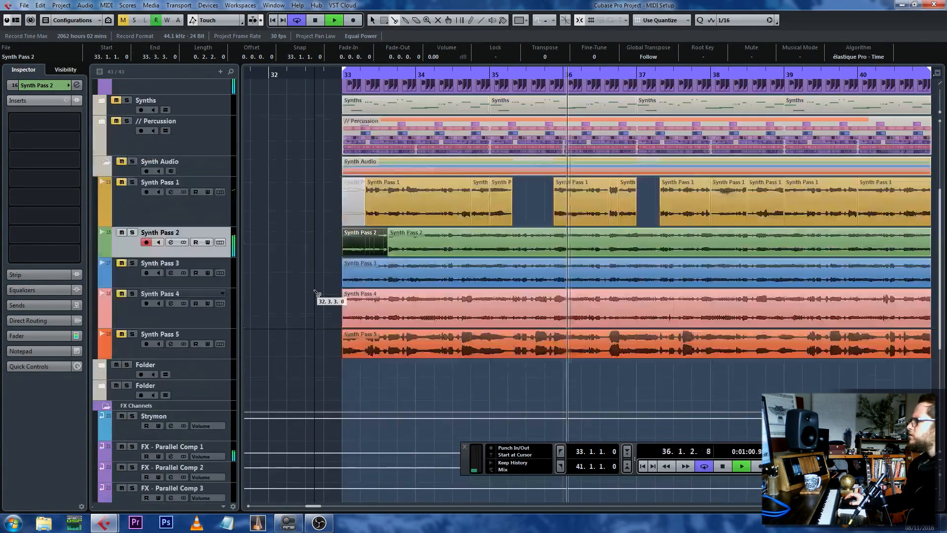
pyautogui.press('space')
pyautogui.press('KP_1')
pyautogui.press('space')
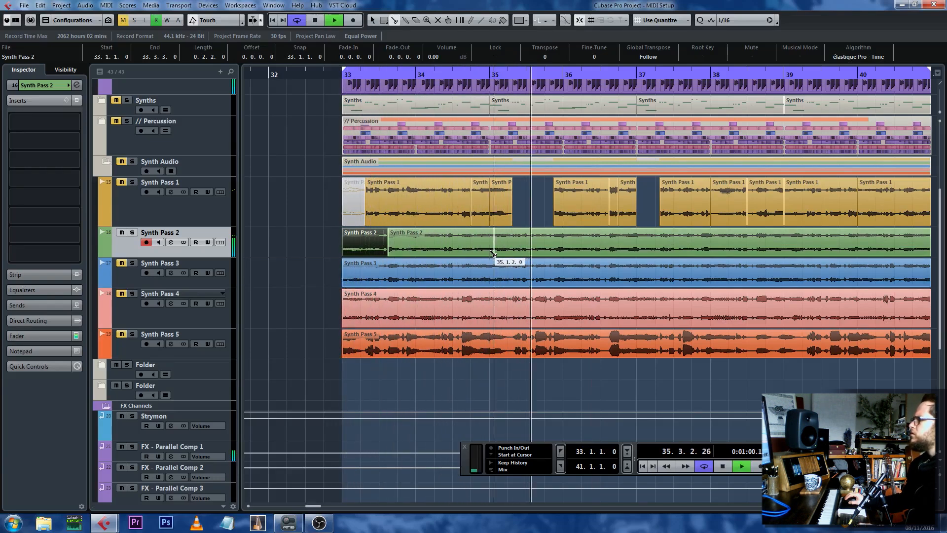
# Split Synth Pass 2 at 35.2.2 and audition the remaining piece from that point.
pyautogui.click(512, 249)
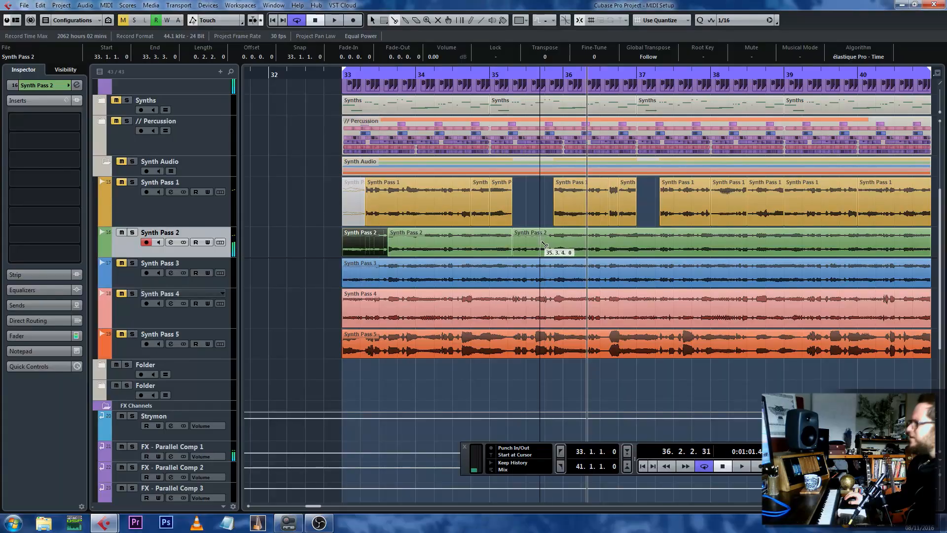
pyautogui.press('1')
pyautogui.click(541, 242)
pyautogui.press('l')
pyautogui.press('space')
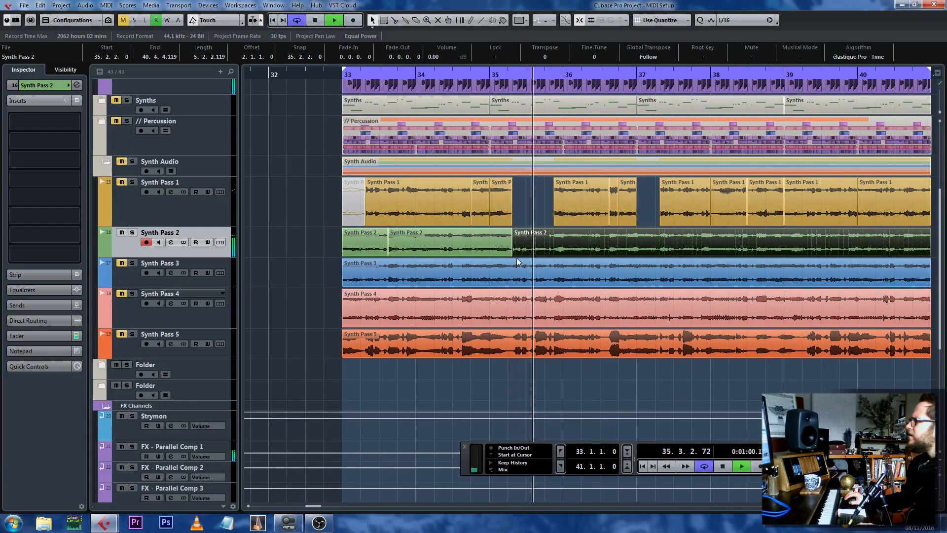
# Split Synth Pass 2 in the middle of bar 35 and at 37.1.1, and delete the piece in between.
pyautogui.press('3')
pyautogui.click(531, 250)
pyautogui.click(637, 251)
pyautogui.press('1')
pyautogui.click(582, 249)
pyautogui.press('Delete')
# Split the remaining Synth Pass 2 audio at mid bar 37, the start of bar 38, 38.2.3 and 38.4.2.
pyautogui.click(644, 251)
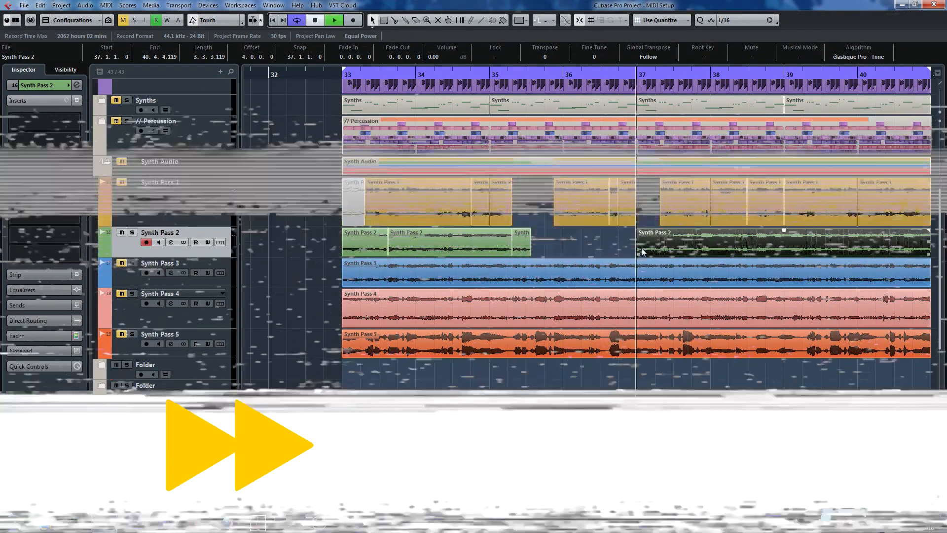
pyautogui.click(674, 251)
pyautogui.click(710, 251)
pyautogui.click(739, 252)
pyautogui.press('space')
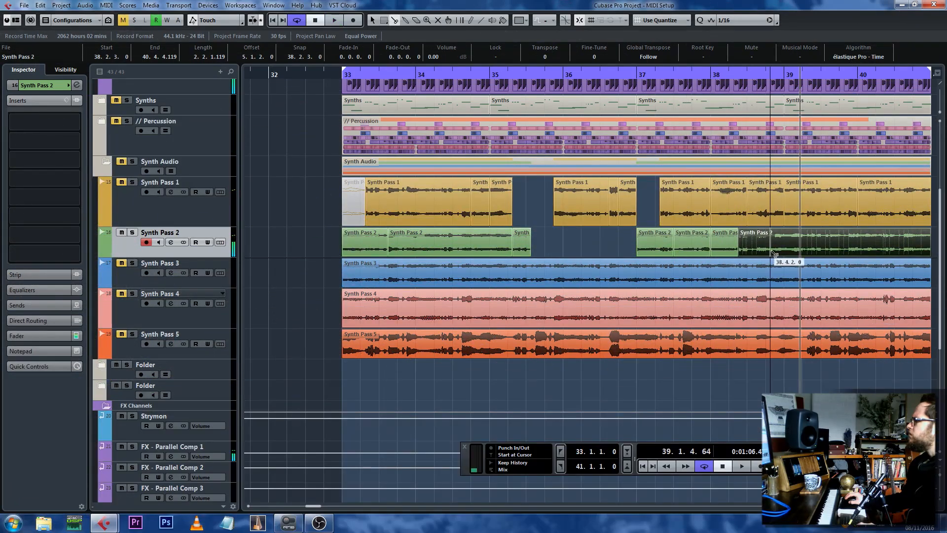
# Audition the Synth Pass 2 piece starting at 38.2.3 and trim its end to 38.3.3.
pyautogui.press('1')
pyautogui.click(749, 247)
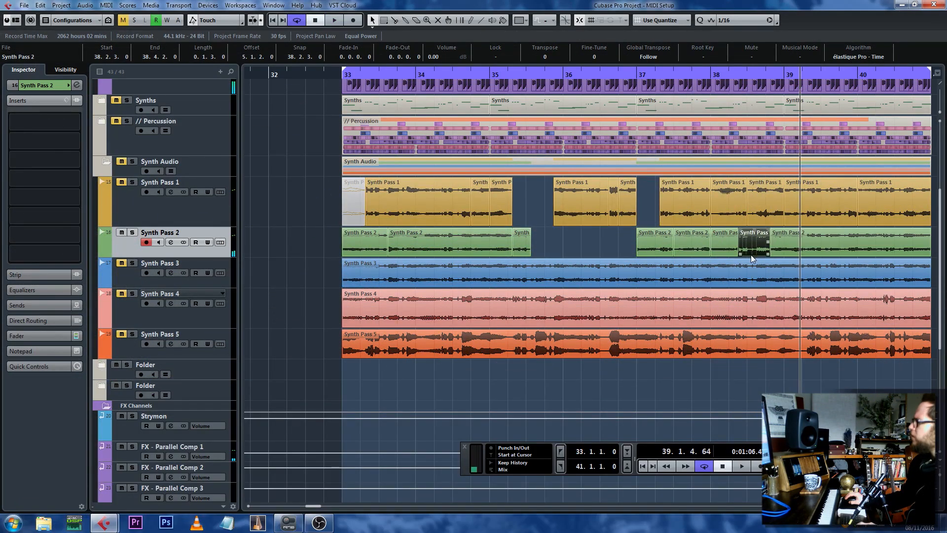
pyautogui.press('l')
pyautogui.press('space')
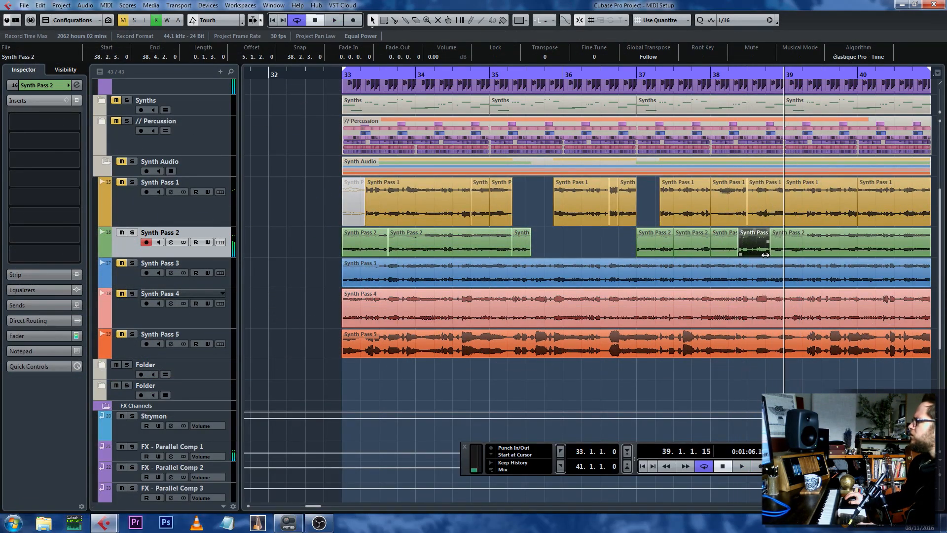
pyautogui.press('space')
pyautogui.moveTo(765, 255); pyautogui.dragTo(758, 256)
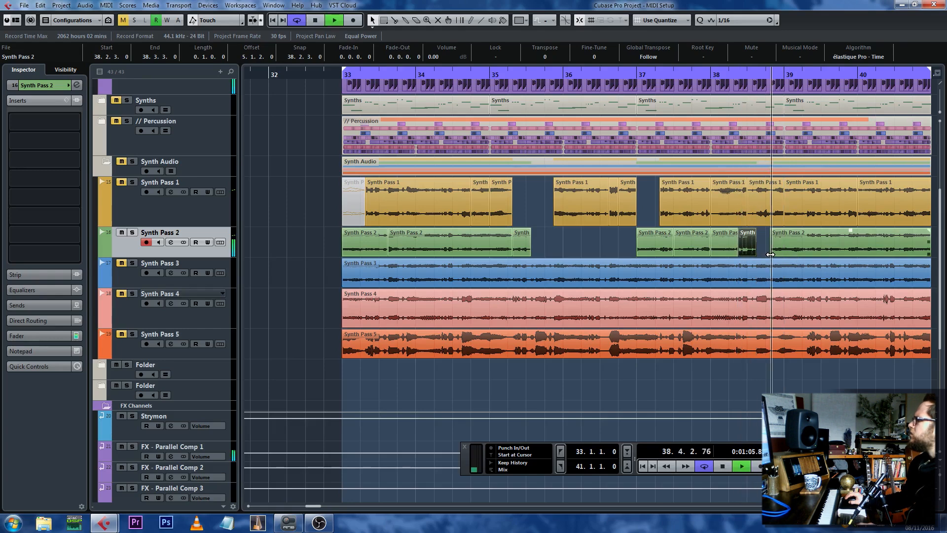
# Split Synth Pass 2 at 39.2.1 and audition the last piece from its start.
pyautogui.press('3')
pyautogui.click(802, 251)
pyautogui.press('space')
pyautogui.press('g')
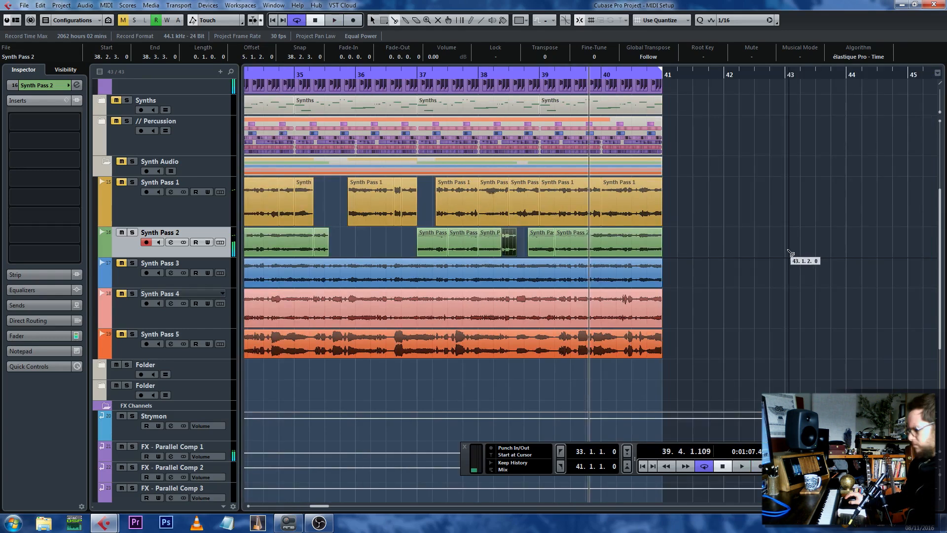
pyautogui.press('l')
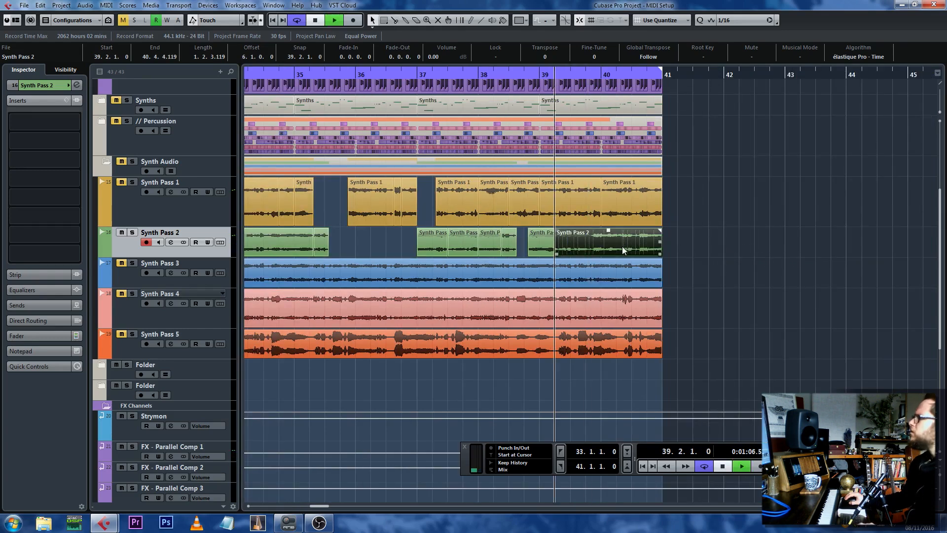
pyautogui.press('space')
# Split Synth Pass 2 at 39.3.2 and 39.4.4, and select the piece between the two cuts.
pyautogui.press('3')
pyautogui.click(576, 251)
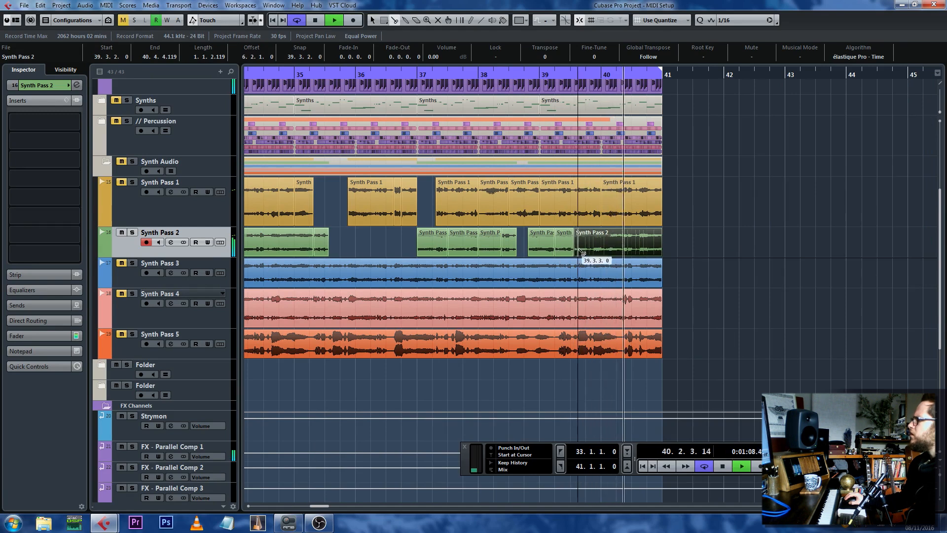
pyautogui.click(598, 250)
pyautogui.press('space')
pyautogui.press('1')
pyautogui.click(586, 251)
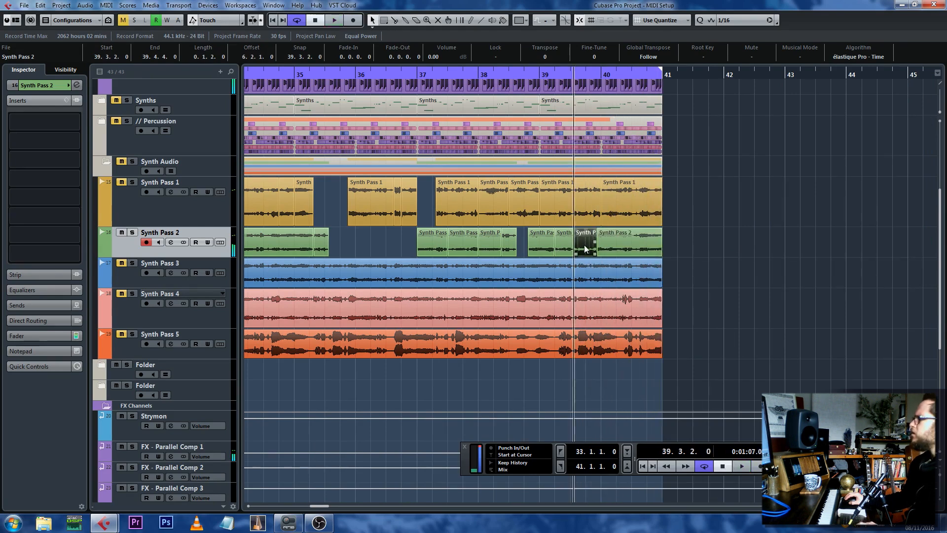
# Mute the Synth Pass 2 piece between 39.3.2 and 39.4.4 and trim the last piece's end to 40.3.3.
pyautogui.press('space')
pyautogui.press('g')
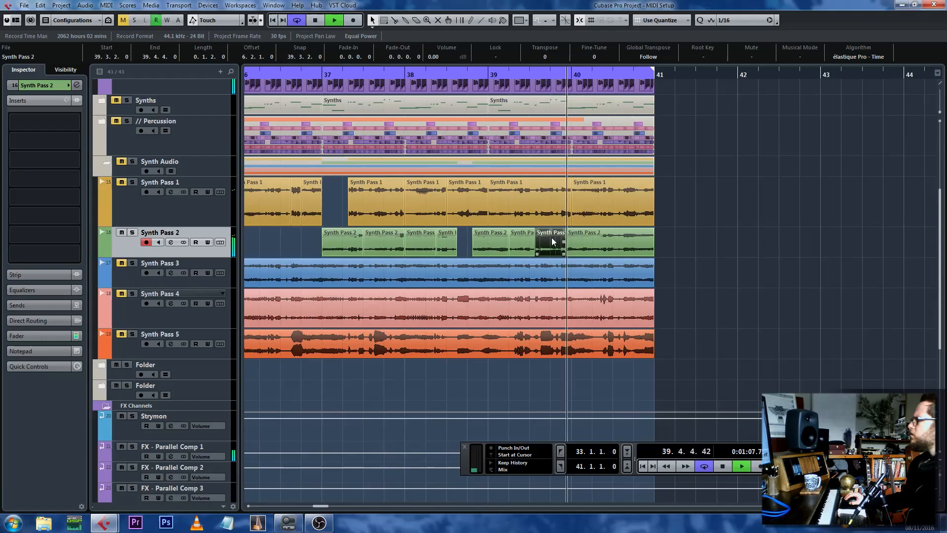
pyautogui.hotkey('shift', 'm')
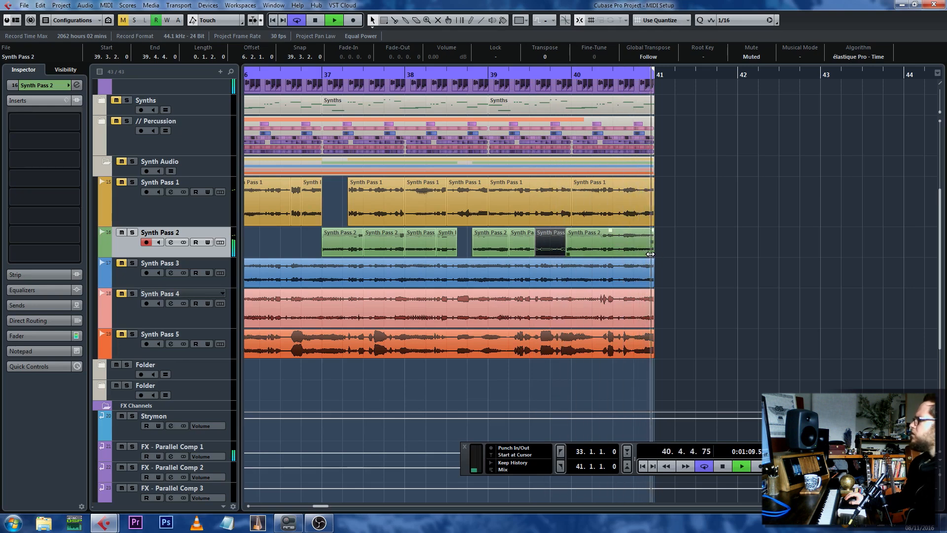
pyautogui.press('space')
pyautogui.moveTo(652, 254); pyautogui.dragTo(622, 254)
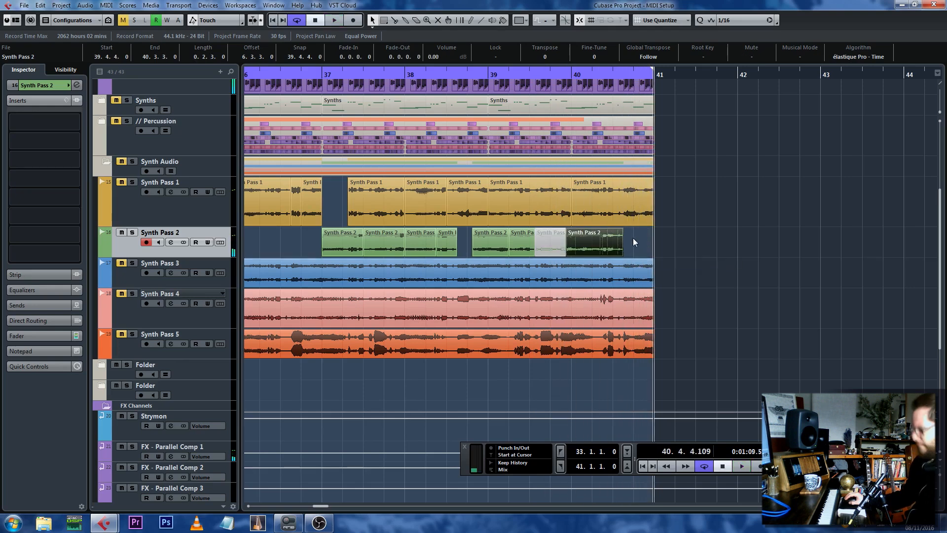
# Play back the loop to review the cut Synth Pass 2 phrases, stop playback and clear the selection.
pyautogui.press('g')
pyautogui.press('h')
pyautogui.press('h')
pyautogui.press('h')
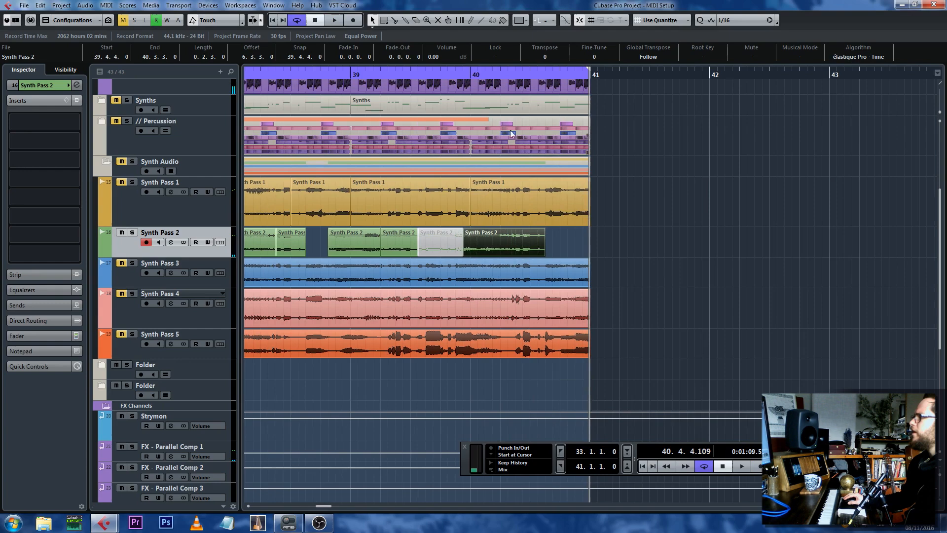
pyautogui.press('g')
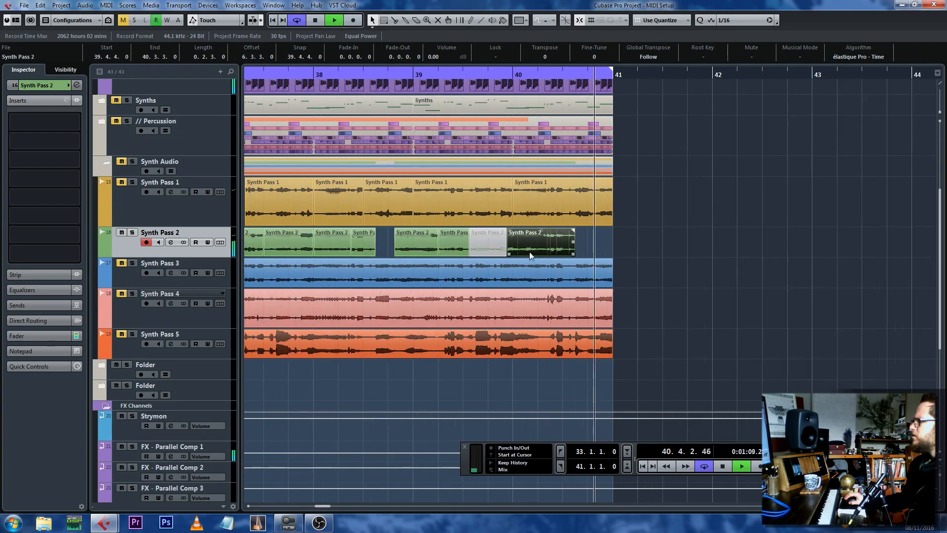
pyautogui.press('space')
pyautogui.press('g')
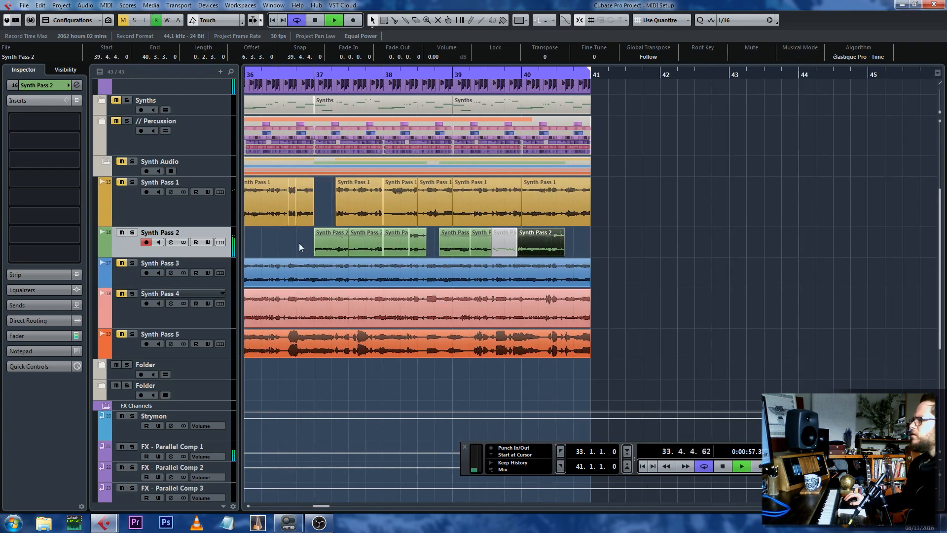
pyautogui.press('h')
pyautogui.press('h')
pyautogui.press('h')
pyautogui.press('h')
pyautogui.press('h')
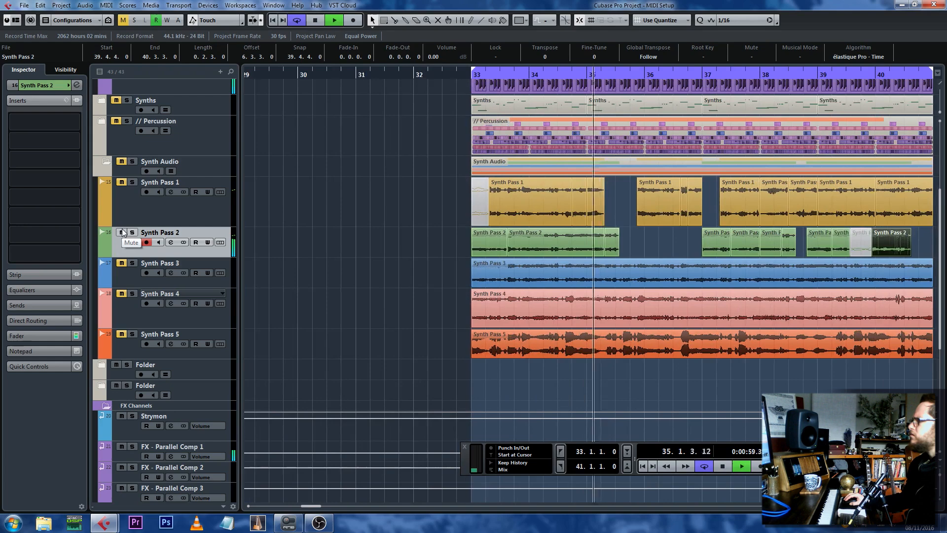
pyautogui.press('space')
pyautogui.click(348, 238)
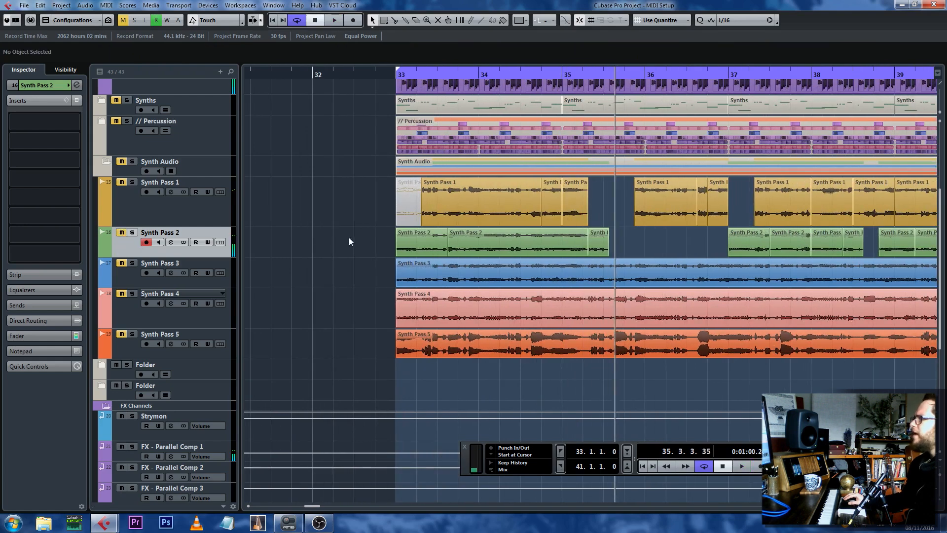
# Audition Synth Pass 3 from bar 33, split it at 34.3.2 and 34.4.4, and mute the piece between the cuts.
pyautogui.click(382, 84)
pyautogui.press('space')
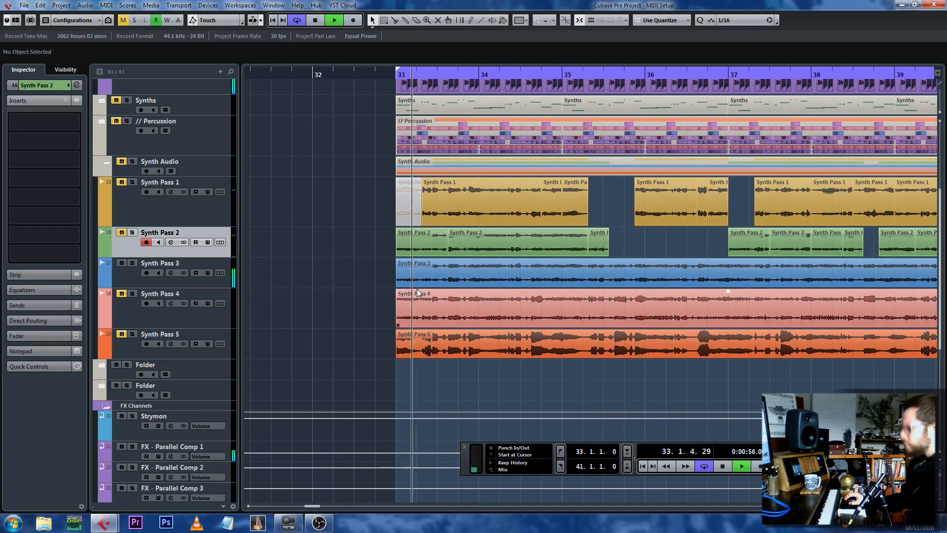
pyautogui.click(426, 272)
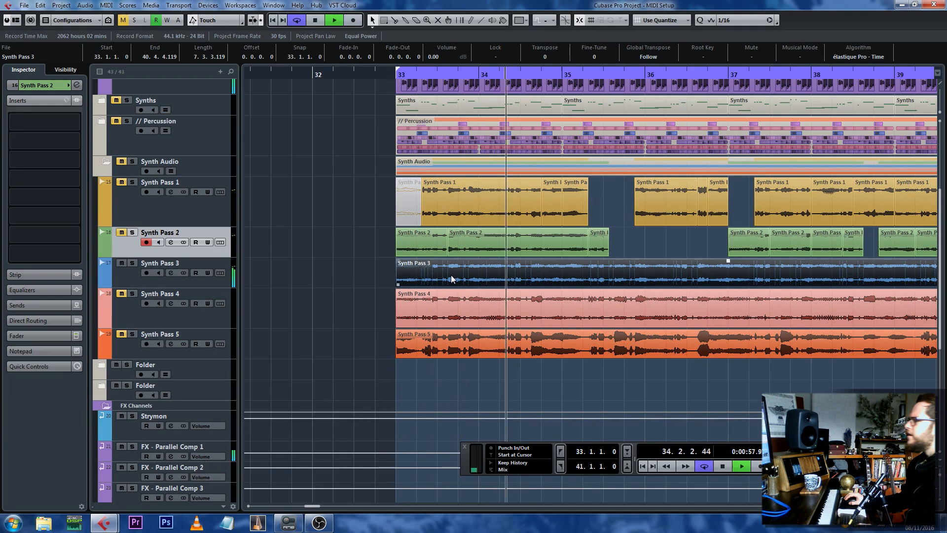
pyautogui.press('KP_1')
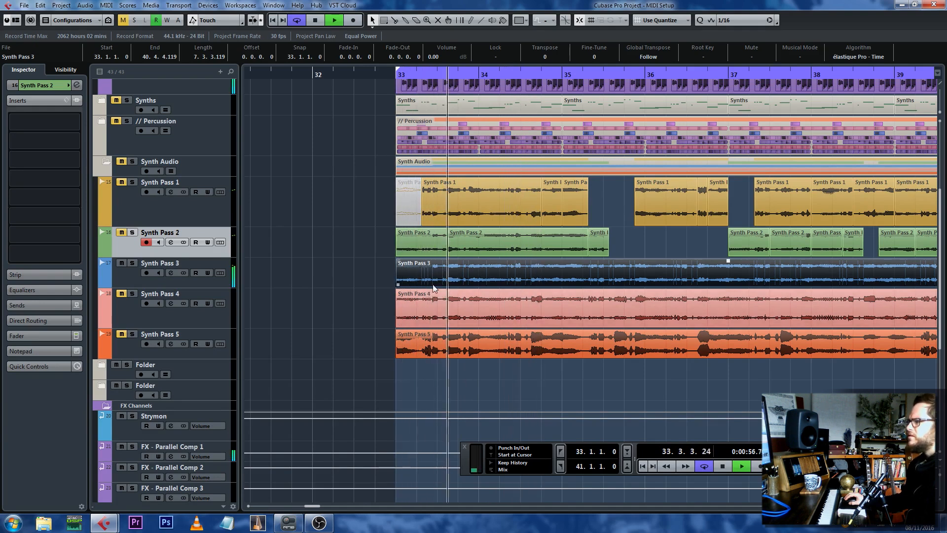
pyautogui.press('3')
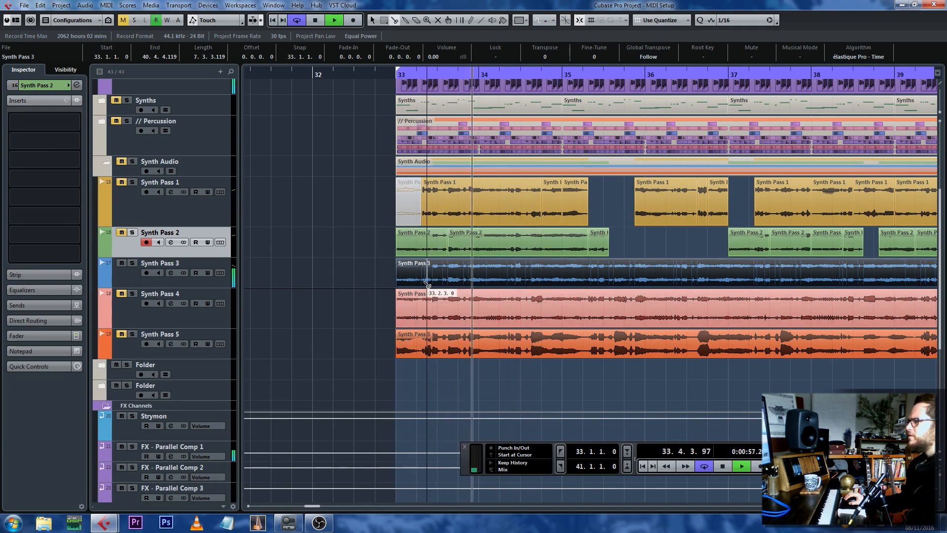
pyautogui.click(526, 281)
pyautogui.click(557, 282)
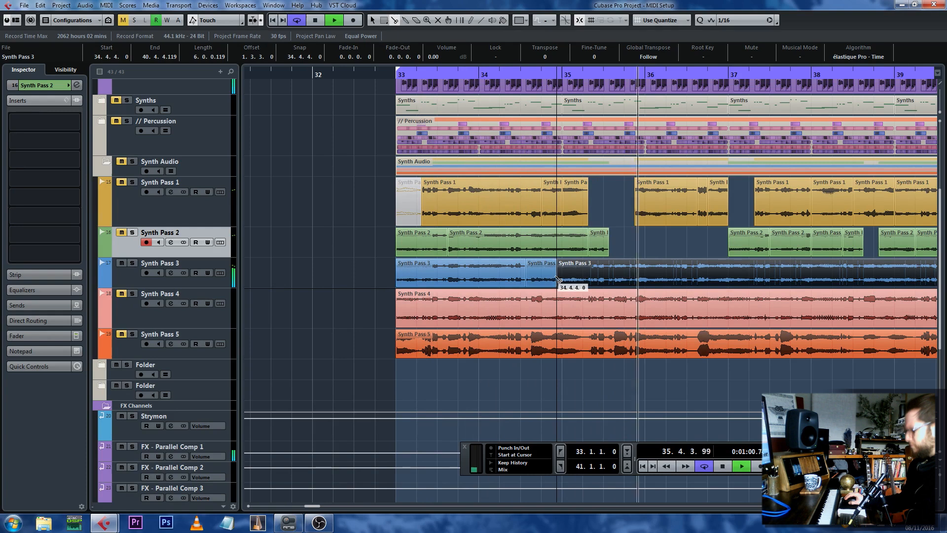
pyautogui.press('1')
pyautogui.click(544, 280)
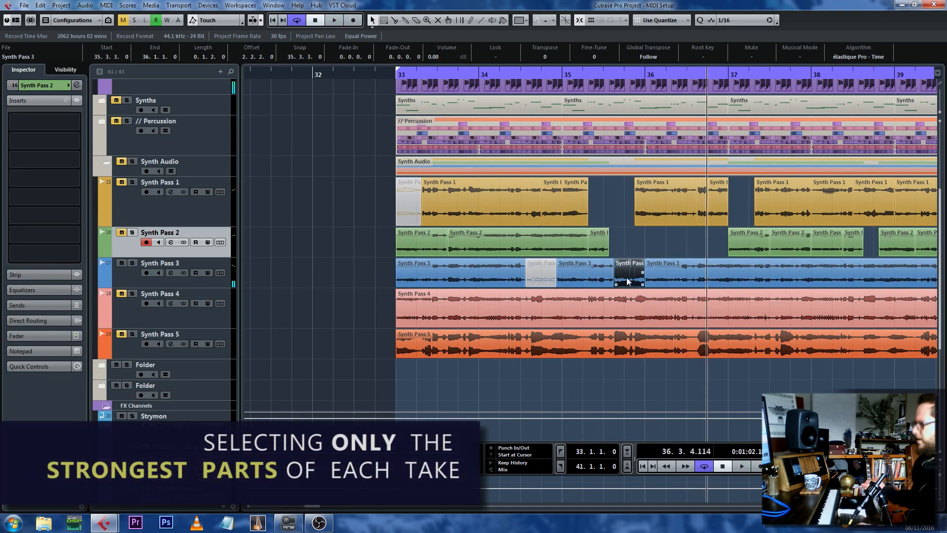
# Audition the Synth Pass 3 piece between 35.3.3 and 36.1.1 and delete it.
pyautogui.press('l')
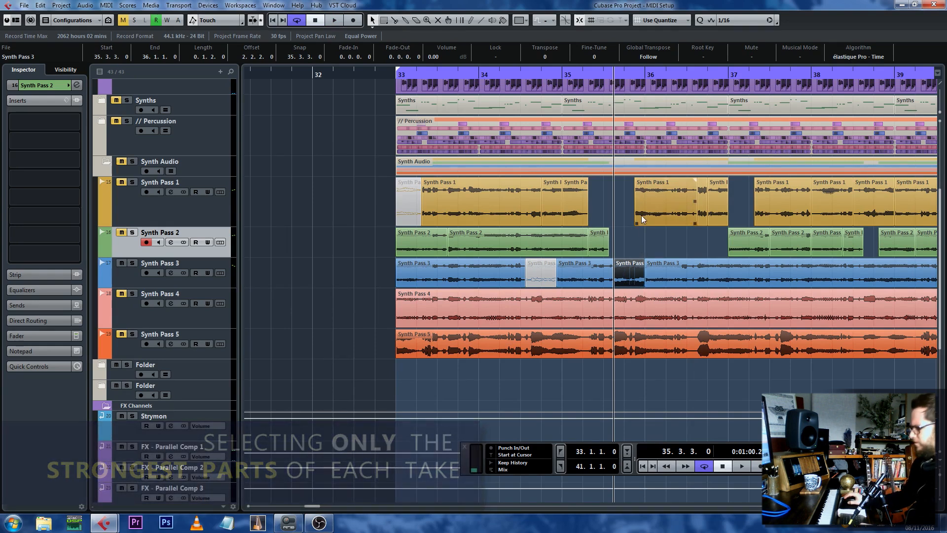
pyautogui.press('space')
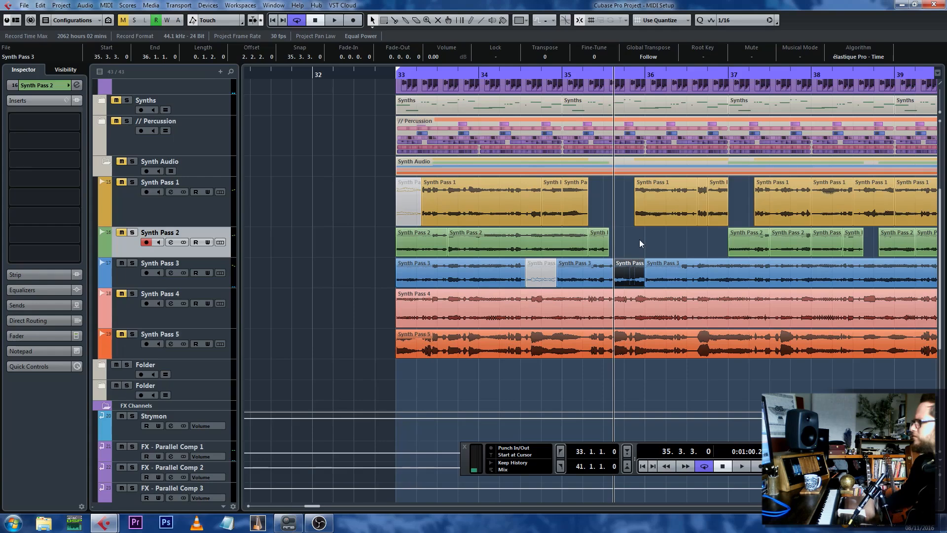
pyautogui.press('Delete')
# Split Synth Pass 3 at 36.3.3 and audition the last piece from its start.
pyautogui.press('space')
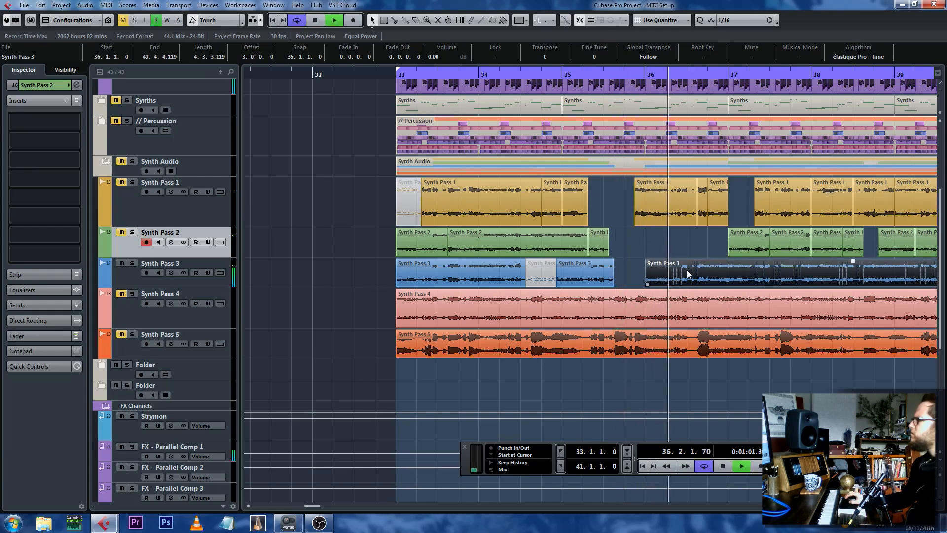
pyautogui.keyDown('alt'); pyautogui.click(699, 276); pyautogui.keyUp('alt')
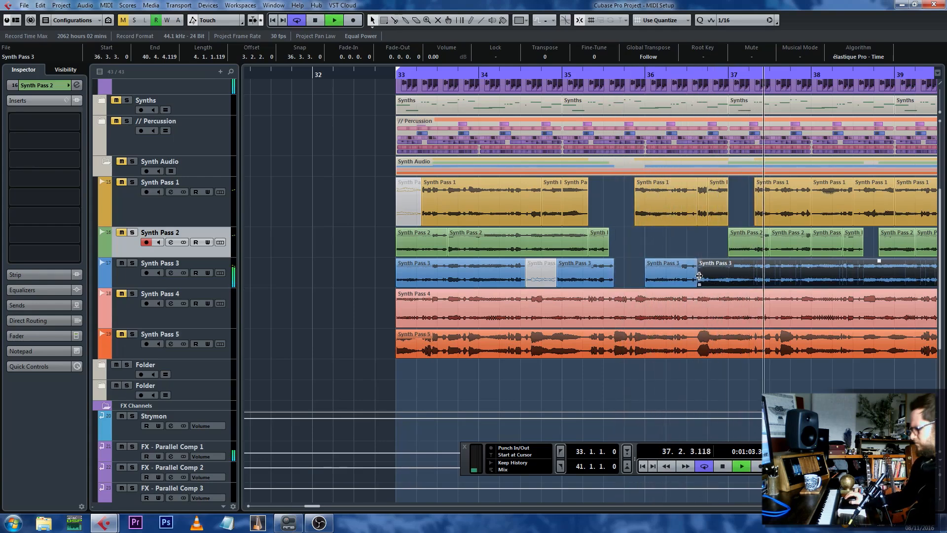
pyautogui.press('l')
pyautogui.press('g')
pyautogui.press('h')
pyautogui.press('h')
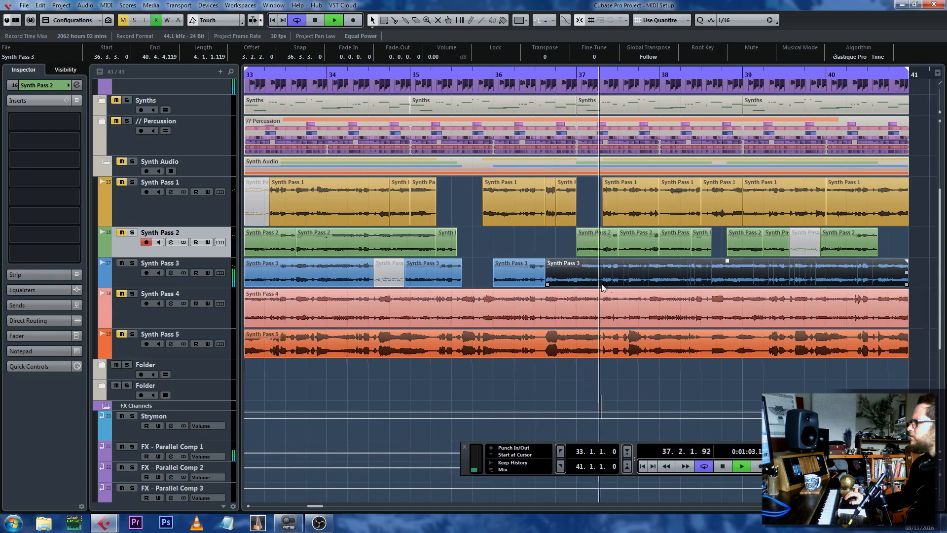
# Split Synth Pass 3 at 37.2.2 and 37.3.3, and trim the last piece's start to 37.4.3.
pyautogui.keyDown('alt'); pyautogui.click(591, 283); pyautogui.keyUp('alt')
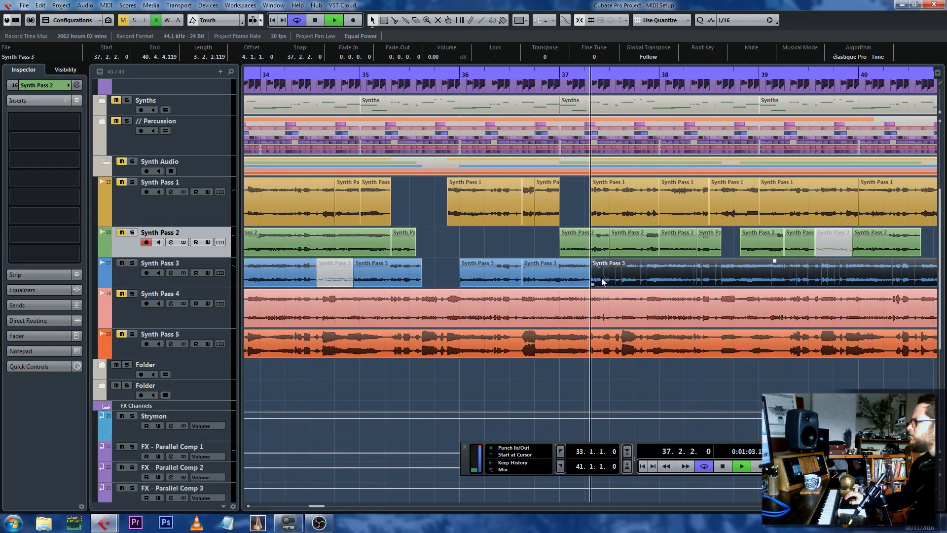
pyautogui.press('l')
pyautogui.keyDown('alt'); pyautogui.click(624, 282); pyautogui.keyUp('alt')
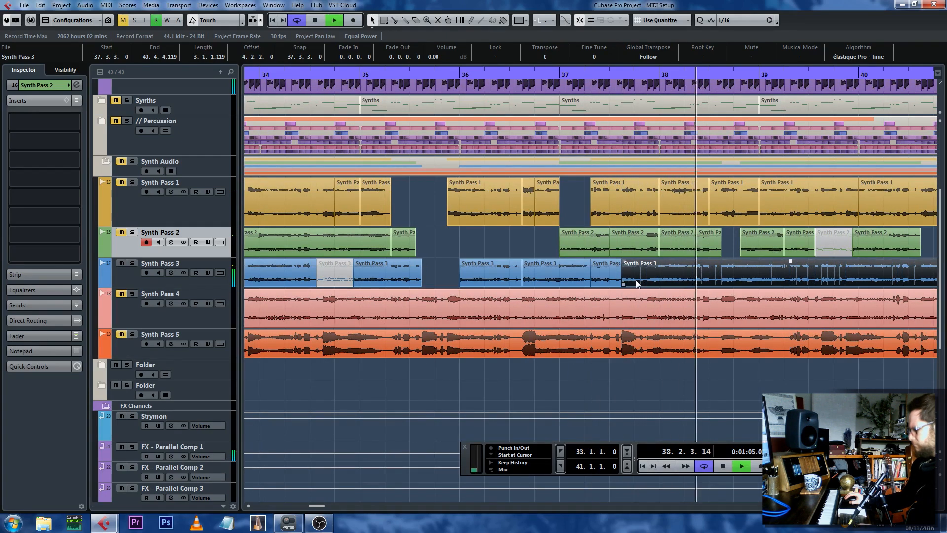
pyautogui.moveTo(624, 284); pyautogui.dragTo(647, 283)
pyautogui.press('l')
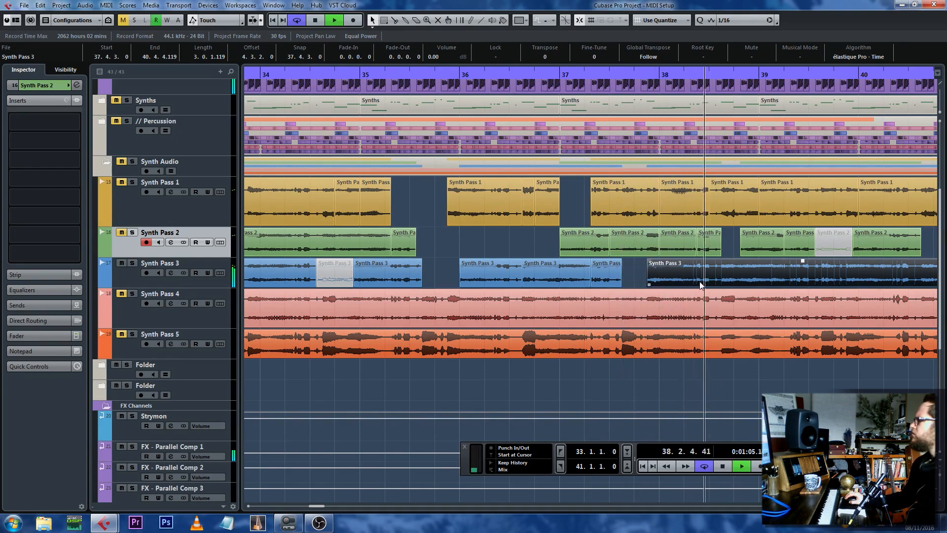
# Split Synth Pass 3 at 38.3.3 and 38.4.3, and mute the piece between the two cuts.
pyautogui.keyDown('alt'); pyautogui.click(721, 282); pyautogui.keyUp('alt')
pyautogui.keyDown('alt'); pyautogui.click(748, 281); pyautogui.keyUp('alt')
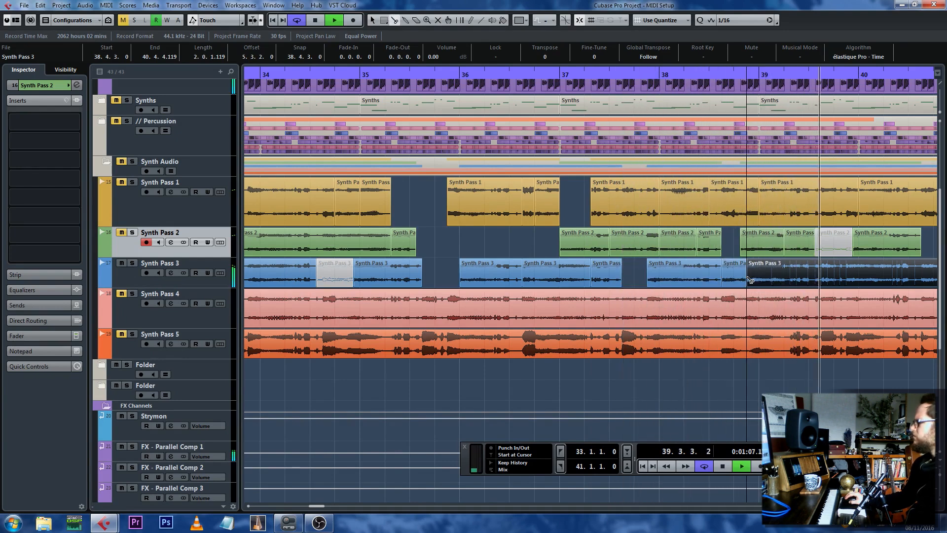
pyautogui.click(734, 274)
pyautogui.press('l')
pyautogui.hotkey('shift', 'm')
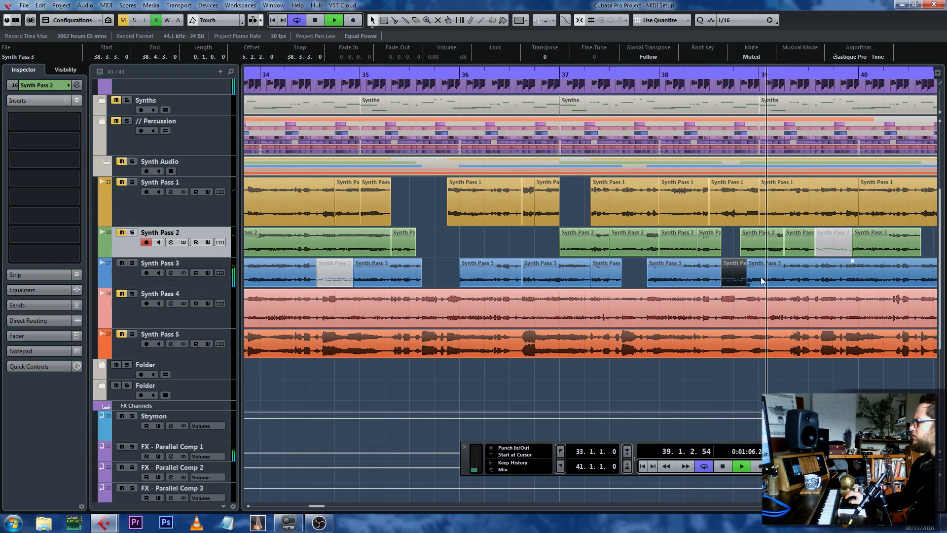
# Split Synth Pass 3 at 39.3.1 and trim the start of the last piece to 40.1.1.
pyautogui.keyDown('alt'); pyautogui.click(809, 282); pyautogui.keyUp('alt')
pyautogui.press('space')
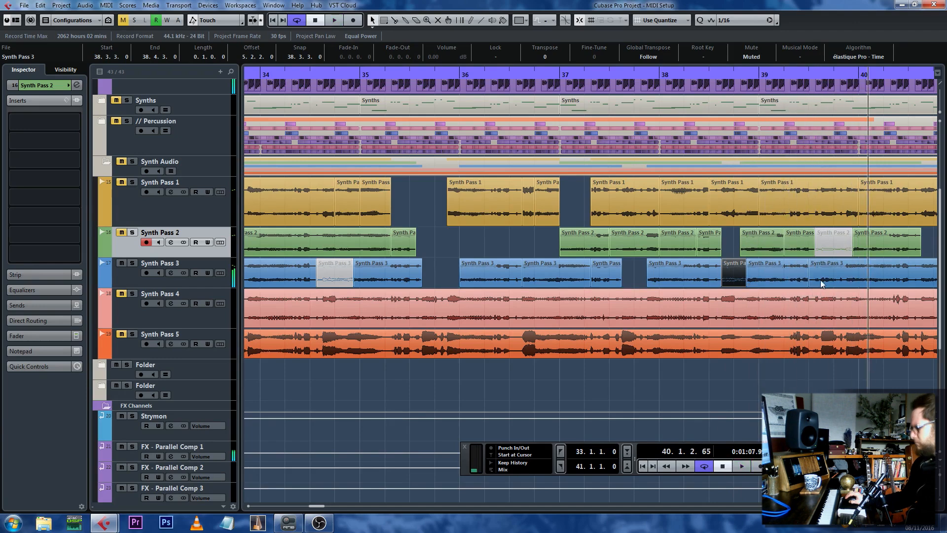
pyautogui.click(822, 283)
pyautogui.press('h')
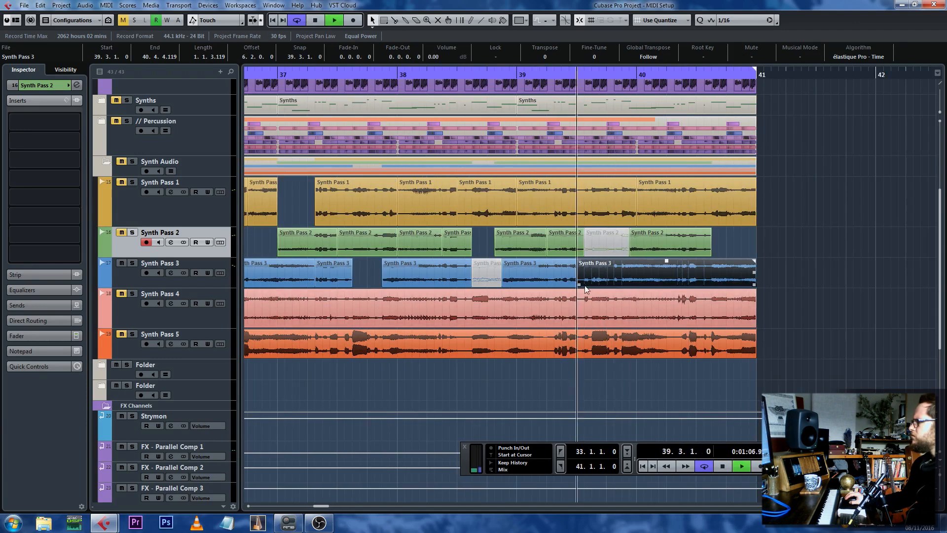
pyautogui.press('space')
pyautogui.moveTo(578, 283); pyautogui.dragTo(639, 285)
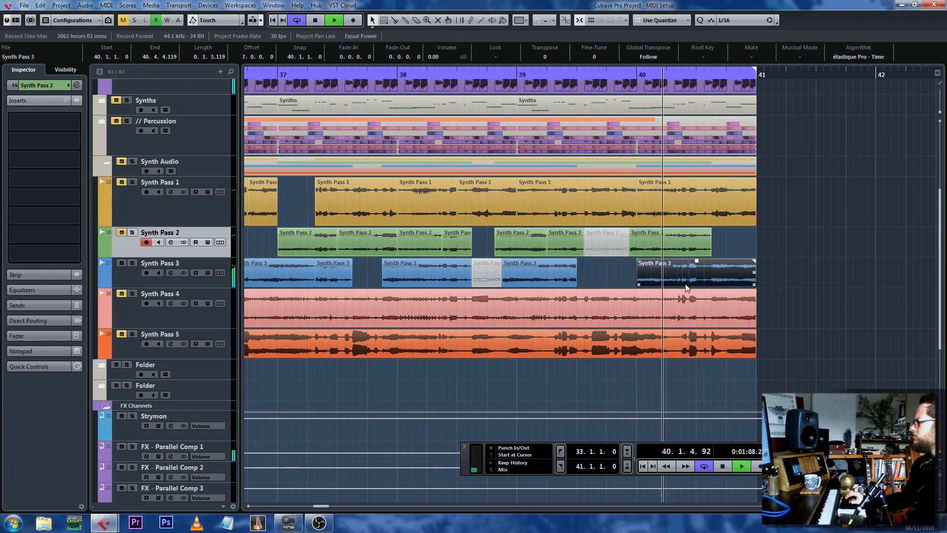
# Split Synth Pass 3 at 40.3.3 and trim the final piece's start to 40.4.1.
pyautogui.keyDown('alt'); pyautogui.click(712, 280); pyautogui.keyUp('alt')
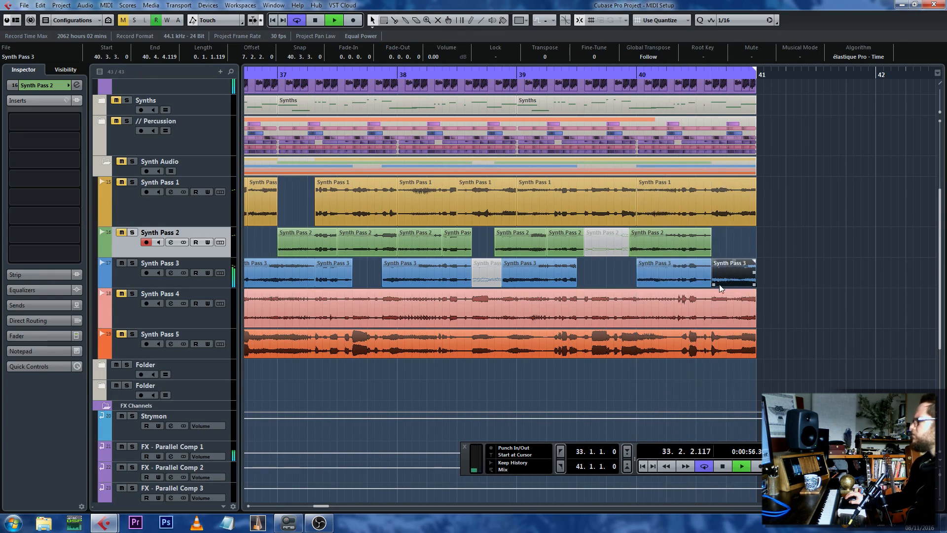
pyautogui.moveTo(730, 285); pyautogui.dragTo(730, 286)
# Trim the start of the Synth Pass 3 piece at 36.3.3 to 36.4.2.
pyautogui.hscroll(-5, 699, 284)
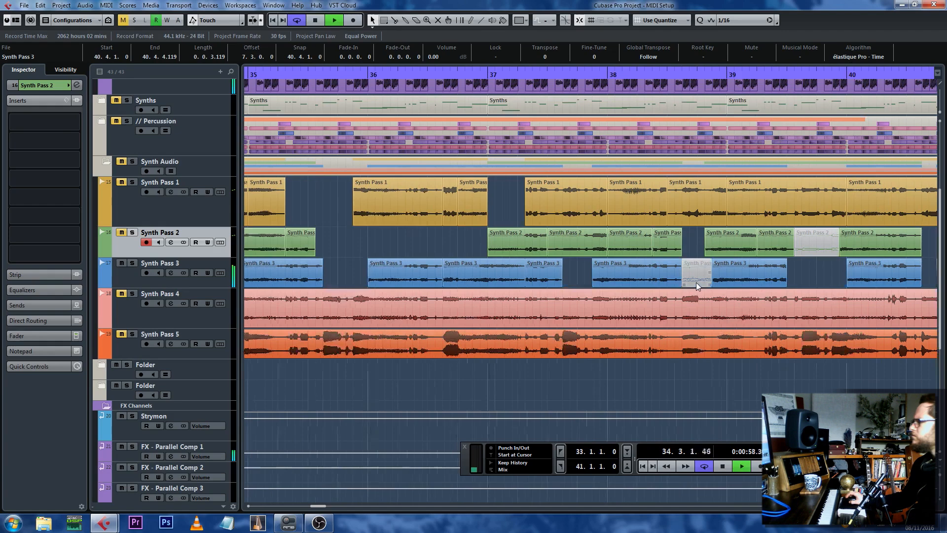
pyautogui.hscroll(-1, 664, 280)
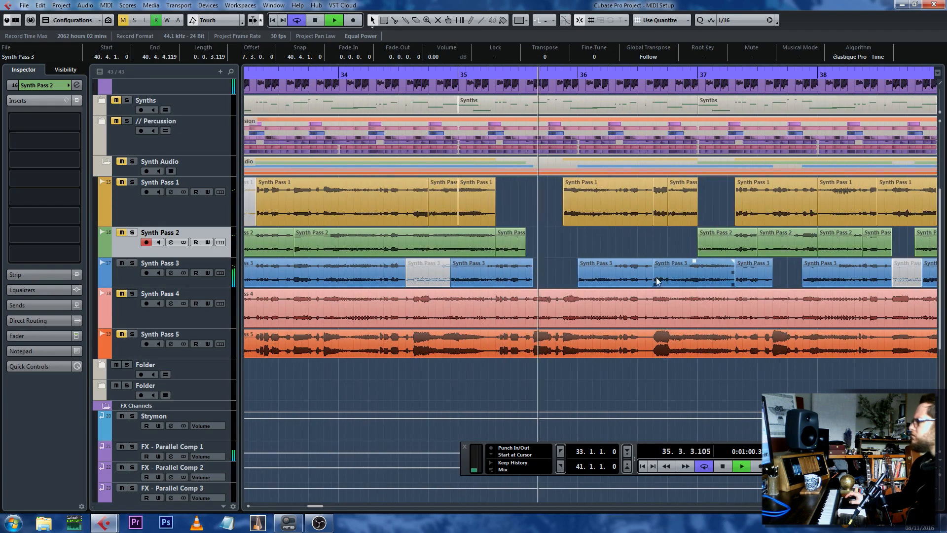
pyautogui.hscroll(2, 691, 281)
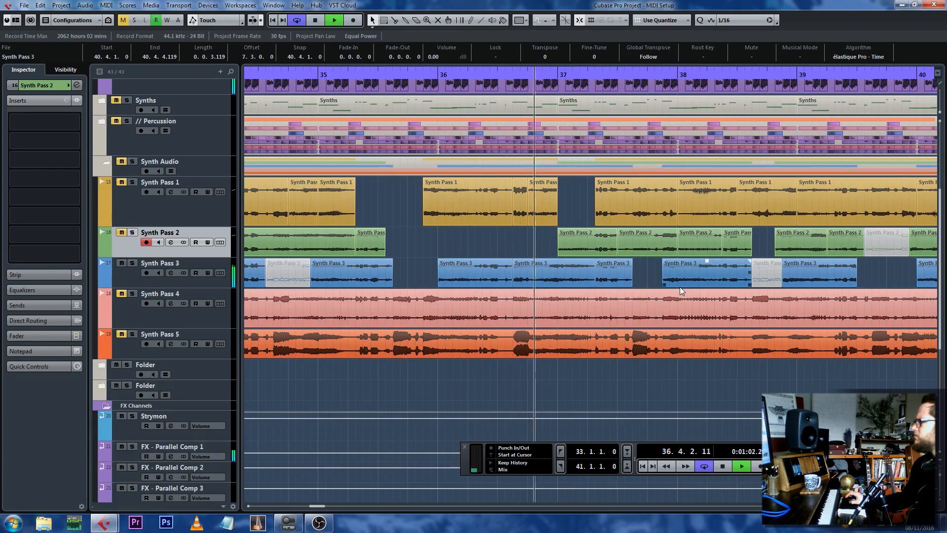
pyautogui.click(544, 277)
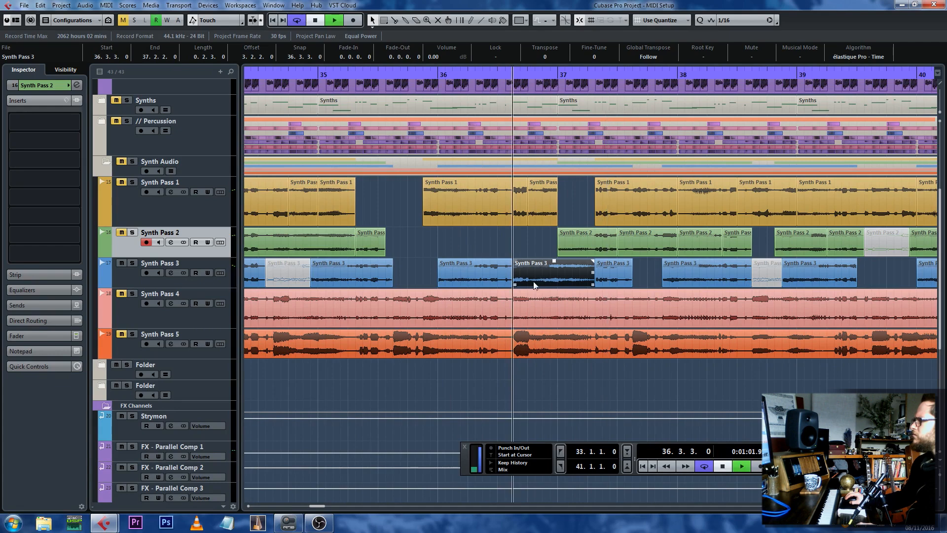
pyautogui.moveTo(516, 284); pyautogui.dragTo(539, 262)
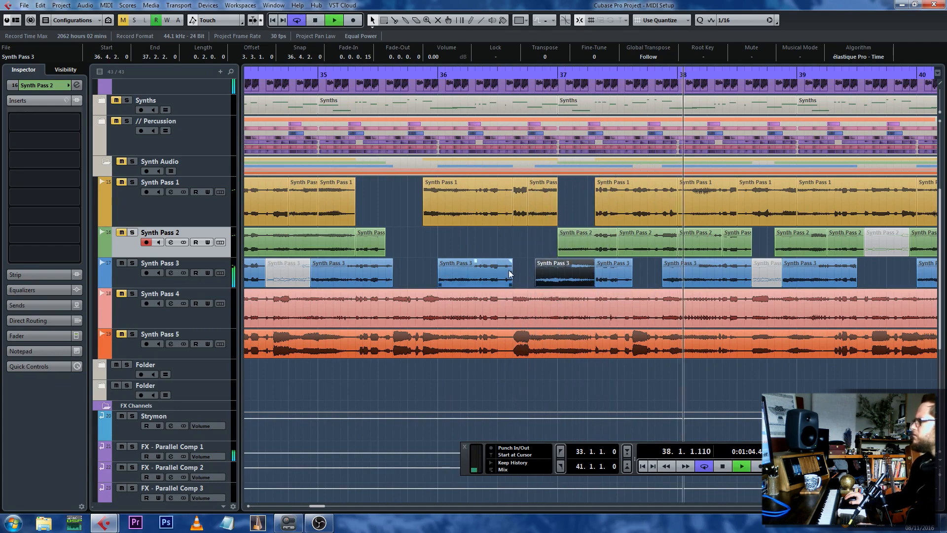
# Listen to the edited Synth Pass 3 phrases into bar 39, stop playback and select the first piece at bar 33.
pyautogui.click(509, 275)
pyautogui.press('g')
pyautogui.press('g')
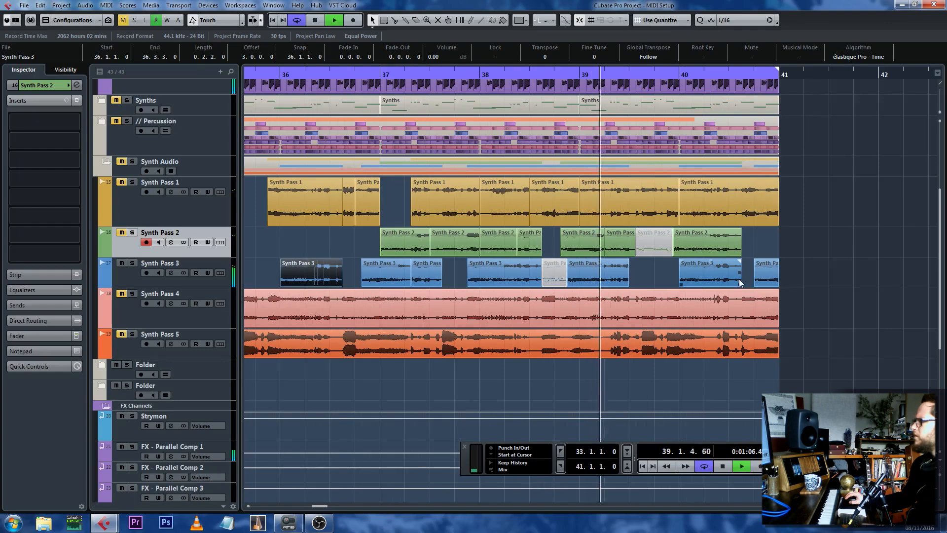
pyautogui.press('space')
pyautogui.press('g')
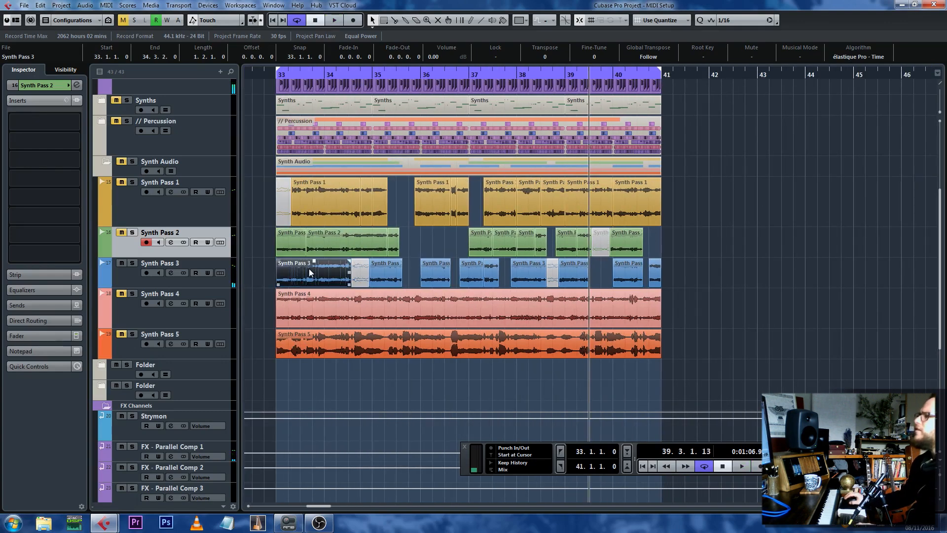
# Audition Synth Pass 3 from bar 33, and switch the playback to Synth Pass 4 with Synth Pass 3 muted.
pyautogui.press('KP_1')
pyautogui.press('space')
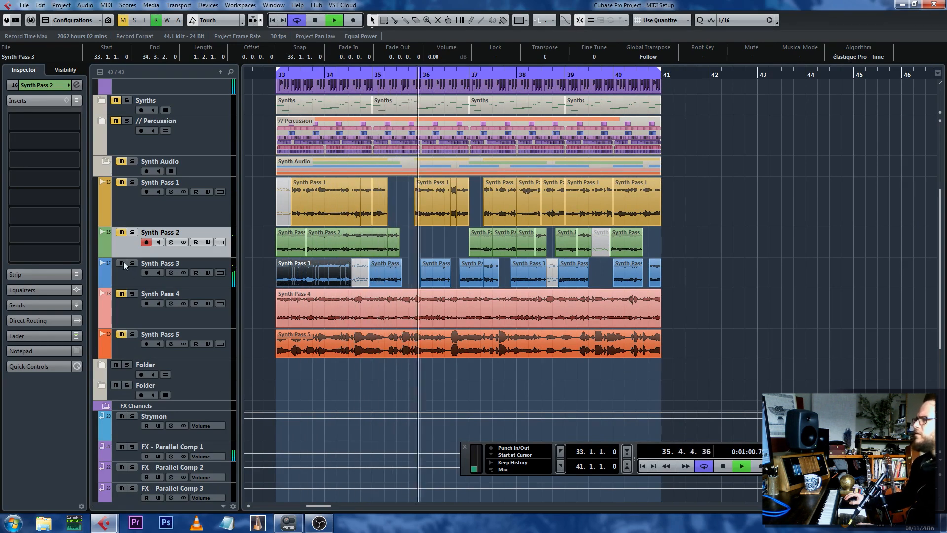
pyautogui.press('space')
pyautogui.click(131, 309)
pyautogui.click(270, 75)
pyautogui.press('space')
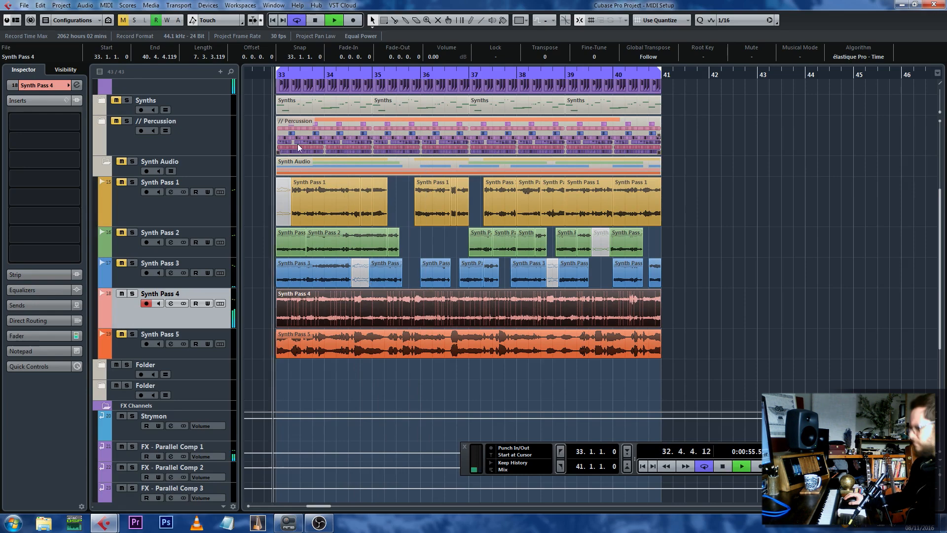
# Split the Synth Pass 4 clip at 34.1.2 and play from the start of the new piece.
pyautogui.press('h')
pyautogui.press('h')
pyautogui.press('h')
pyautogui.press('3')
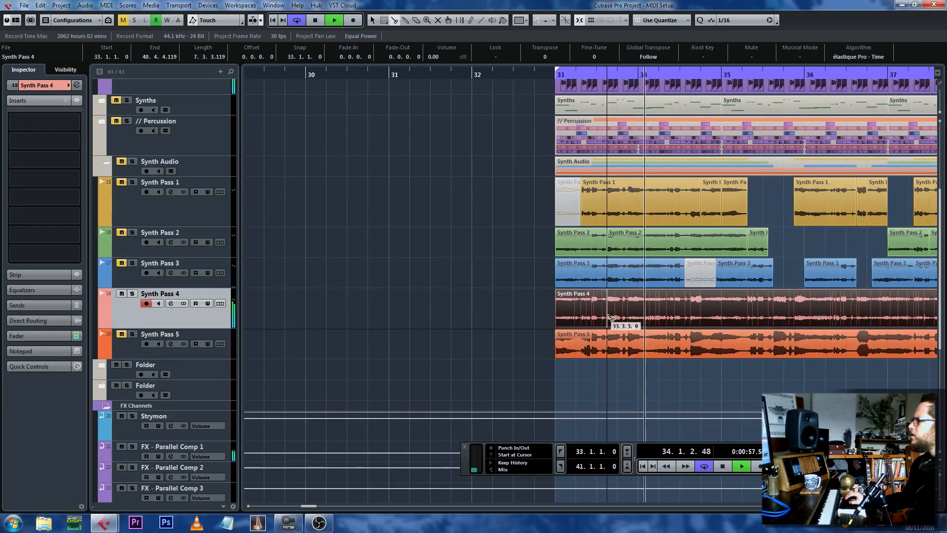
pyautogui.click(644, 320)
pyautogui.press('1')
pyautogui.press('l')
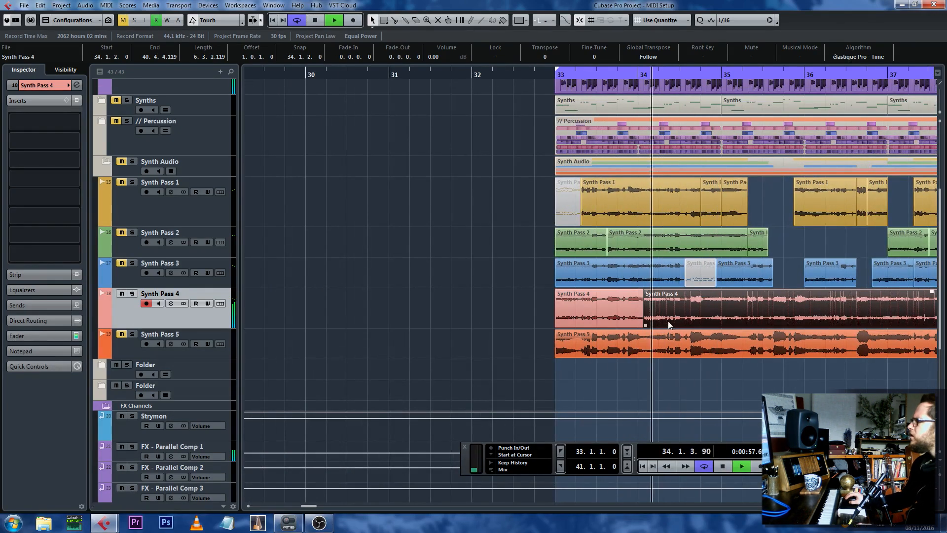
# Split the remaining Synth Pass 4 audio at 34.2.2 and 34.3.3, listening from each cut.
pyautogui.press('space')
pyautogui.keyDown('alt'); pyautogui.click(665, 323); pyautogui.keyUp('alt')
pyautogui.press('l')
pyautogui.press('space')
pyautogui.press('space')
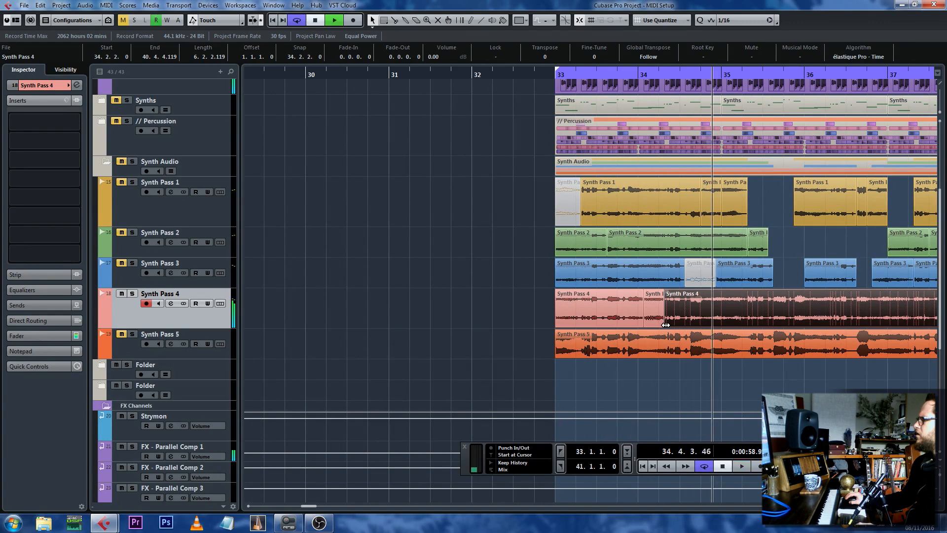
pyautogui.press('l')
pyautogui.keyDown('alt'); pyautogui.click(692, 323); pyautogui.keyUp('alt')
pyautogui.press('space')
pyautogui.press('l')
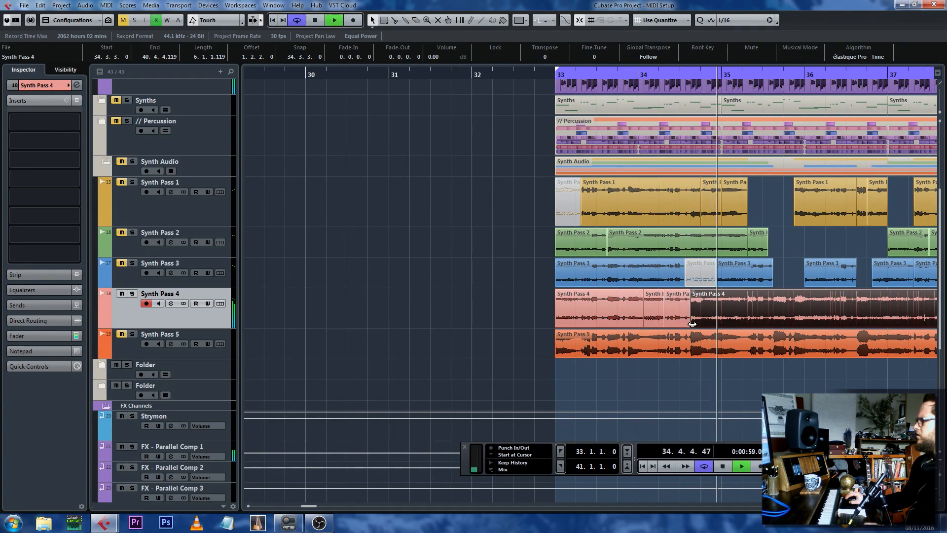
# Trim the start of the last Synth Pass 4 piece to 35.2.3 and listen on from there.
pyautogui.press('space')
pyautogui.moveTo(700, 324); pyautogui.dragTo(756, 325)
pyautogui.press('space')
pyautogui.press('l')
pyautogui.press('space')
pyautogui.press('g')
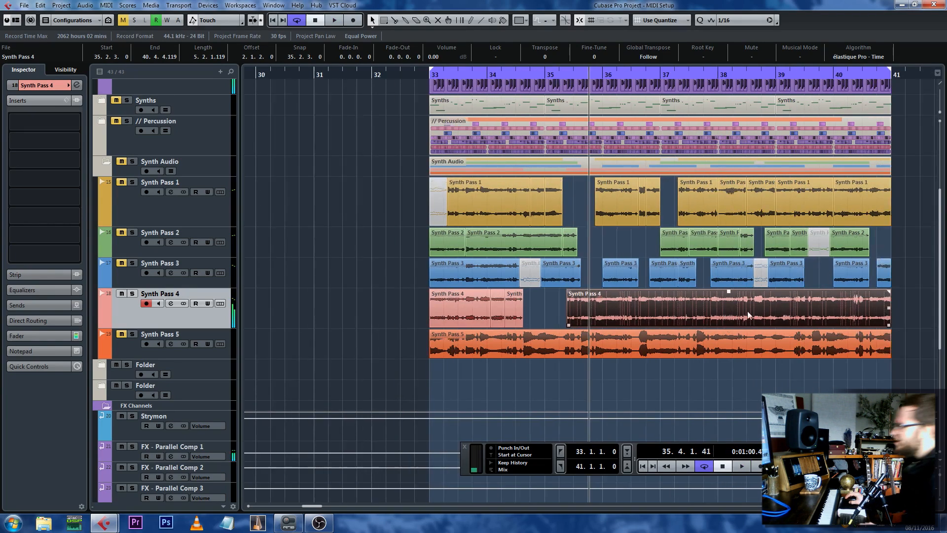
pyautogui.press('h')
pyautogui.press('h')
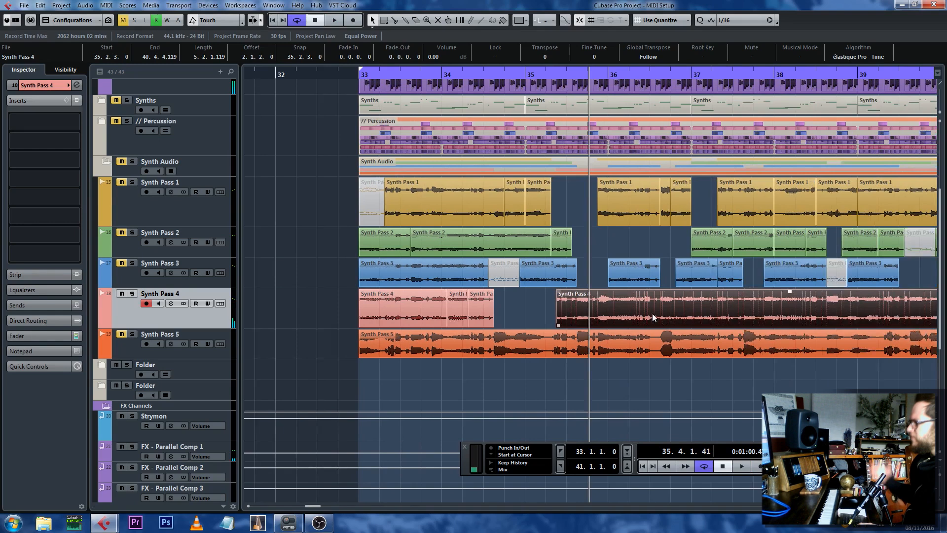
# Audition the last Synth Pass 4 piece and trim its start to 36.1.3.
pyautogui.press('l')
pyautogui.press('space')
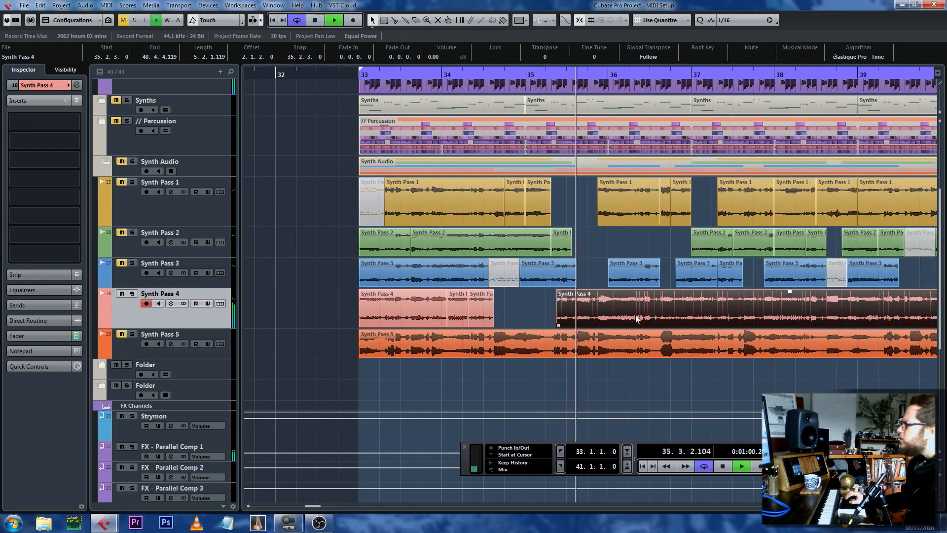
pyautogui.moveTo(557, 325); pyautogui.dragTo(619, 325)
pyautogui.press('space')
pyautogui.press('space')
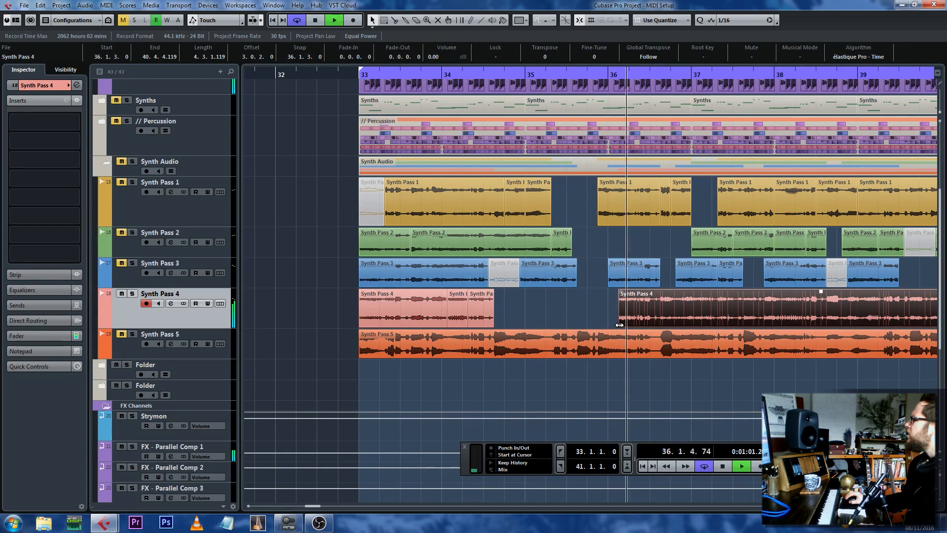
# Split Synth Pass 4 at 36.4.2 and move that cut to 37.1.2.
pyautogui.press('l')
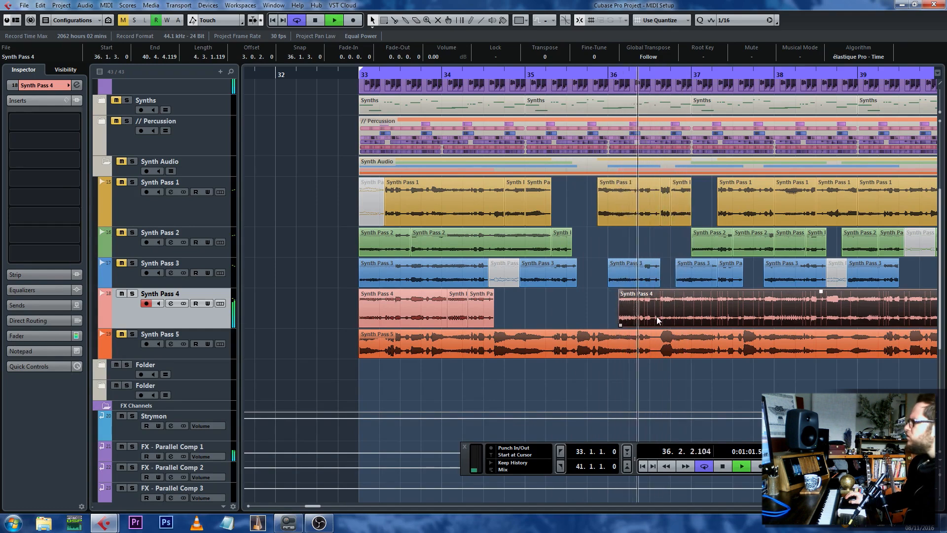
pyautogui.press('3')
pyautogui.click(676, 318)
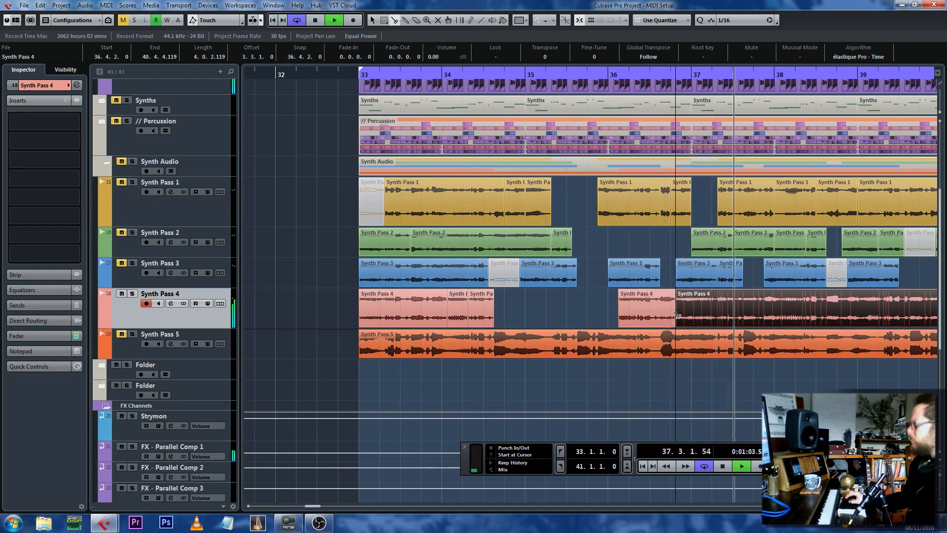
pyautogui.press('1')
pyautogui.moveTo(677, 325); pyautogui.dragTo(695, 326)
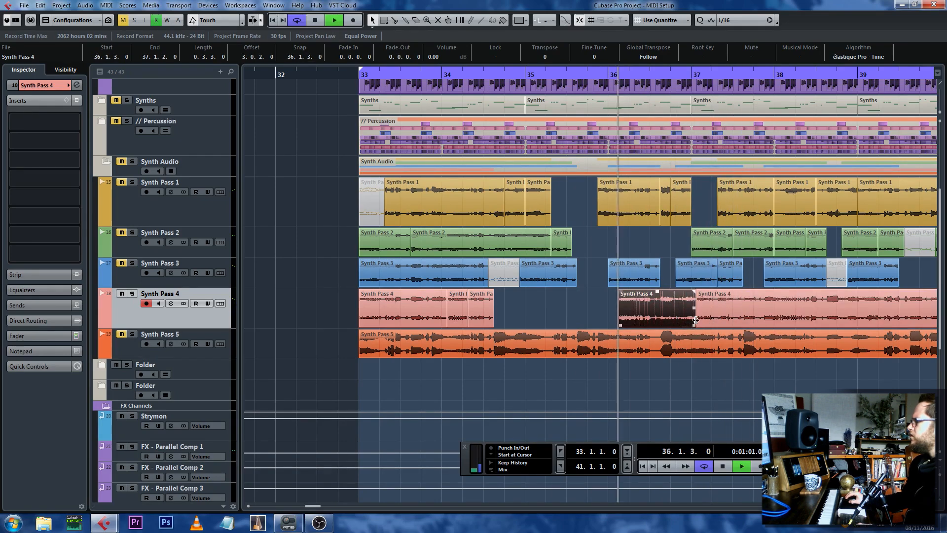
# Start the remaining Synth Pass 4 audio at bar 38, cut it at 38.4.2, 39.2.2 and 39.4.1, and trim the final piece's start to 40.3.1.
pyautogui.click(698, 324)
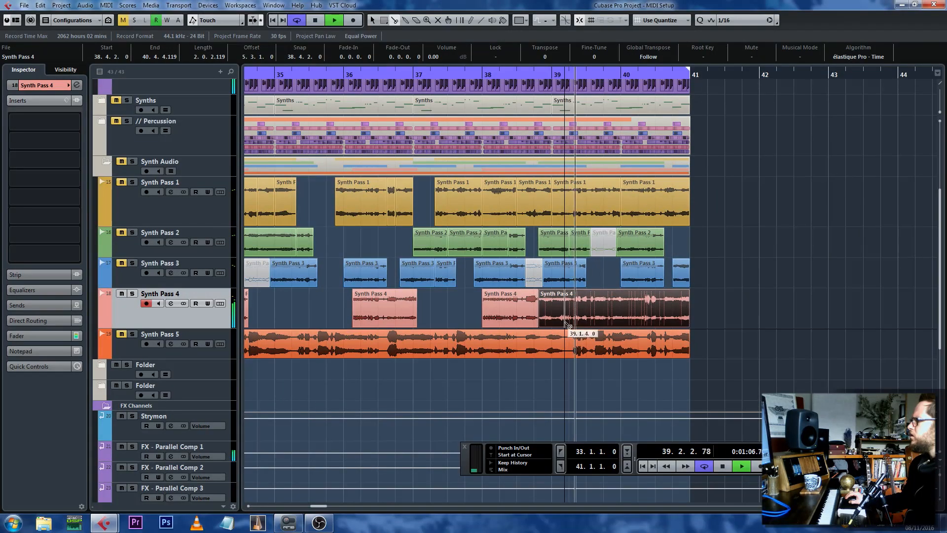
pyautogui.keyDown('alt'); pyautogui.click(574, 323); pyautogui.keyUp('alt')
pyautogui.keyDown('alt'); pyautogui.click(605, 324); pyautogui.keyUp('alt')
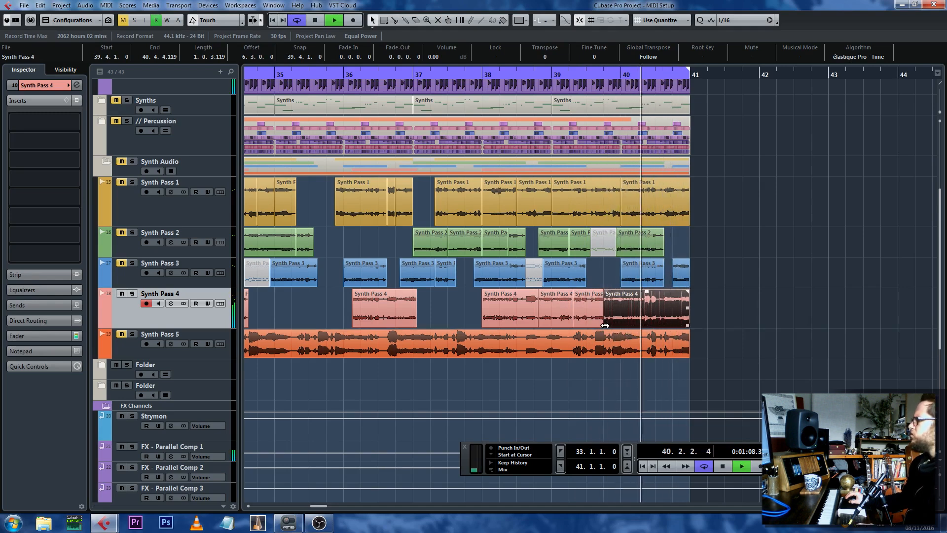
pyautogui.moveTo(605, 325); pyautogui.dragTo(656, 323)
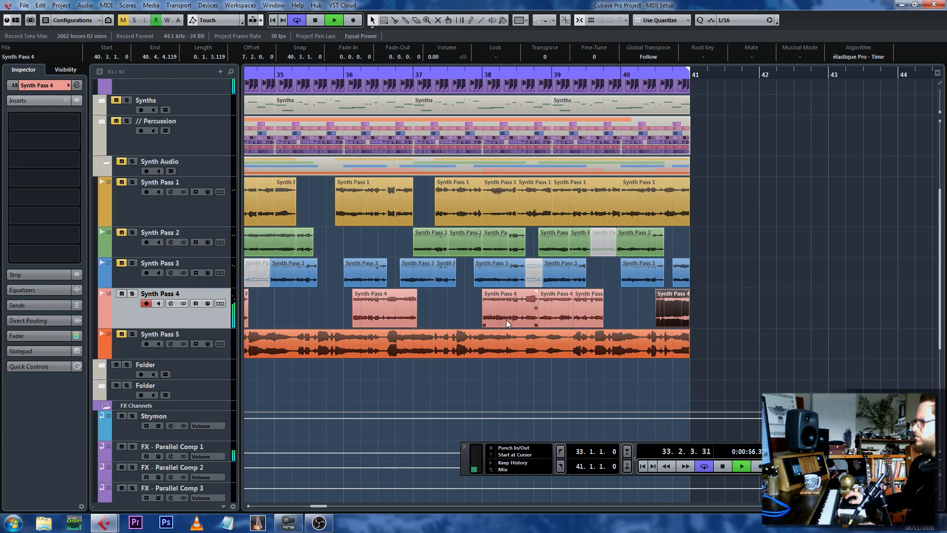
# Audition the edited Synth Pass 4 phrases from the first piece at bar 33.
pyautogui.press('g')
pyautogui.press('g')
pyautogui.press('g')
pyautogui.press('h')
pyautogui.press('h')
pyautogui.press('h')
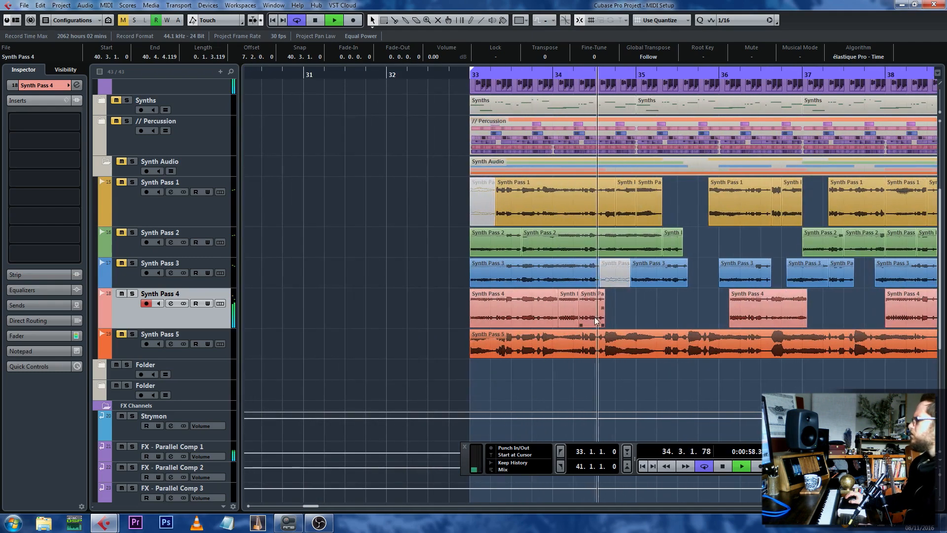
pyautogui.click(494, 314)
pyautogui.press('KP_1')
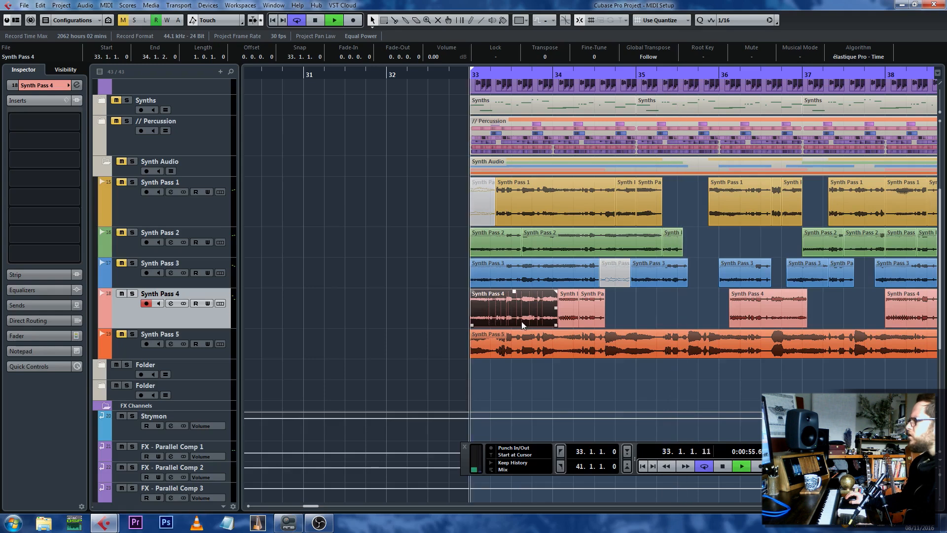
pyautogui.press('KP_1')
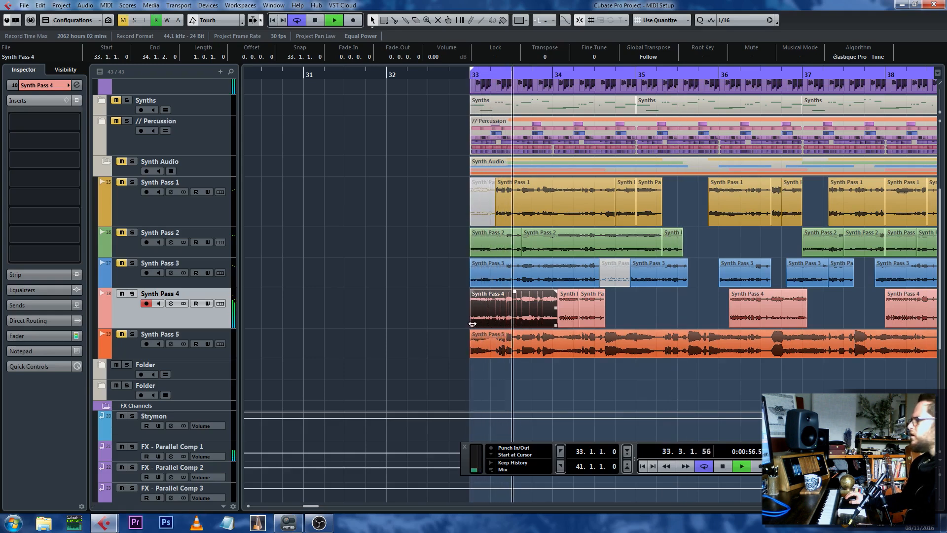
# Delete the short Synth Pass 4 piece at 34.1.2 and trim the first piece's end back to bar 34.
pyautogui.click(567, 322)
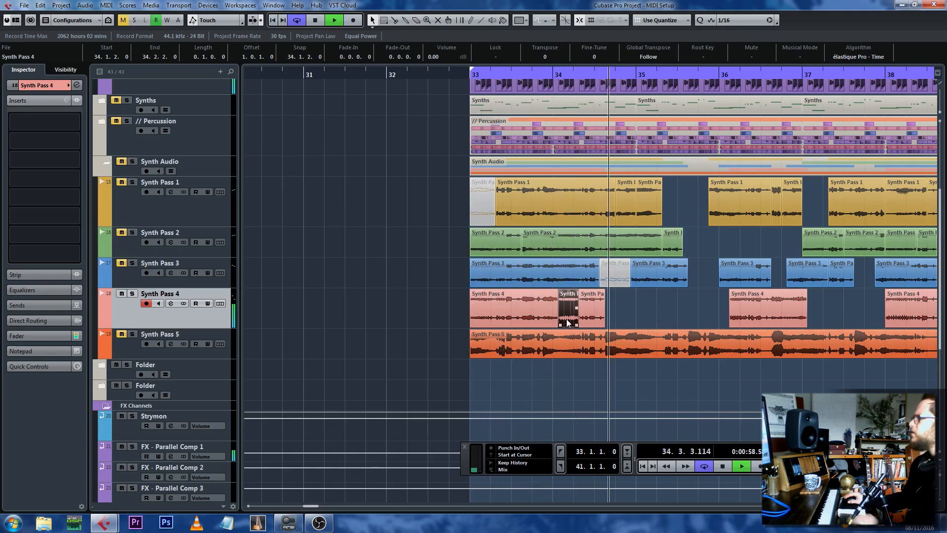
pyautogui.press('Delete')
pyautogui.click(529, 75)
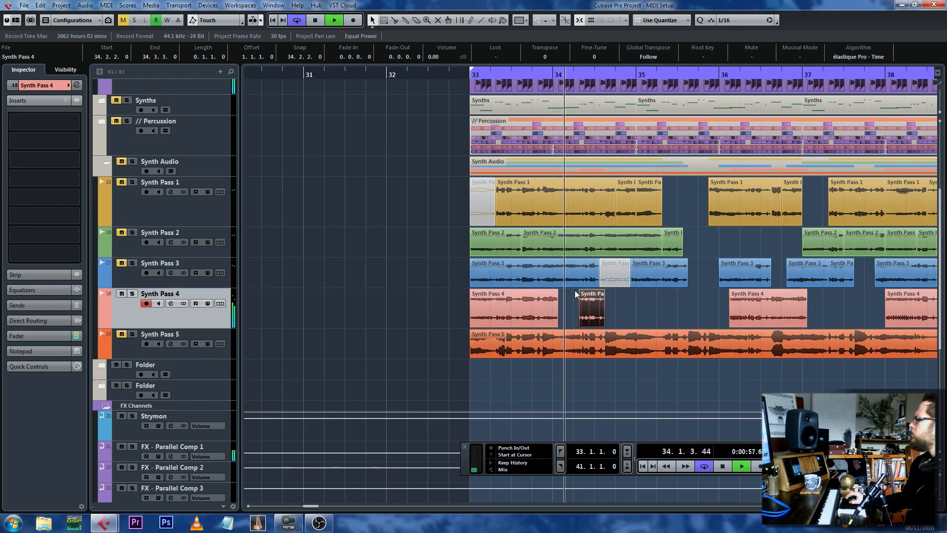
pyautogui.moveTo(555, 321); pyautogui.dragTo(549, 324)
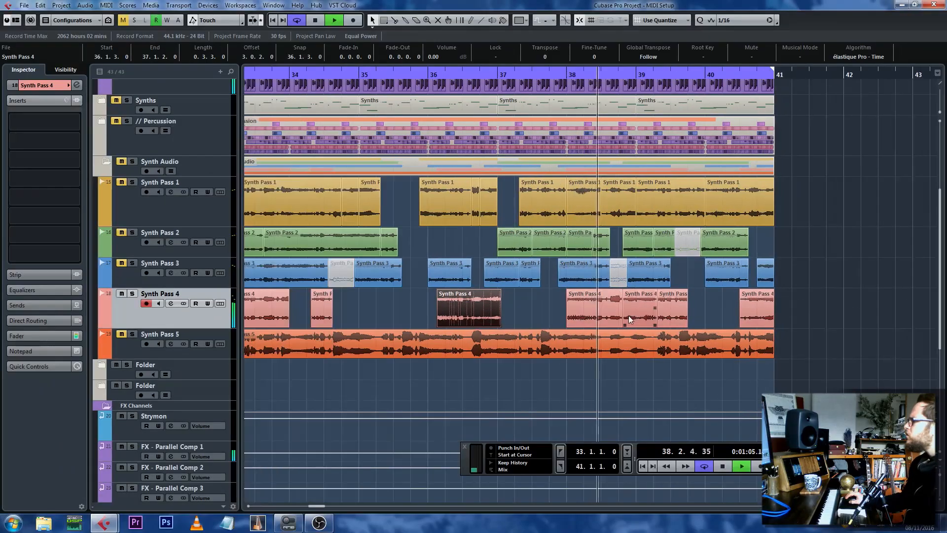
# Listen to the Synth Pass 4 phrases from bar 38 onward, select the piece at 38.4.2 and stop playback.
pyautogui.press('h')
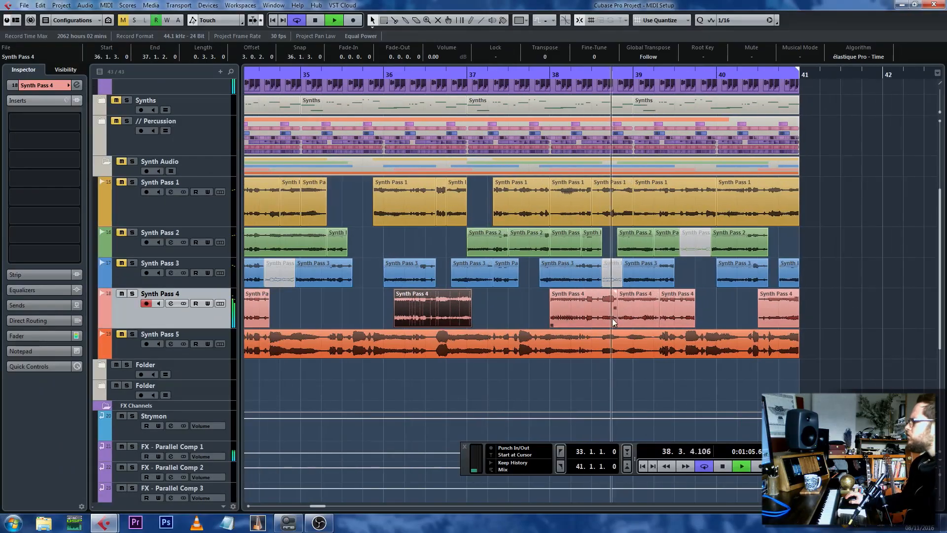
pyautogui.click(632, 316)
pyautogui.press('g')
pyautogui.press('g')
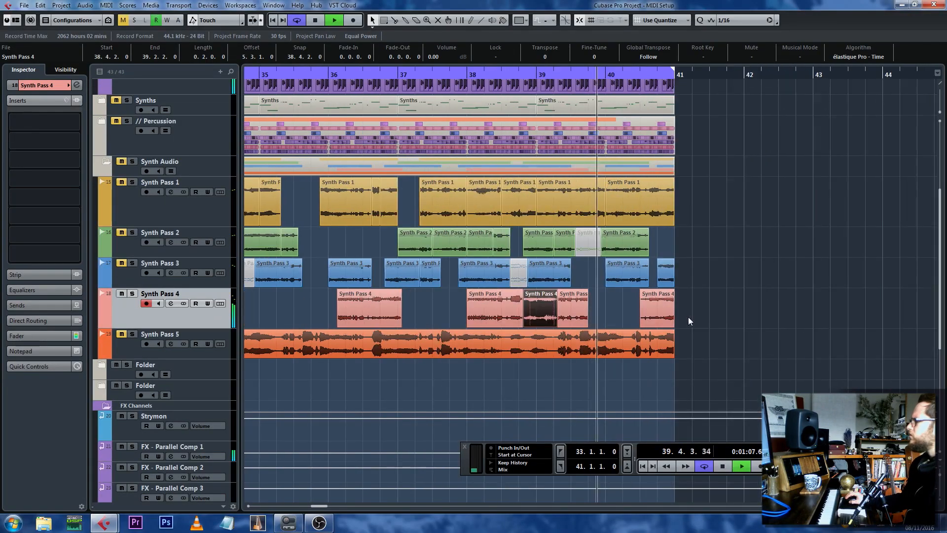
pyautogui.press('space')
# Unmute Synth Pass 5, lower its track volume to -12.6 and play its clip from bar 33.
pyautogui.click(123, 333)
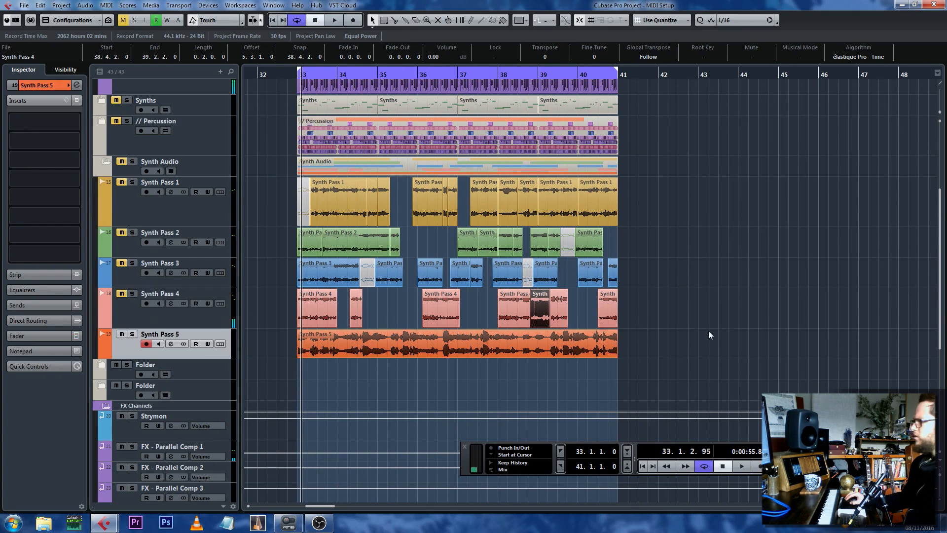
pyautogui.click(323, 331)
pyautogui.press('l')
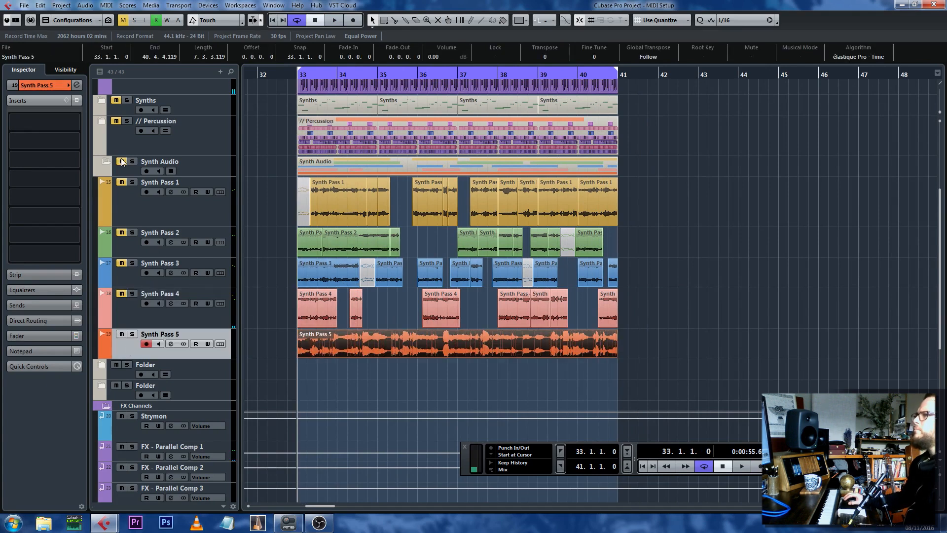
pyautogui.click(50, 87)
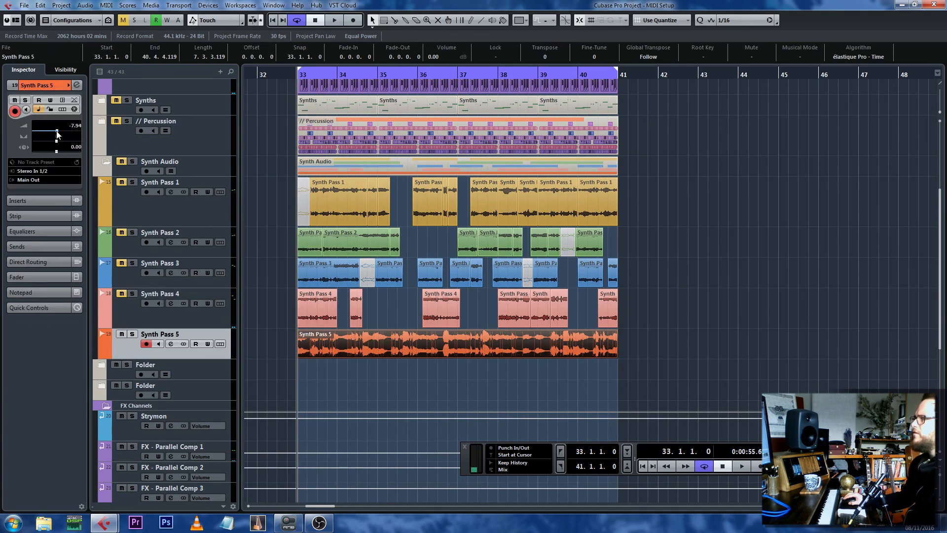
pyautogui.scroll(-8, 75, 128)
pyautogui.press('space')
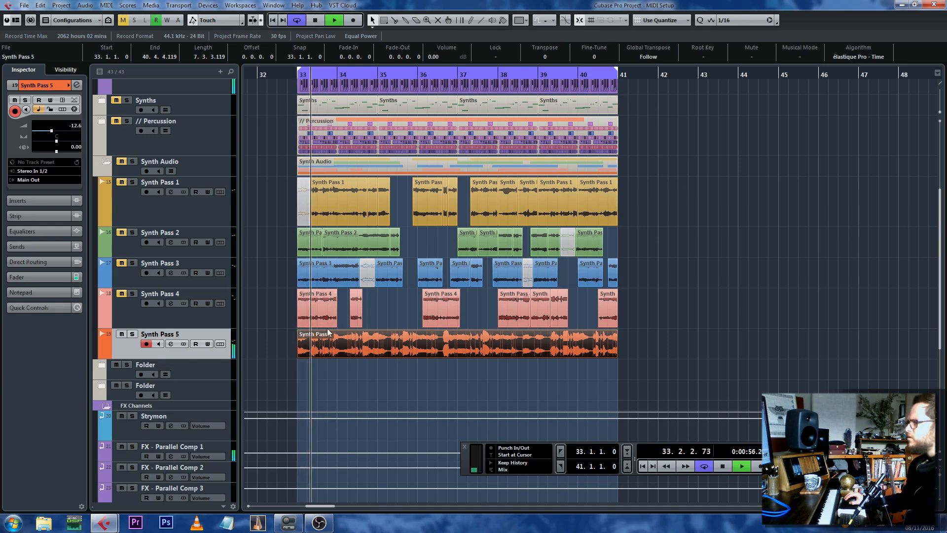
# Split Synth Pass 5 at 33.2.2 and trim the start of the second piece to 34.3.3.
pyautogui.press('2')
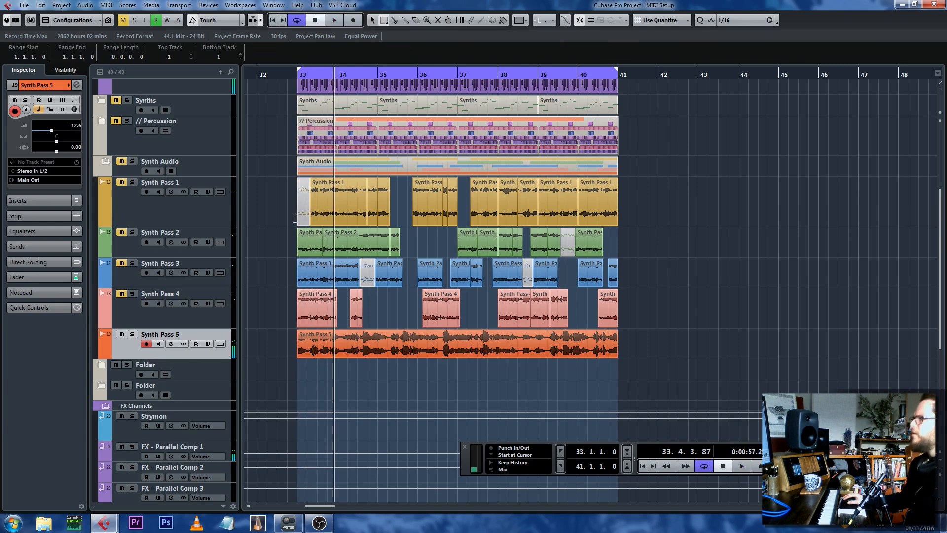
pyautogui.press('3')
pyautogui.moveTo(279, 78); pyautogui.dragTo(280, 90)
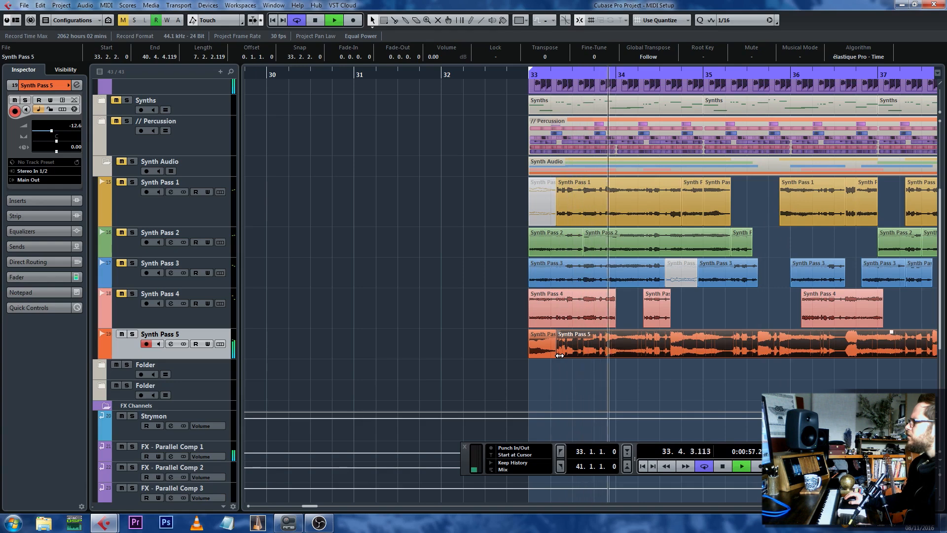
pyautogui.moveTo(559, 355); pyautogui.dragTo(672, 356)
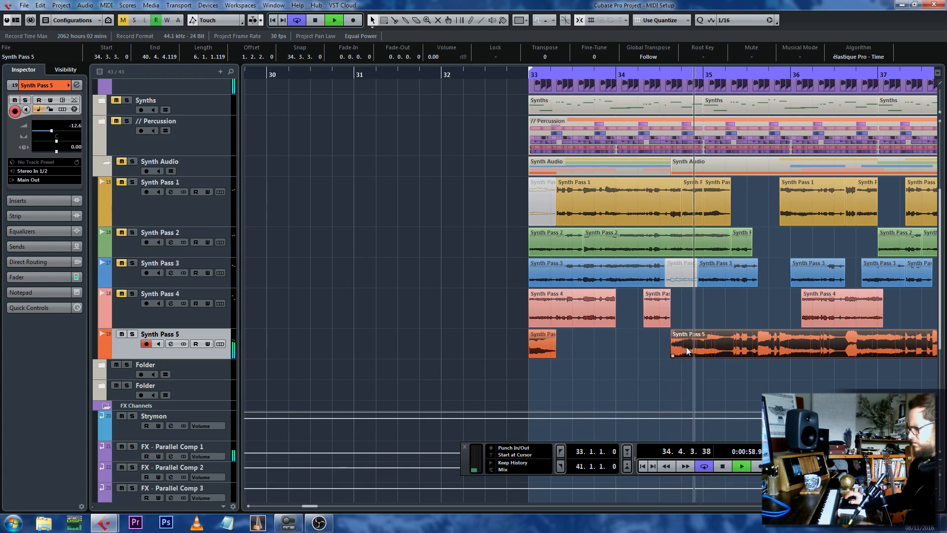
# Split Synth Pass 5 at 34.4.3, trim the remainder's start to 35.3.1 and split it again at 36.1.1.
pyautogui.press('space')
pyautogui.keyDown('alt'); pyautogui.click(693, 351); pyautogui.keyUp('alt')
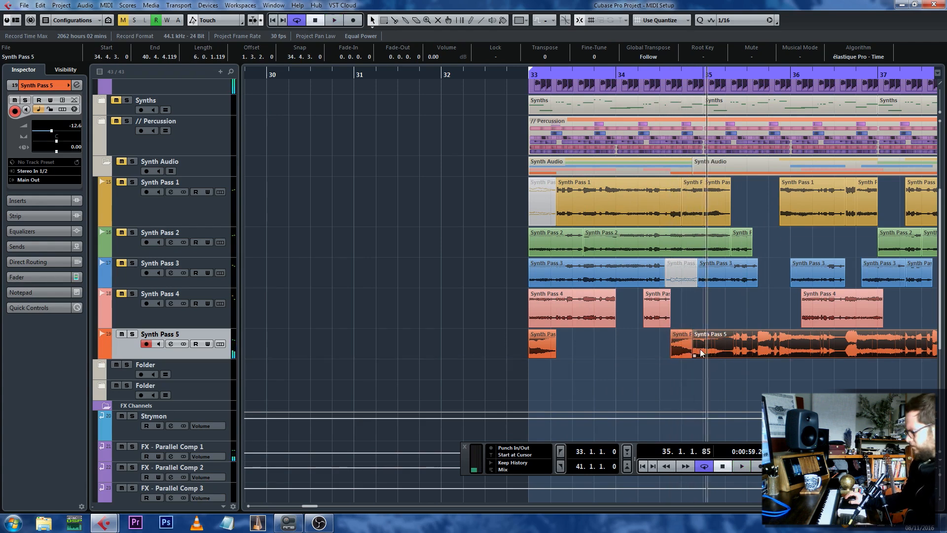
pyautogui.press('space')
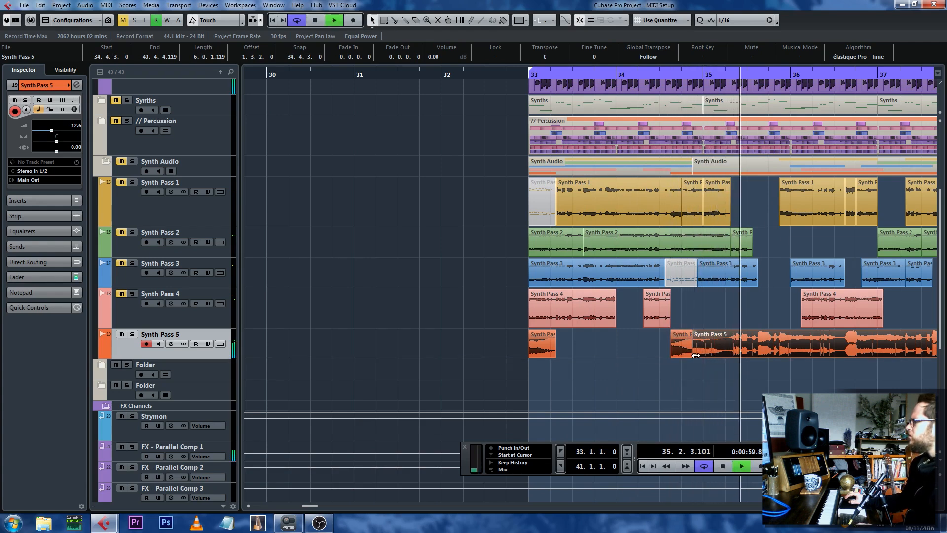
pyautogui.moveTo(695, 355); pyautogui.dragTo(750, 355)
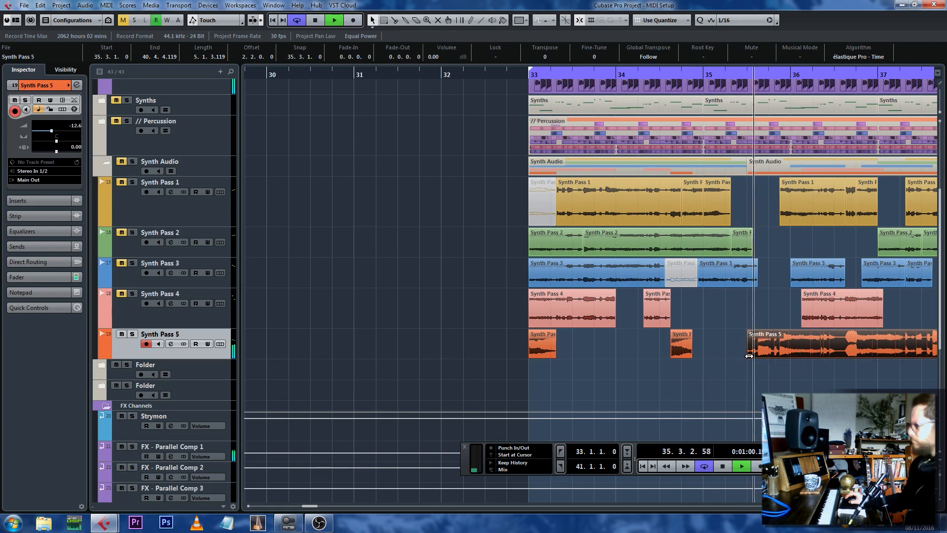
pyautogui.keyDown('alt'); pyautogui.click(792, 352); pyautogui.keyUp('alt')
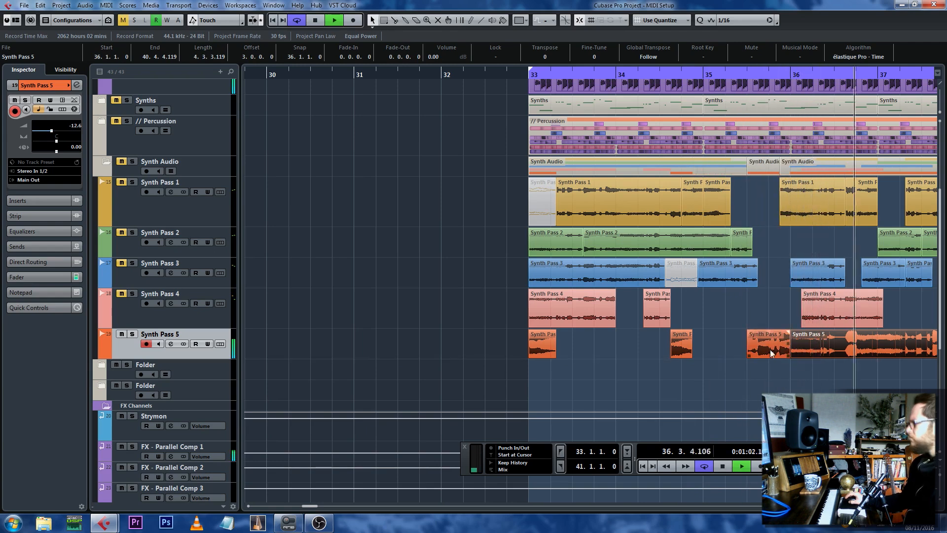
# Play Synth Pass 5 from bar 36 and cut the remainder down to two short phrases, late in bar 37 and about 39.3 to 40.2.
pyautogui.press('g')
pyautogui.press('g')
pyautogui.press('space')
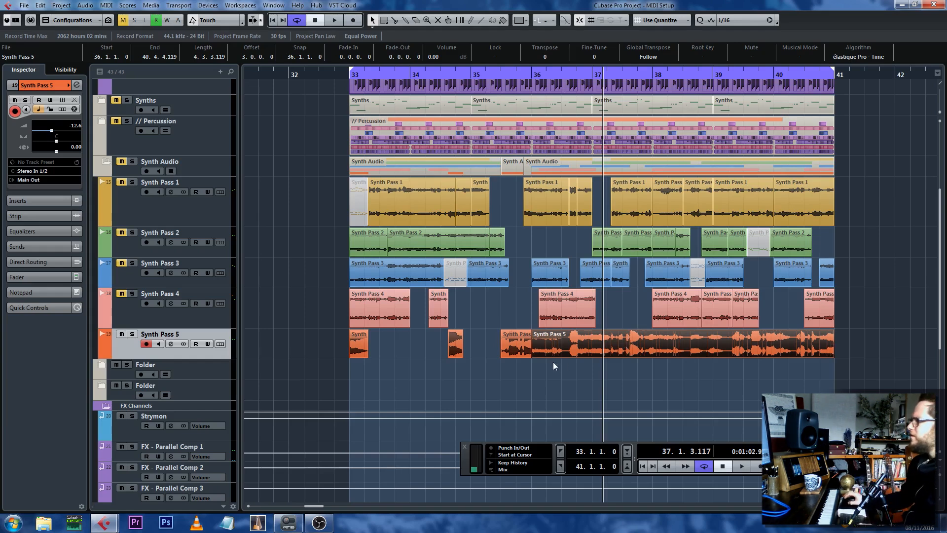
pyautogui.press('l')
pyautogui.press('space')
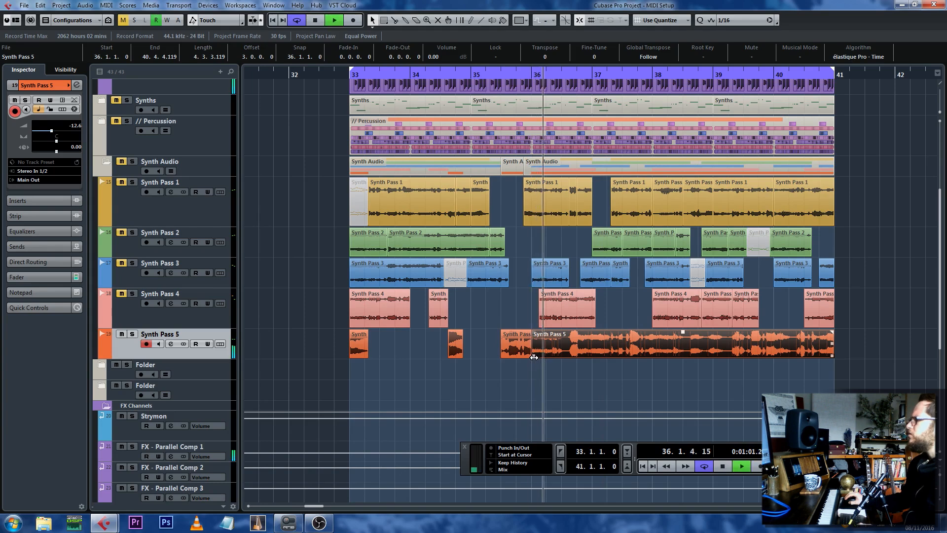
pyautogui.moveTo(535, 357)
pyautogui.mouseDown()
pyautogui.moveTo(795, 353)
pyautogui.moveTo(344, 352)
pyautogui.mouseUp()
pyautogui.press('Delete')
pyautogui.press('KP_1')
pyautogui.click(334, 355)
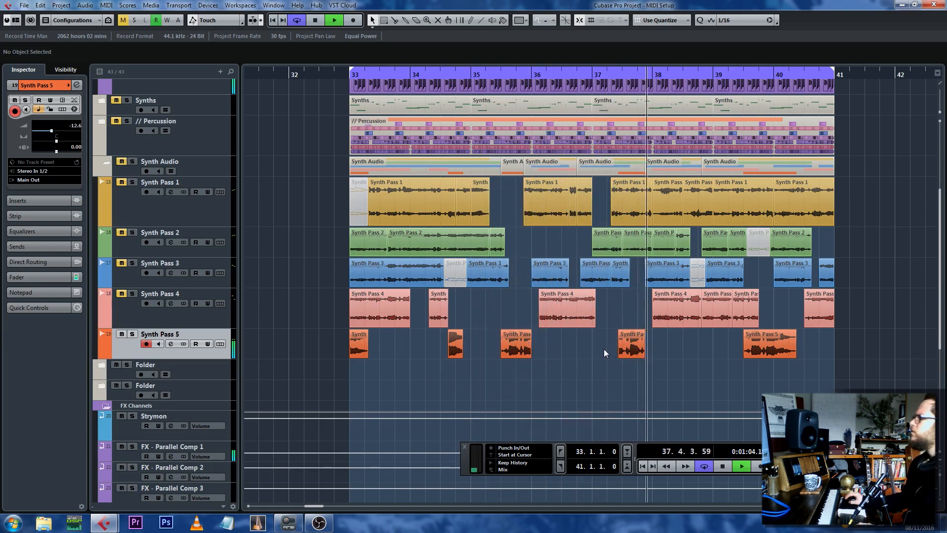
# Listen to the trimmed Synth Pass 5 phrases from 32.3.4 and stop playback.
pyautogui.press('space')
pyautogui.click(333, 75)
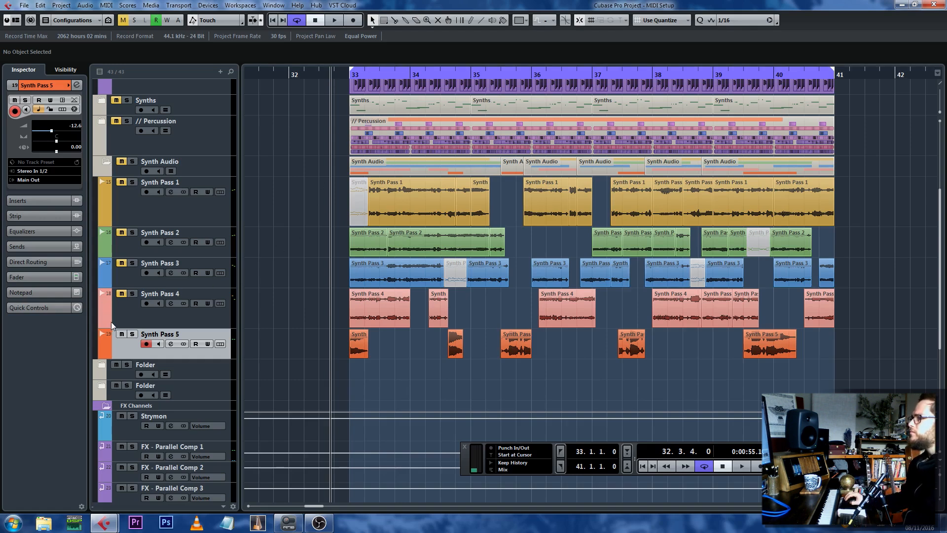
pyautogui.press('space')
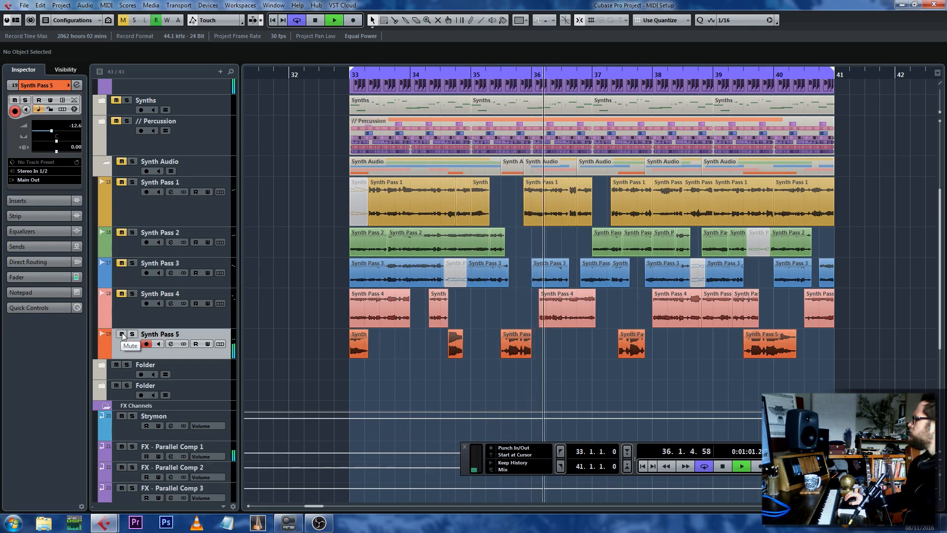
pyautogui.scroll(3, 322, 313)
pyautogui.press('space')
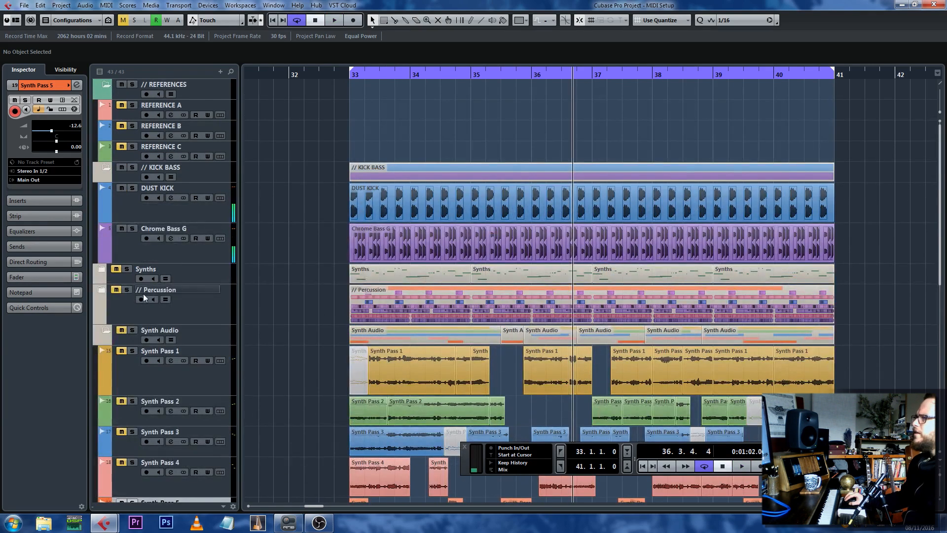
# Expand the // Percussion folder, set the Chromium Loop track volume to -14.0 during playback, and collapse the folder again.
pyautogui.click(101, 269)
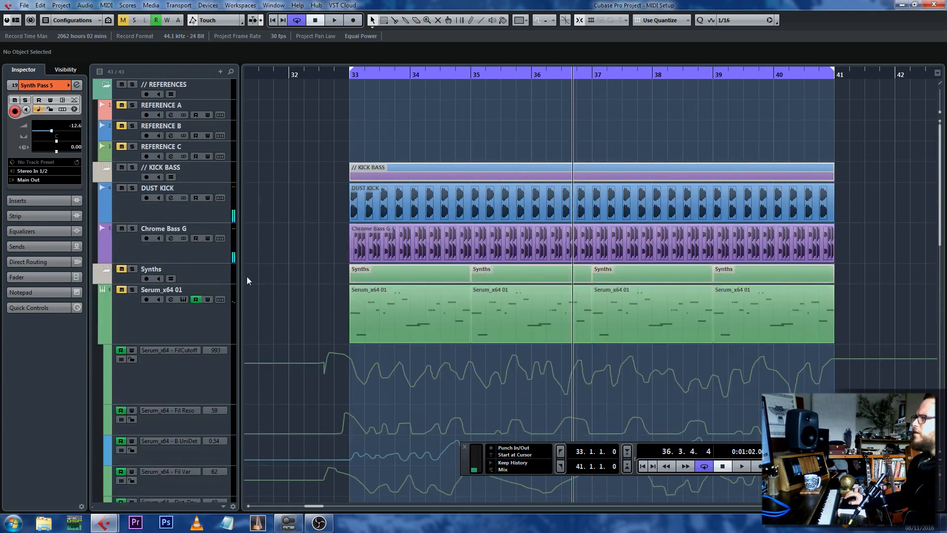
pyautogui.click(110, 269)
pyautogui.click(104, 290)
pyautogui.scroll(-2, 270, 278)
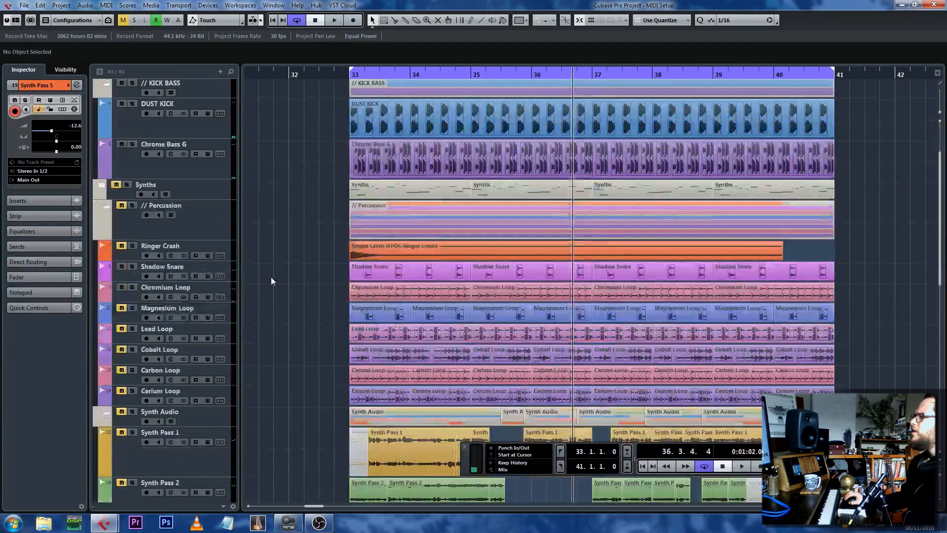
pyautogui.click(149, 292)
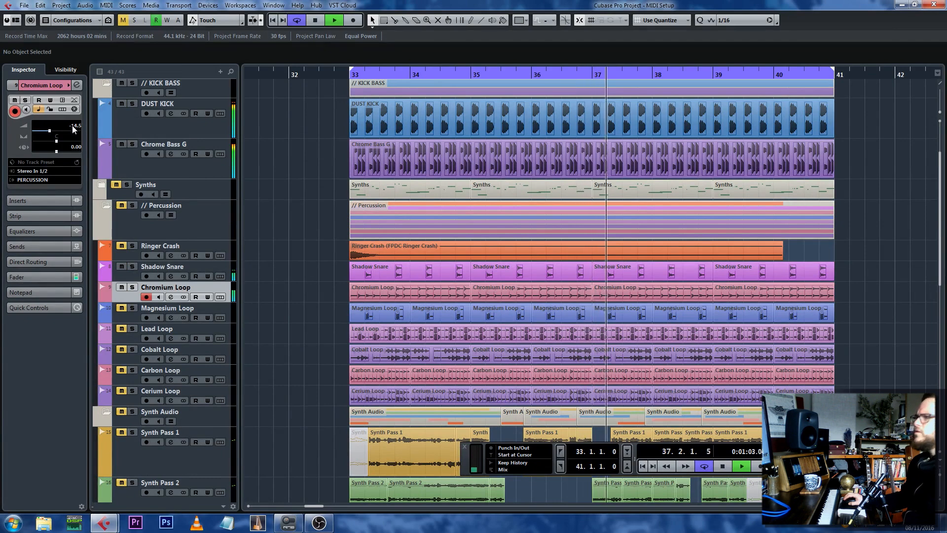
pyautogui.scroll(1, 73, 129)
pyautogui.click(148, 272)
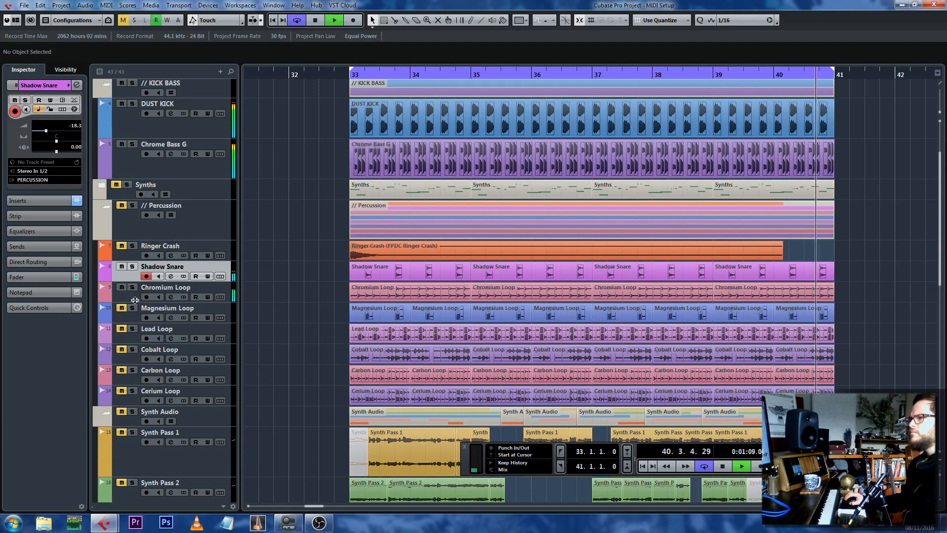
pyautogui.press('Down')
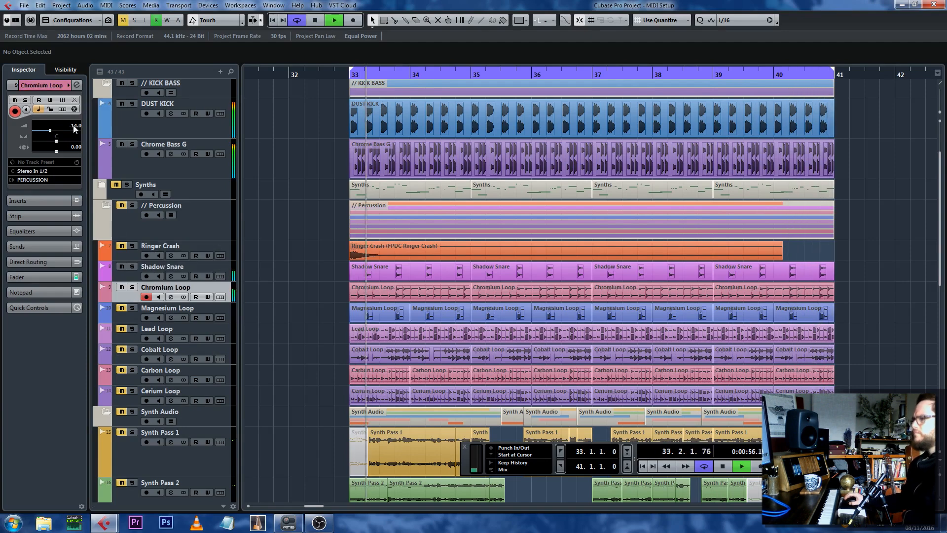
pyautogui.click(106, 205)
pyautogui.press('space')
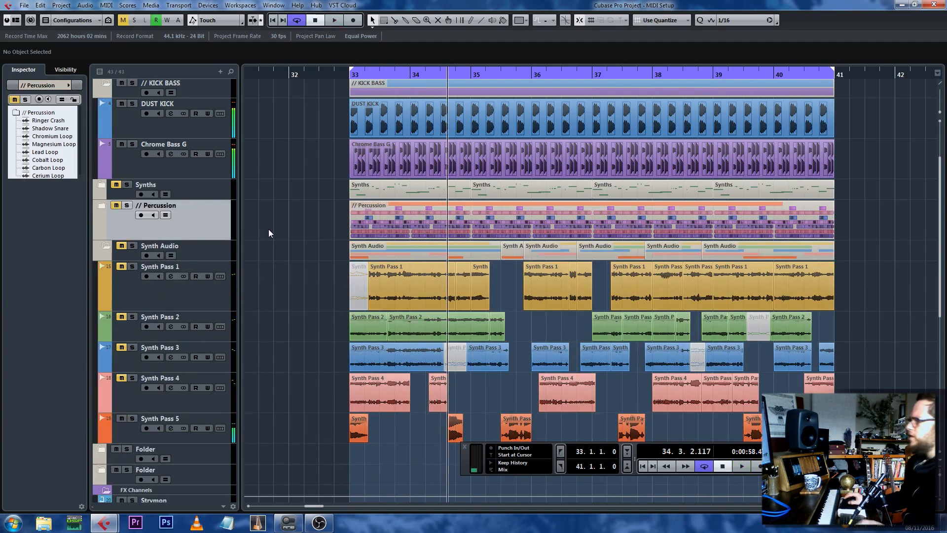
# Mute Synth Pass 5, unmute Synth Pass 1 and listen to its phrases from bar 33.
pyautogui.scroll(-6, 273, 232)
pyautogui.scroll(6, 291, 237)
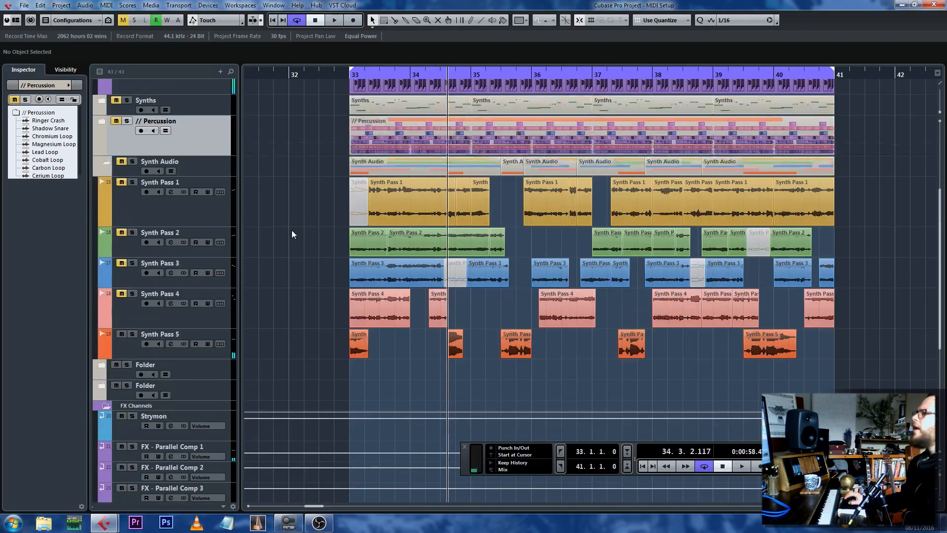
pyautogui.hscroll(-3, 291, 230)
pyautogui.press('g')
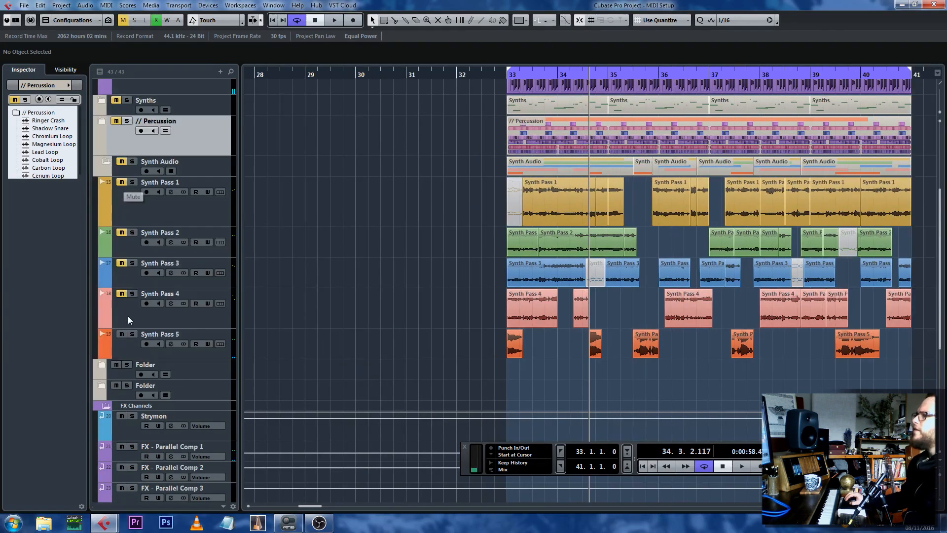
pyautogui.click(124, 183)
pyautogui.press('space')
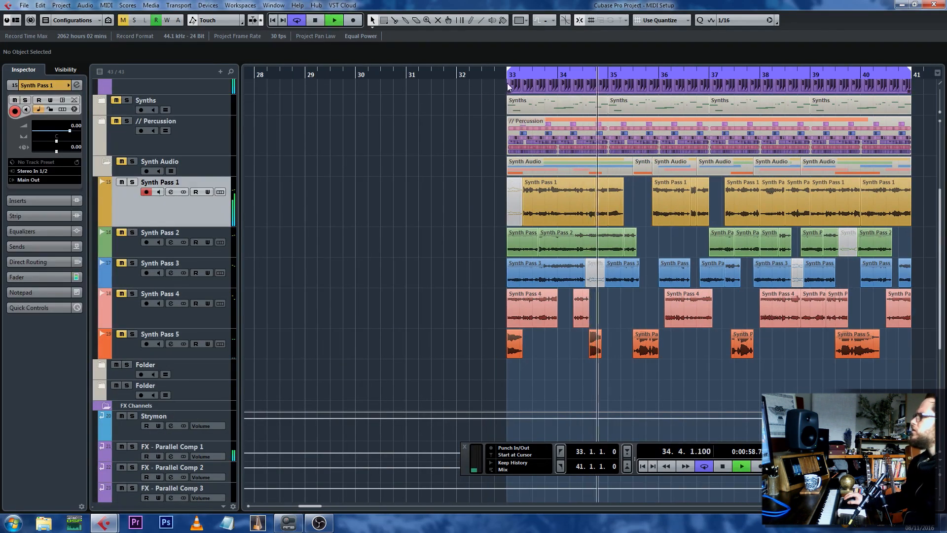
pyautogui.click(508, 75)
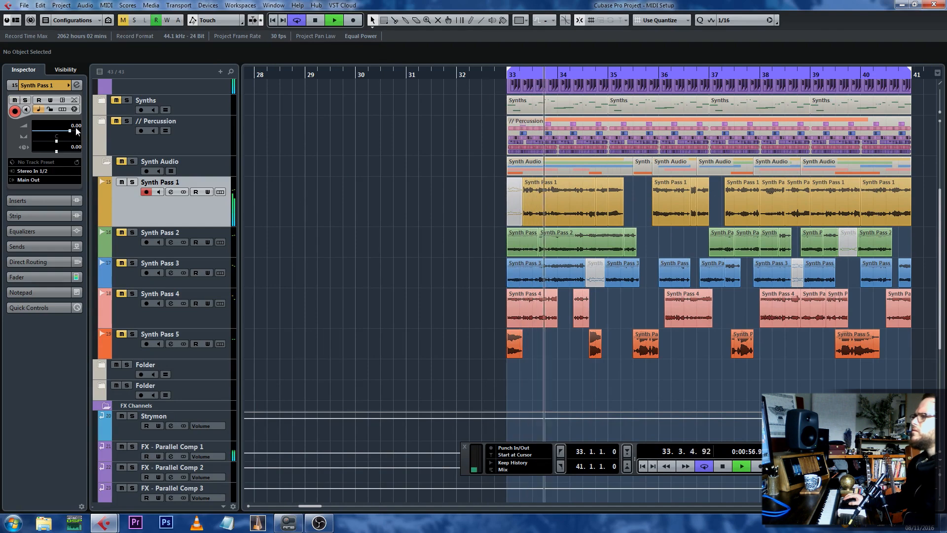
pyautogui.press('space')
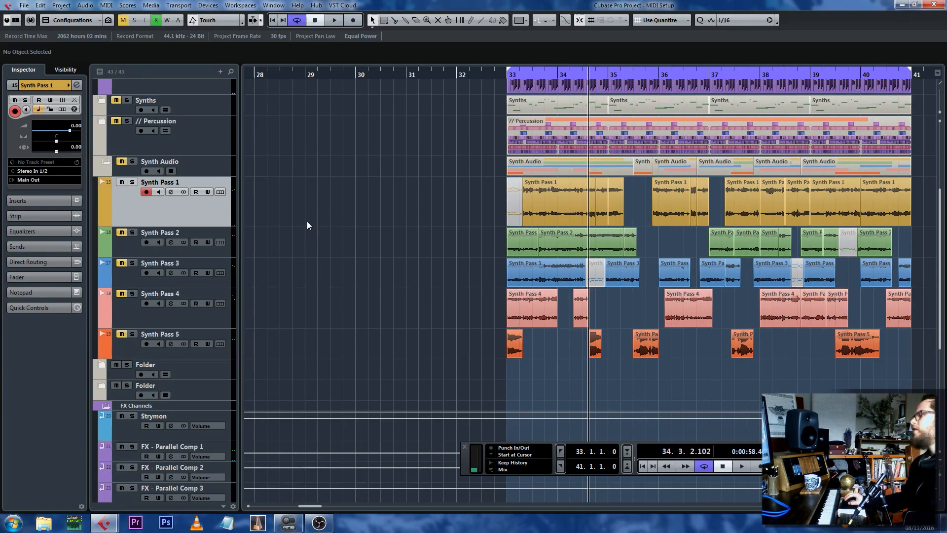
# Route the outputs of Synth Pass 1 through Synth Pass 5 to Group 3 and rename that group track LEAD SECTION.
pyautogui.keyDown('shift'); pyautogui.click(129, 346); pyautogui.keyUp('shift')
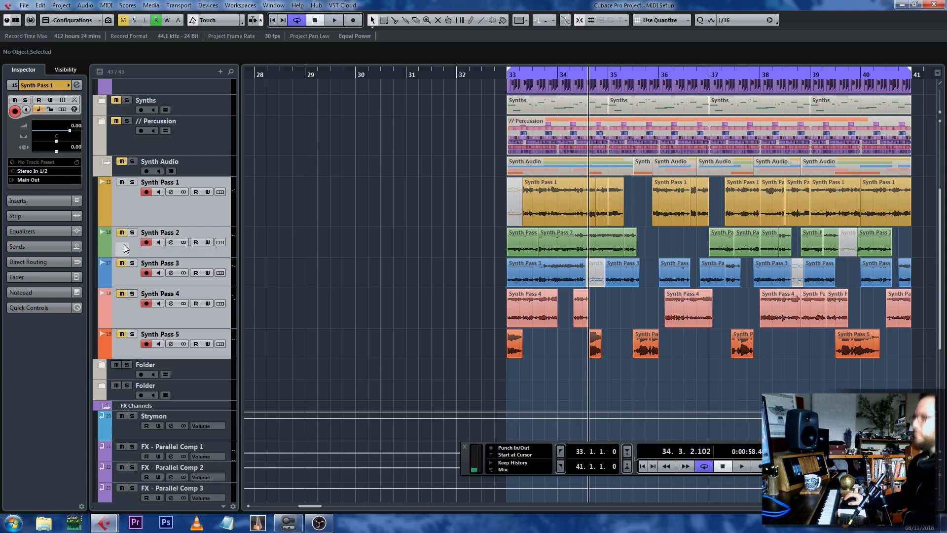
pyautogui.click(46, 179)
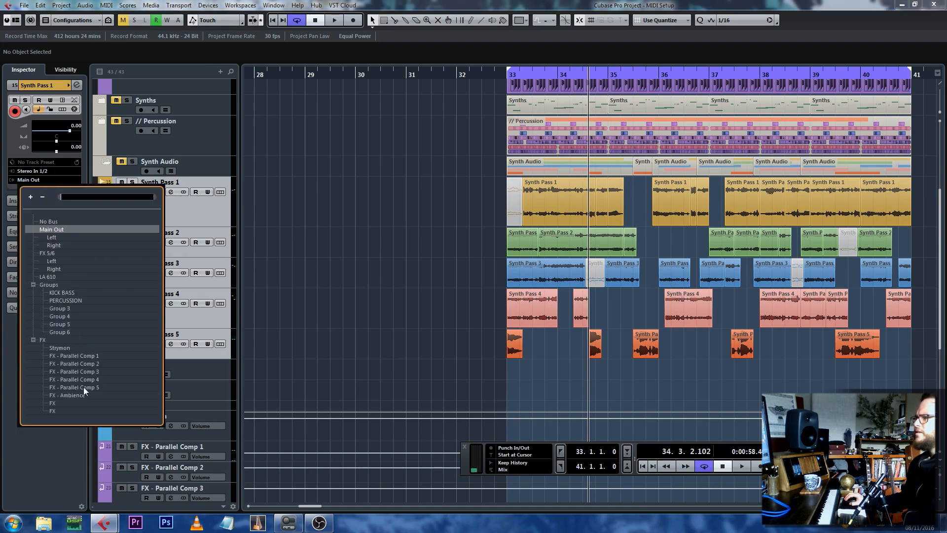
pyautogui.click(69, 308)
pyautogui.scroll(-5, 295, 319)
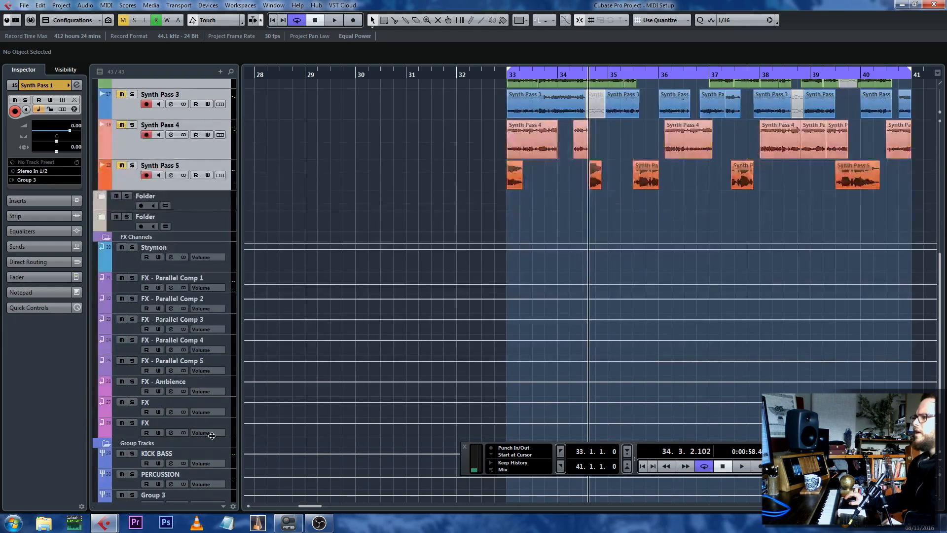
pyautogui.doubleClick(161, 412)
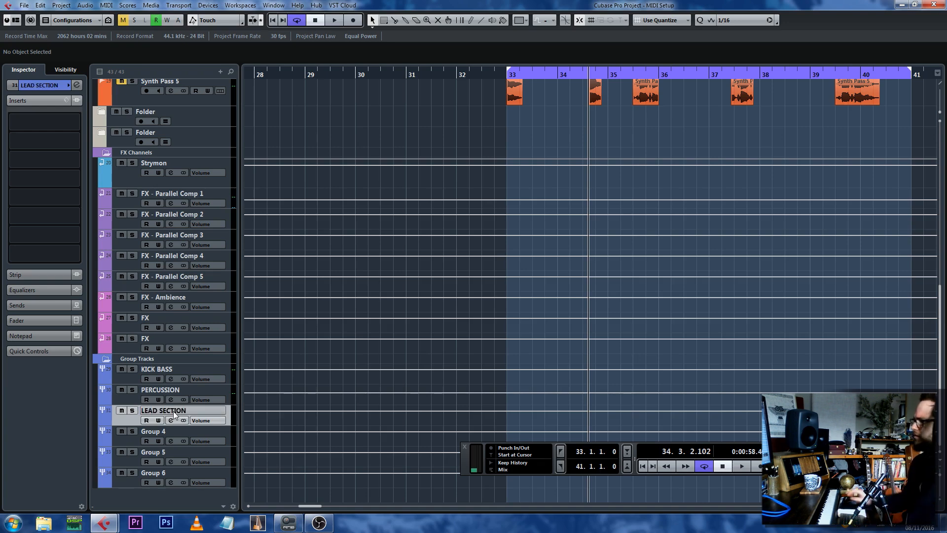
# Insert the URS 1980 Compressor on the LEAD SECTION group and set its release to 67 ms.
pyautogui.scroll(10, 321, 342)
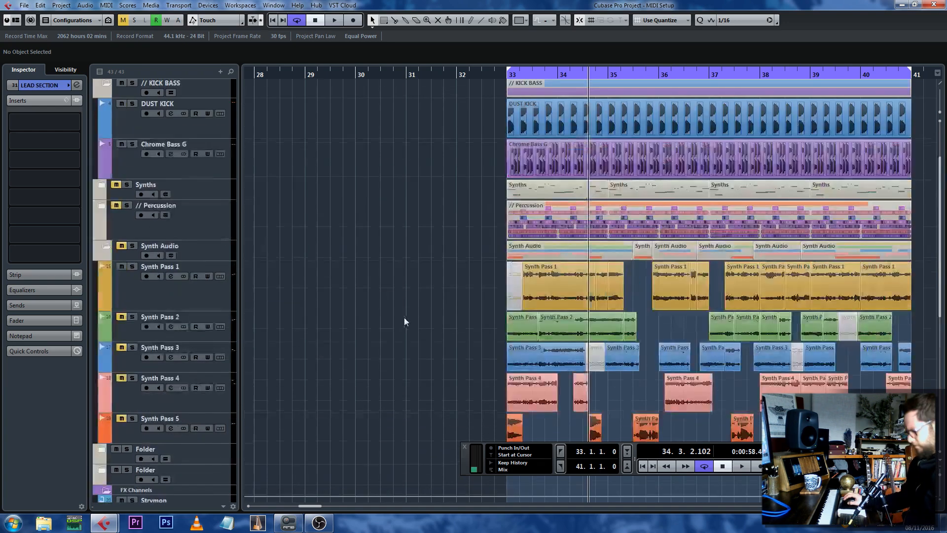
pyautogui.press('h')
pyautogui.scroll(-8, 354, 316)
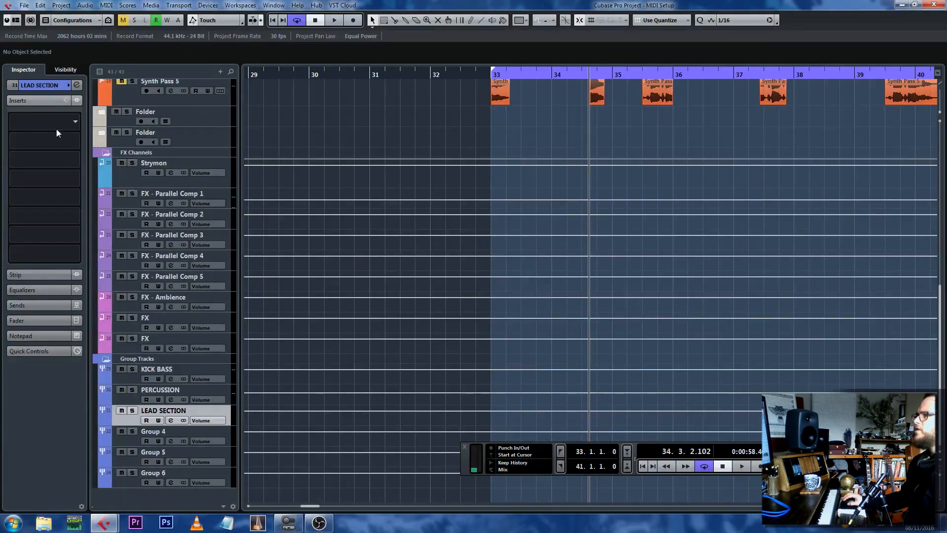
pyautogui.click(48, 87)
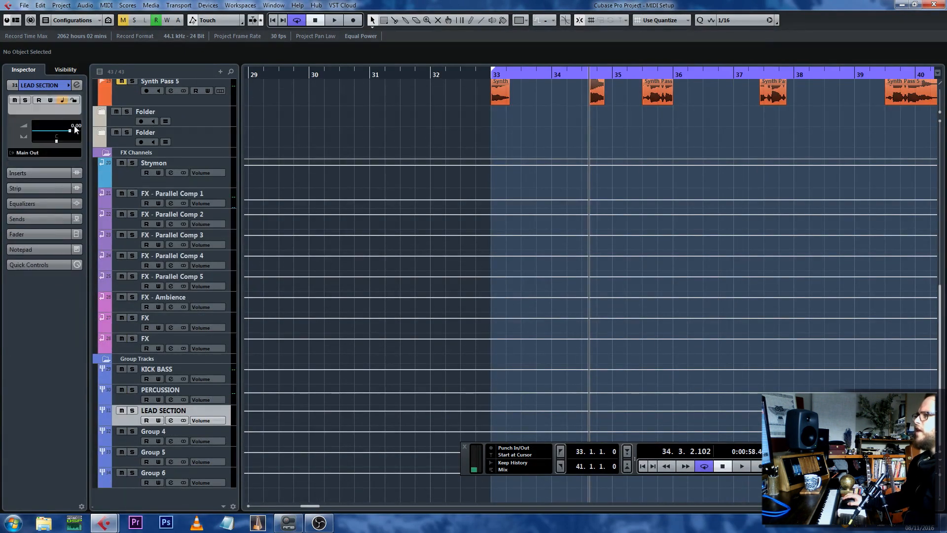
pyautogui.click(50, 173)
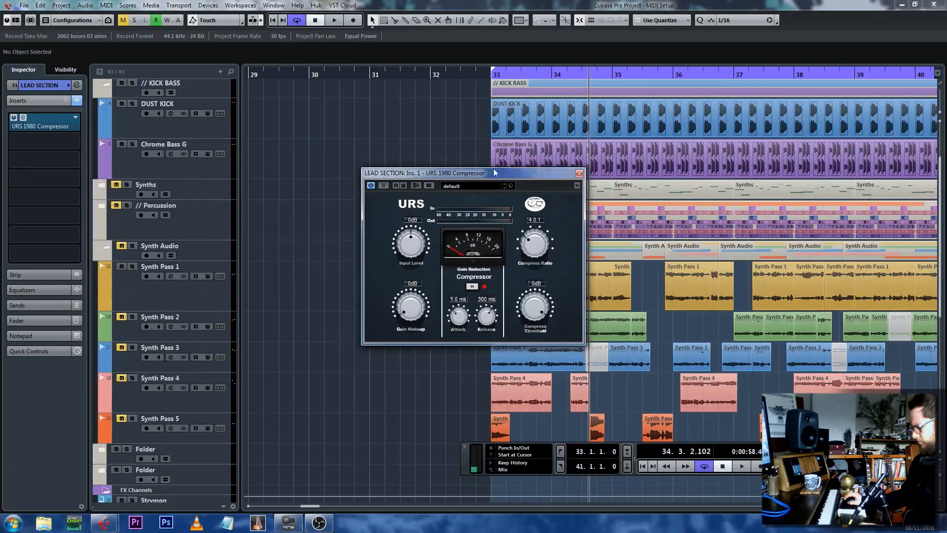
pyautogui.moveTo(495, 173); pyautogui.dragTo(392, 78)
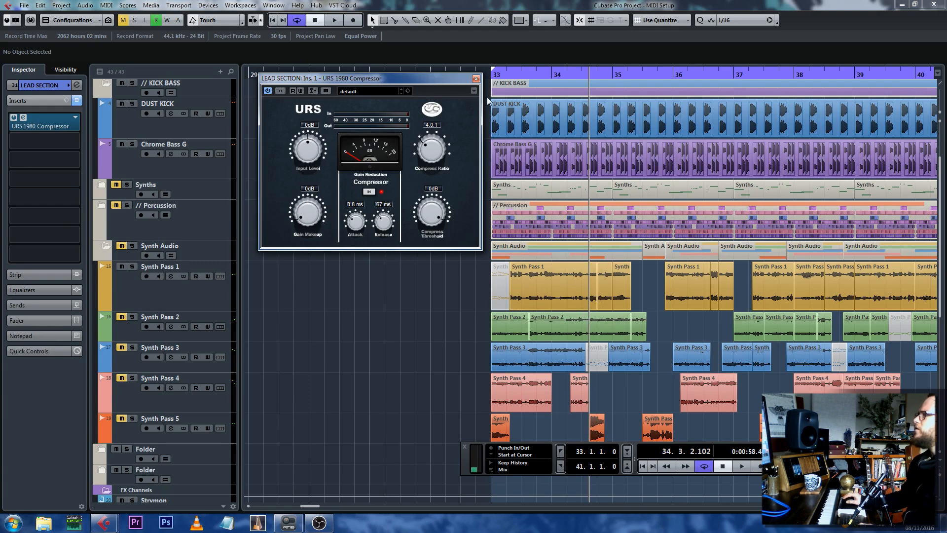
# Play from just before bar 33 and set the compressor's attack to 0.4 ms and its threshold to -16.6.
pyautogui.click(488, 70)
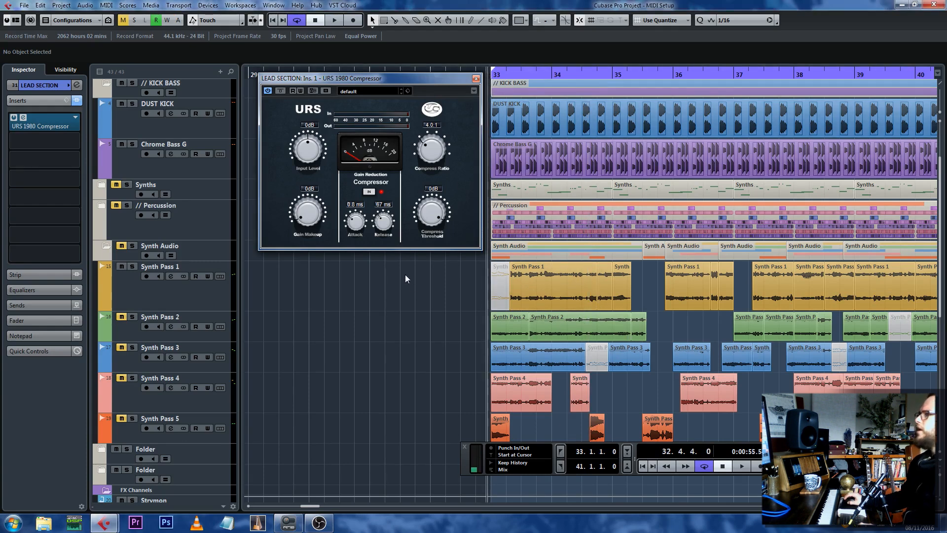
pyautogui.press('space')
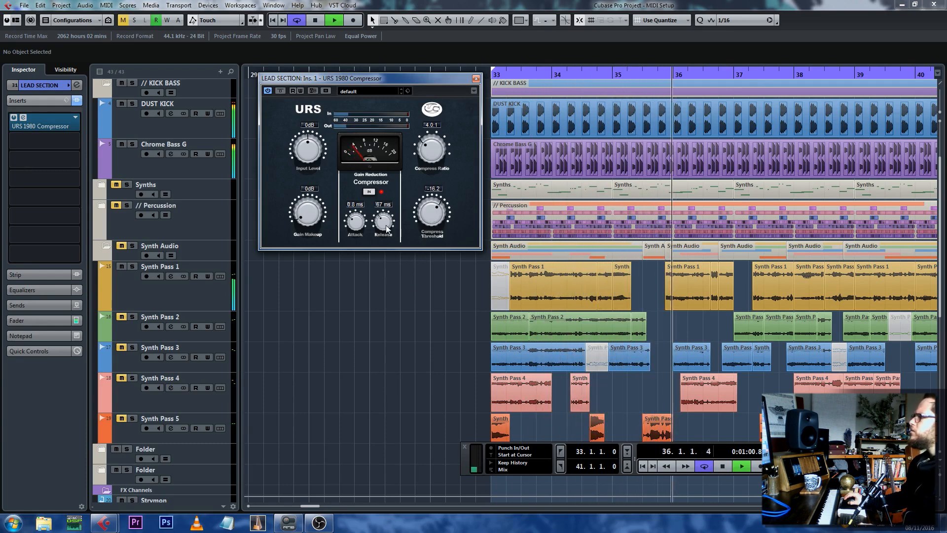
pyautogui.moveTo(357, 228); pyautogui.dragTo(355, 236)
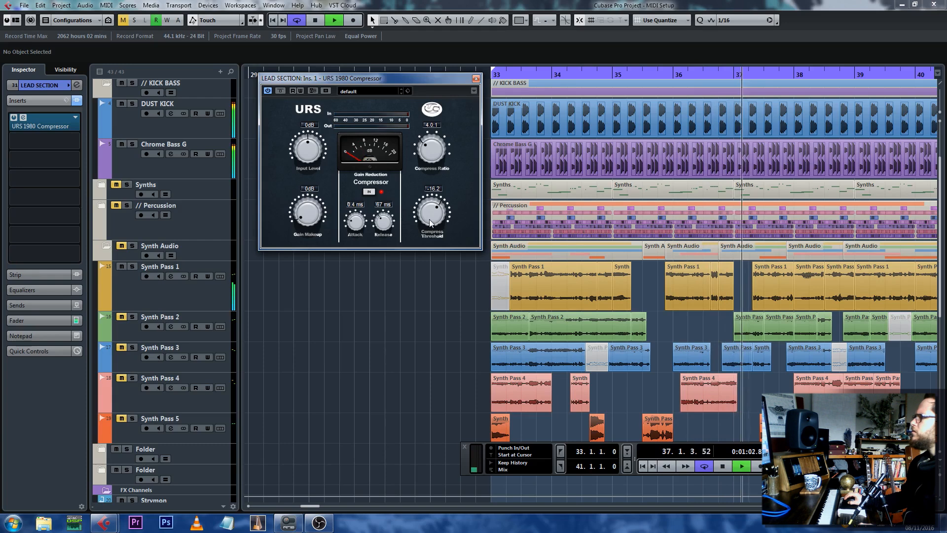
pyautogui.moveTo(432, 220); pyautogui.dragTo(428, 229)
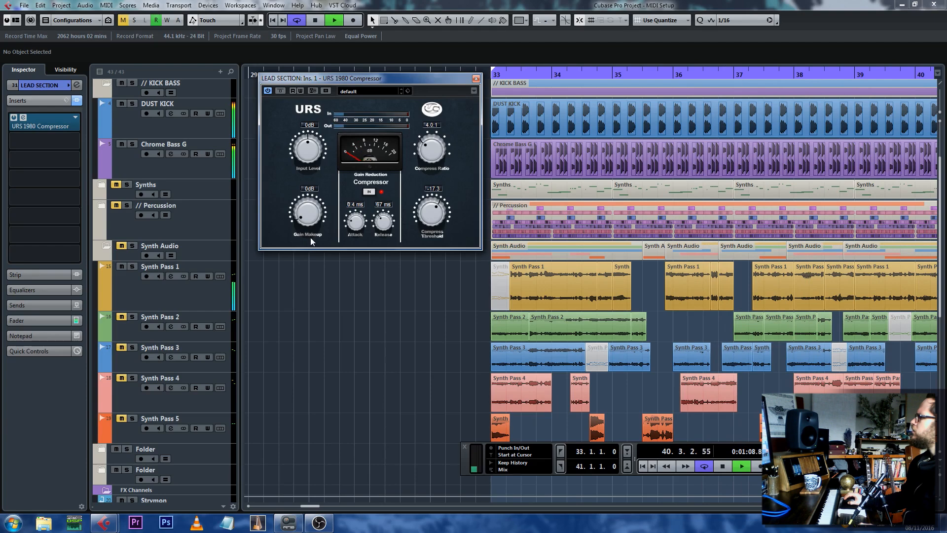
pyautogui.moveTo(433, 217); pyautogui.dragTo(434, 214)
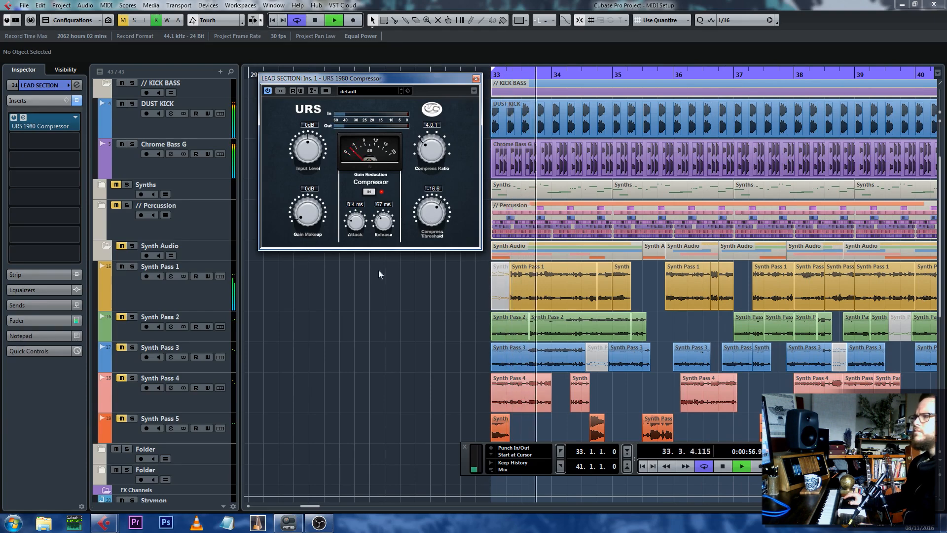
# Lower the LEAD SECTION group's volume to -3.65 while the loop plays.
pyautogui.scroll(-6, 371, 280)
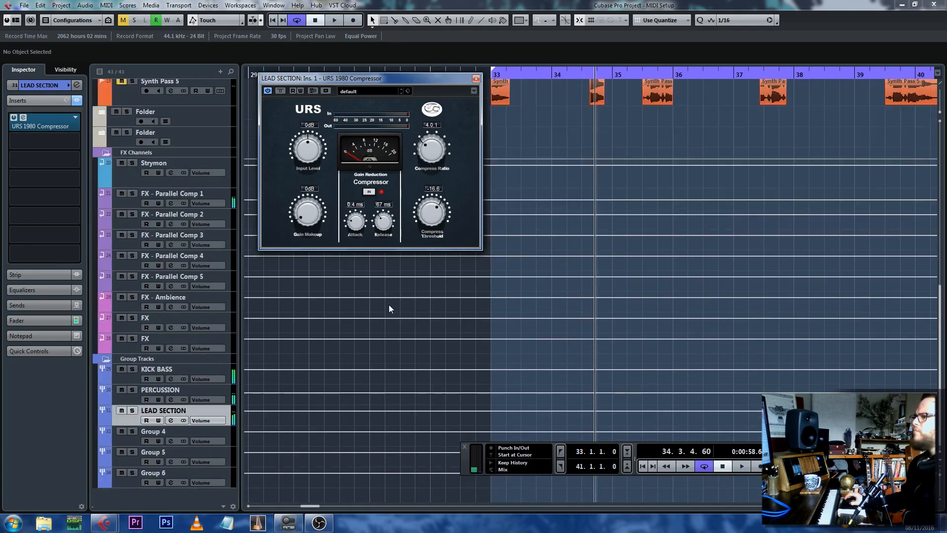
pyautogui.click(55, 86)
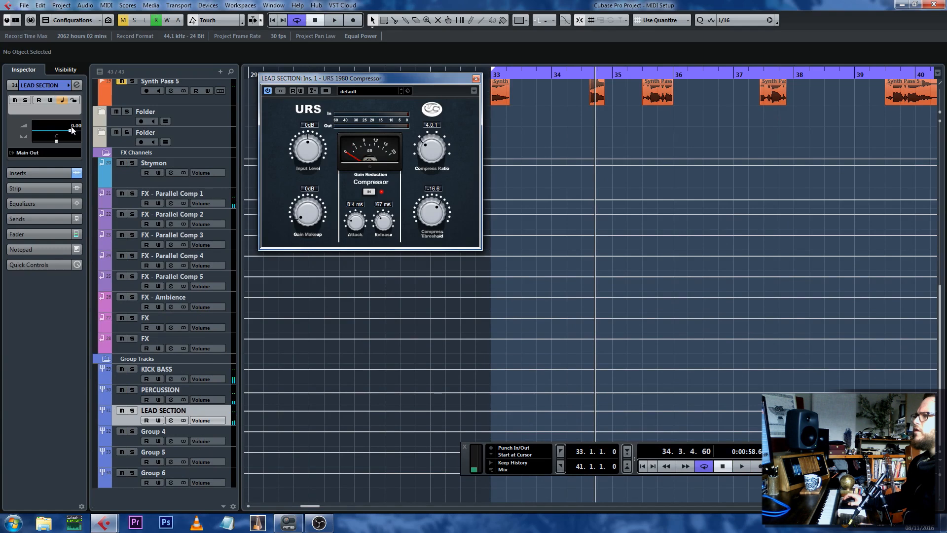
pyautogui.press('space')
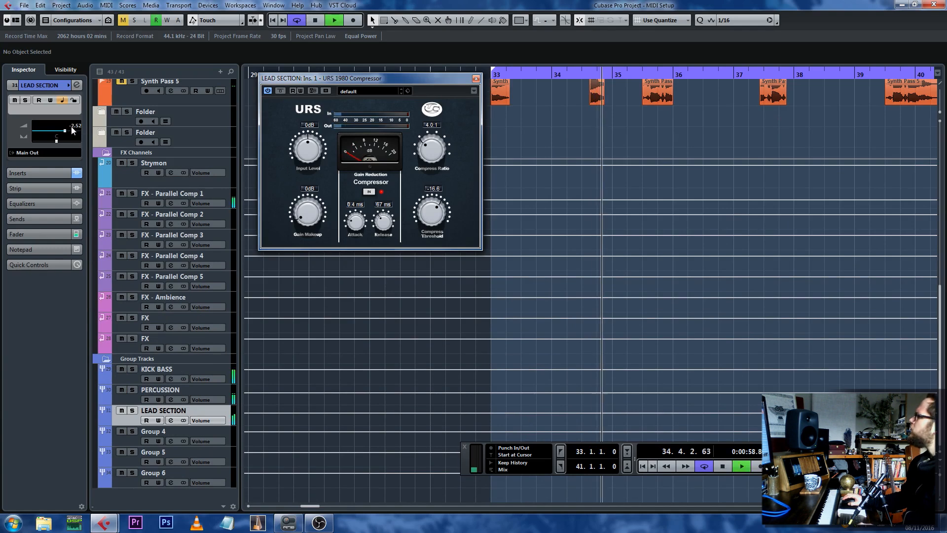
pyautogui.scroll(-3, 72, 130)
pyautogui.scroll(2, 71, 129)
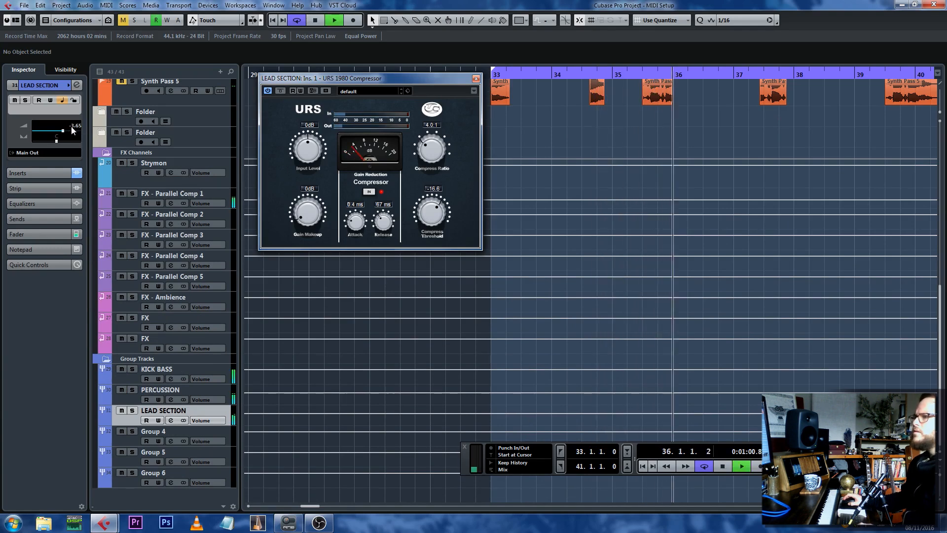
# Raise the LEAD SECTION group's volume to -2.00 and set its compressor's threshold to -13.9 and release to 216 ms.
pyautogui.scroll(1, 72, 130)
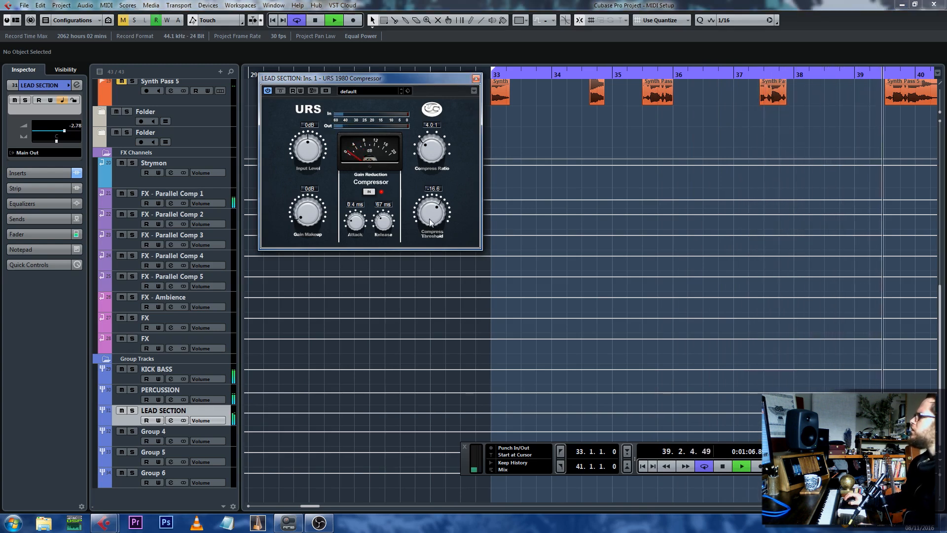
pyautogui.scroll(3, 432, 212)
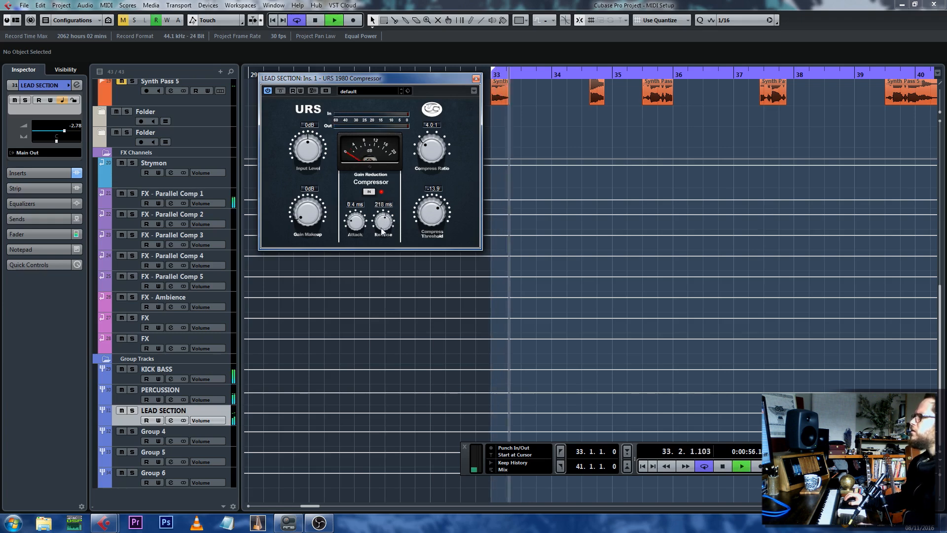
pyautogui.click(476, 79)
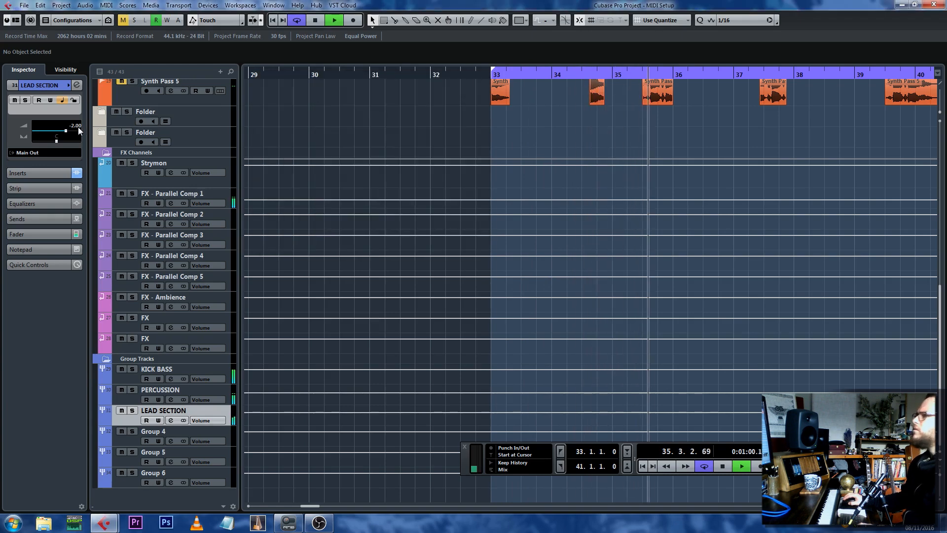
pyautogui.scroll(5, 421, 156)
pyautogui.press('space')
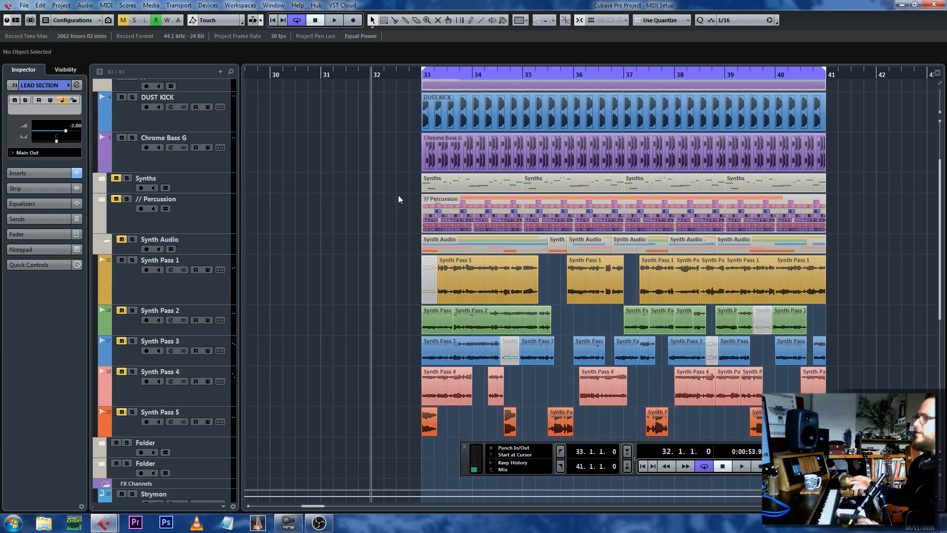
# Split the Synth Pass 1 event that starts at 33.2.2 at 33.4.3 and mute its second part.
pyautogui.press('h')
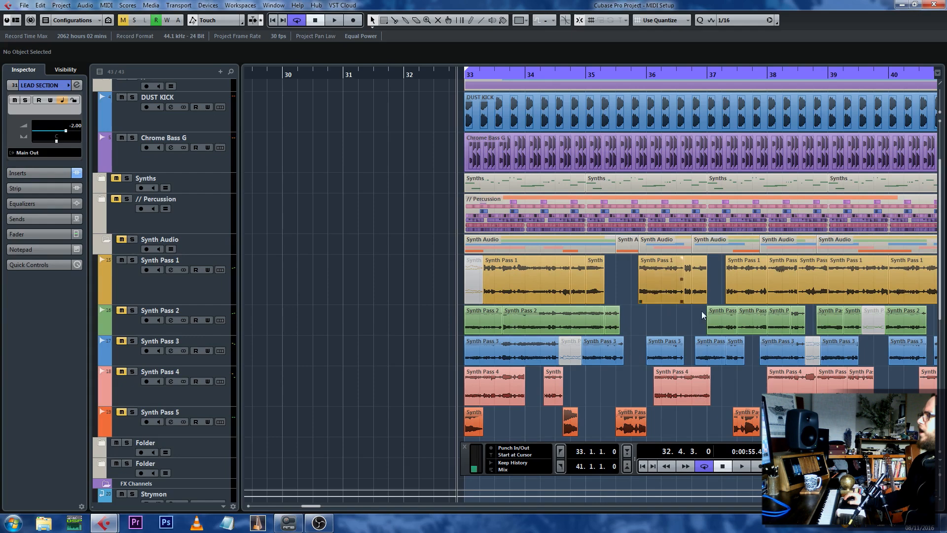
pyautogui.press('g')
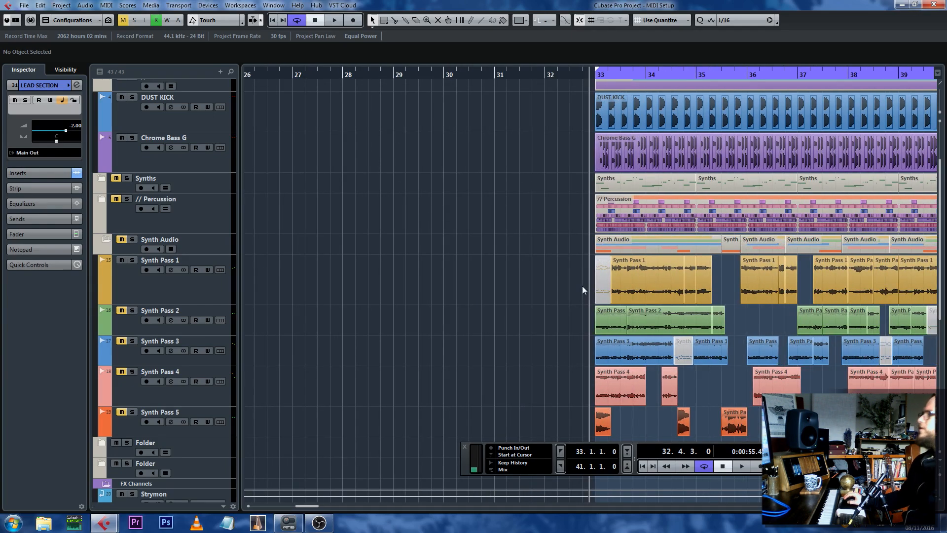
pyautogui.press('h')
pyautogui.press('space')
pyautogui.press('h')
pyautogui.press('h')
pyautogui.press('h')
pyautogui.press('h')
pyautogui.press('h')
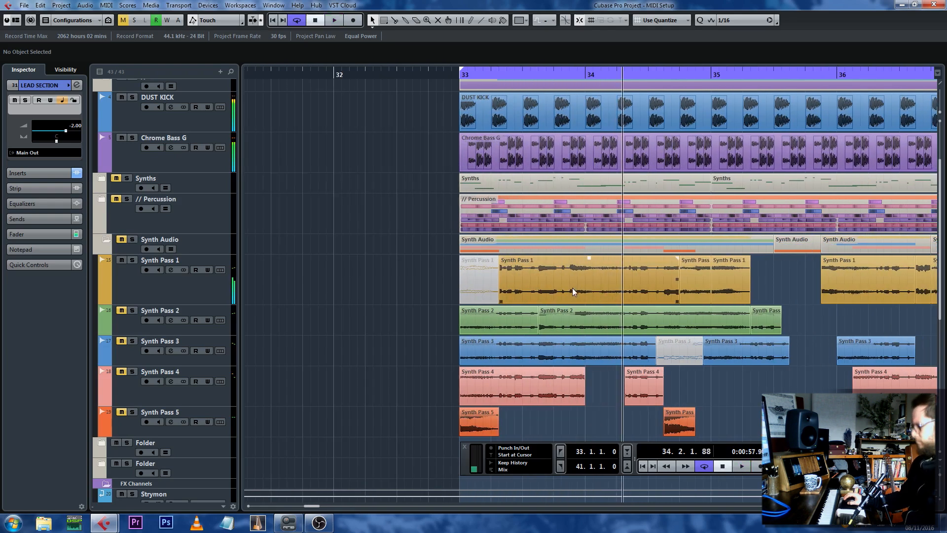
pyautogui.click(572, 288)
pyautogui.press('l')
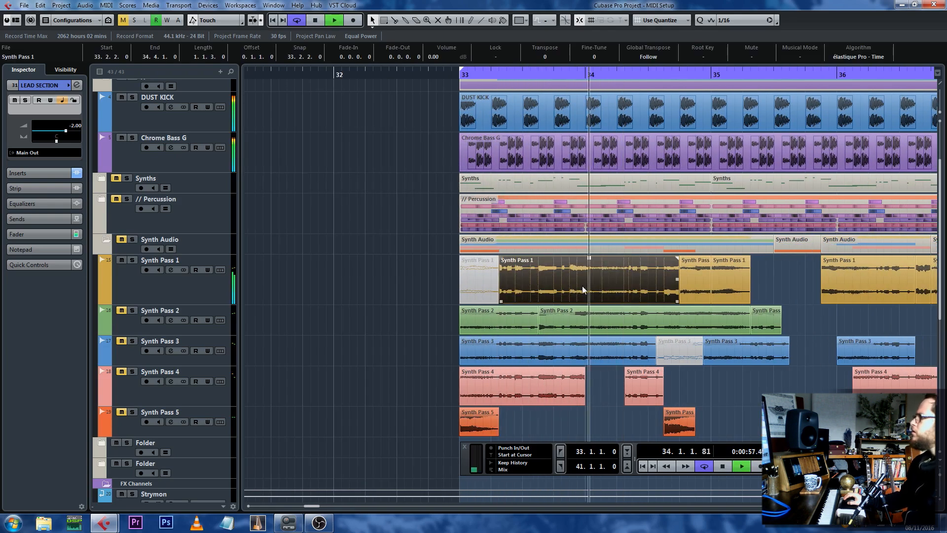
pyautogui.keyDown('alt'); pyautogui.click(570, 288); pyautogui.keyUp('alt')
pyautogui.press('l')
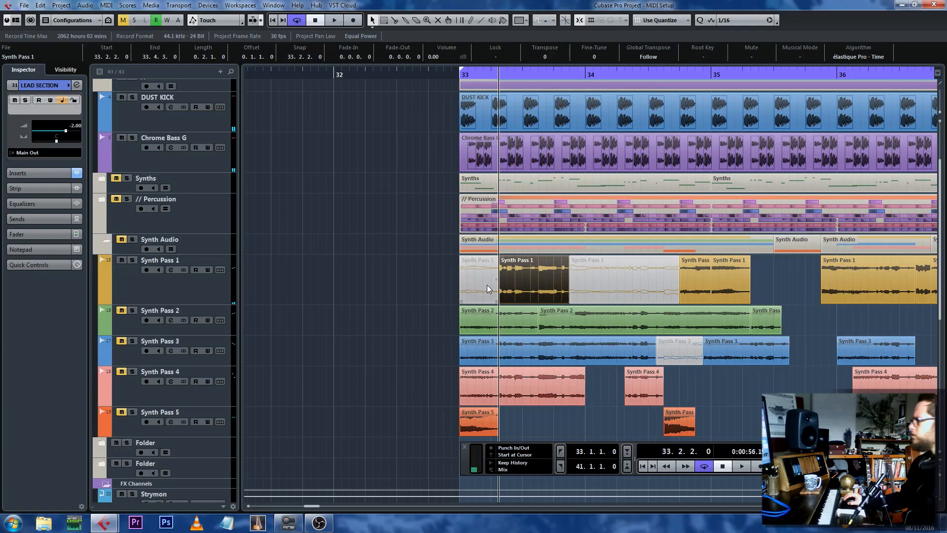
# Play the edited Synth Pass 1 phrase and shorten it to end at 33.4.1.
pyautogui.press('space')
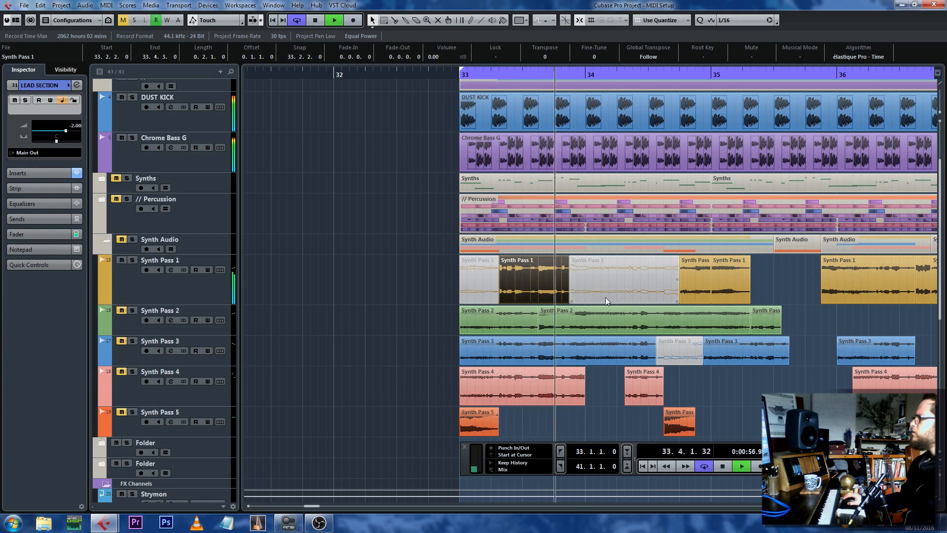
pyautogui.hscroll(2, 602, 299)
pyautogui.press('space')
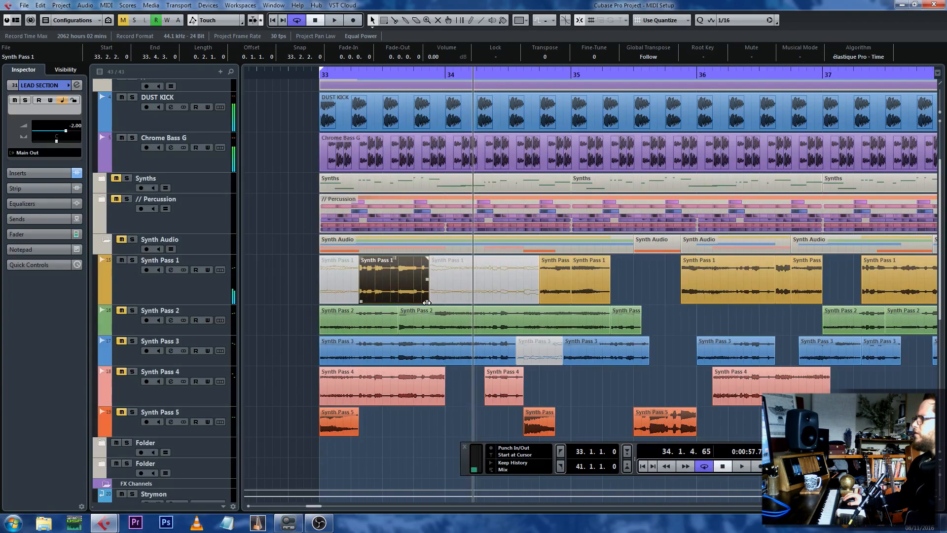
pyautogui.moveTo(426, 303); pyautogui.dragTo(413, 302)
pyautogui.press('space')
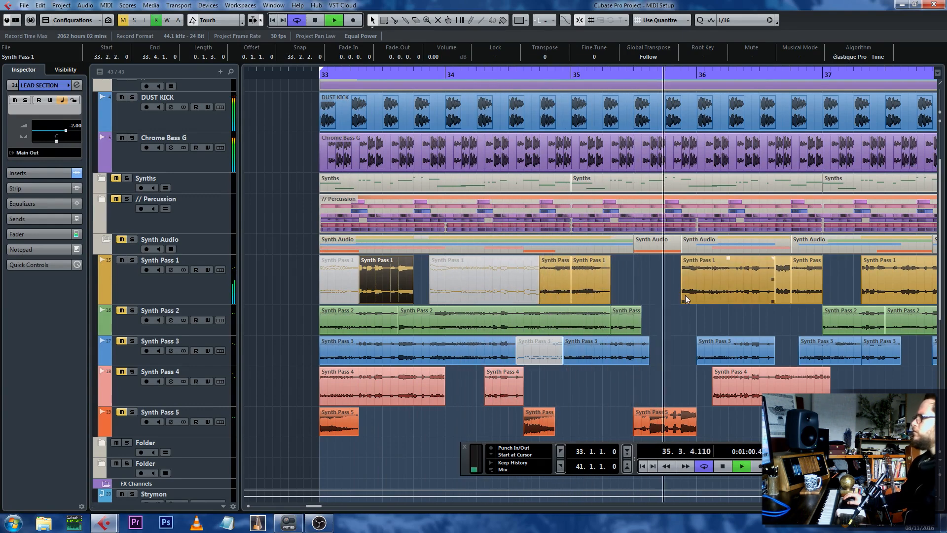
# Stop playback and mute the Synth Pass 1 event that runs from 35.4.3 to 36.3.3.
pyautogui.press('g')
pyautogui.click(606, 294)
pyautogui.press('space')
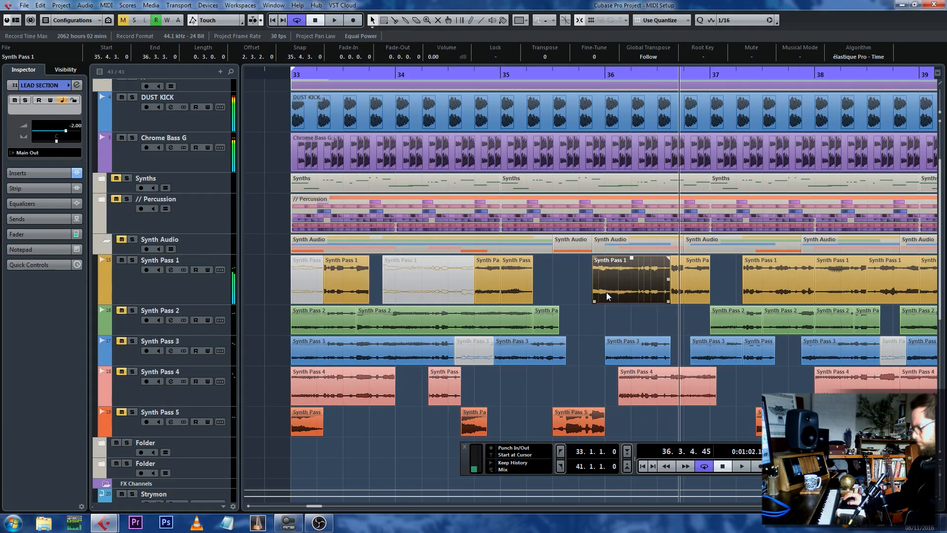
pyautogui.hotkey('shift', 'm')
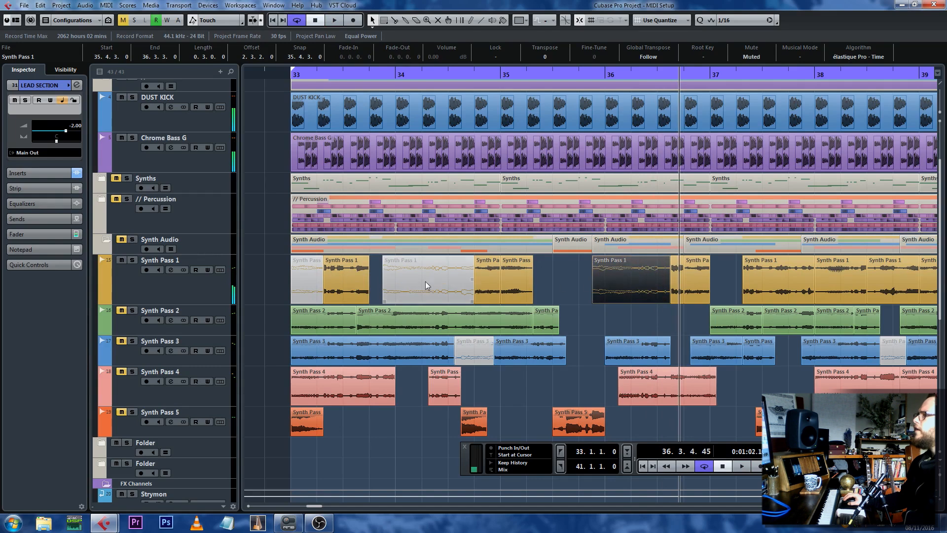
# Duplicate the Synth Pass 1 track and delete all events from the duplicate.
pyautogui.click(337, 284)
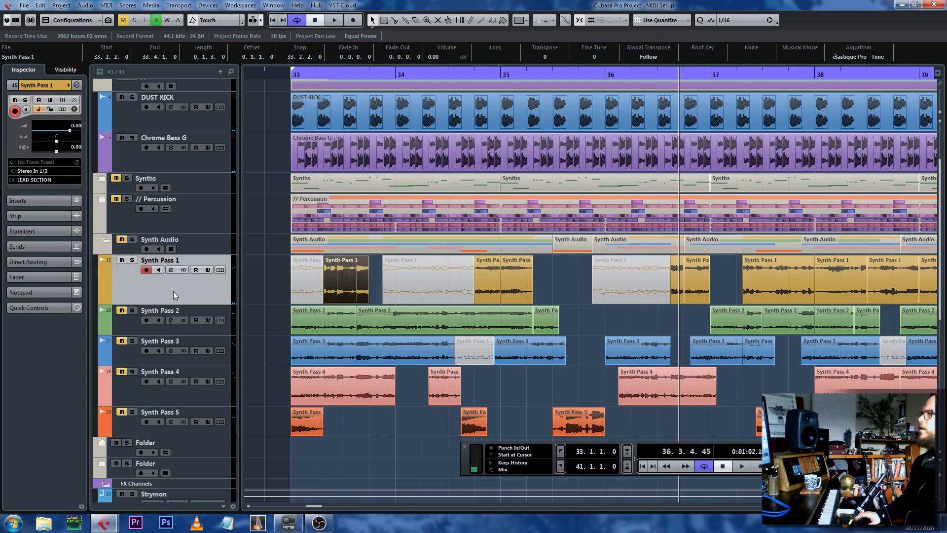
pyautogui.press('t')
pyautogui.click(668, 266)
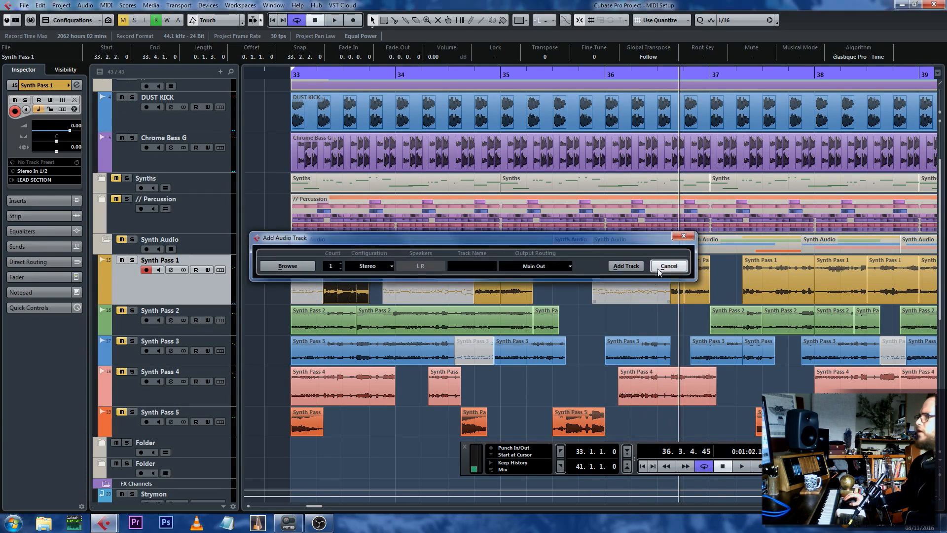
pyautogui.rightClick(205, 286)
pyautogui.click(244, 60)
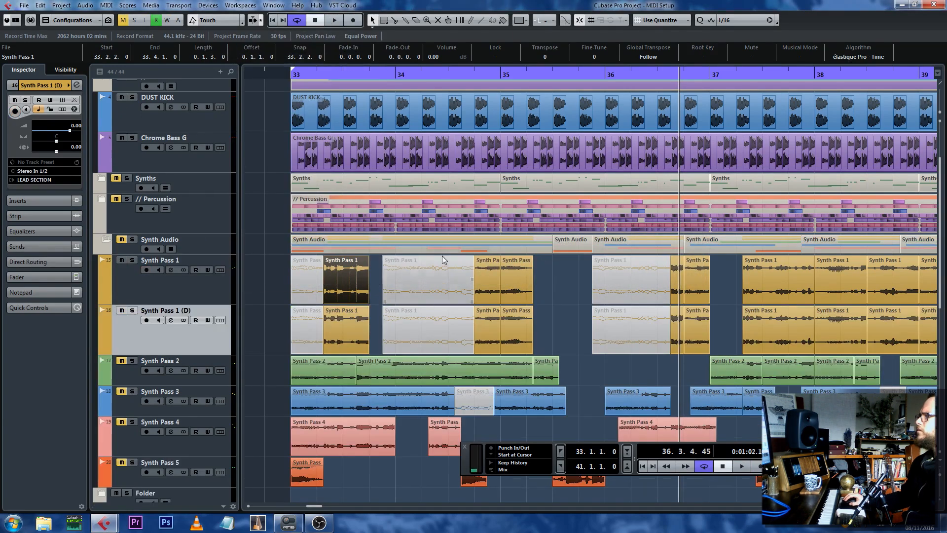
pyautogui.rightClick(172, 333)
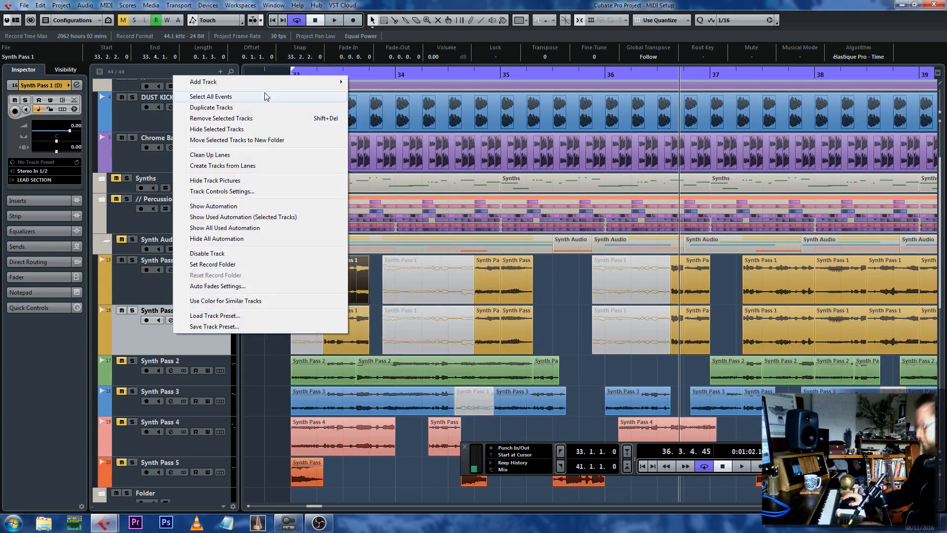
pyautogui.click(264, 93)
pyautogui.press('Delete')
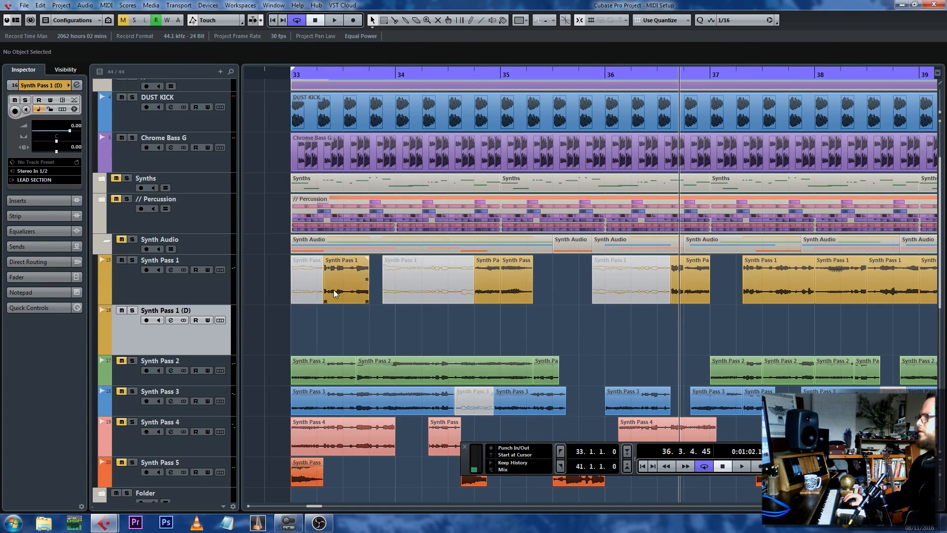
# Move the 33.2.2 phrase with a muted lead-in piece onto Synth Pass 1 (D) and copy the pair to bars 35, 37 and 39.
pyautogui.moveTo(334, 293); pyautogui.dragTo(323, 349)
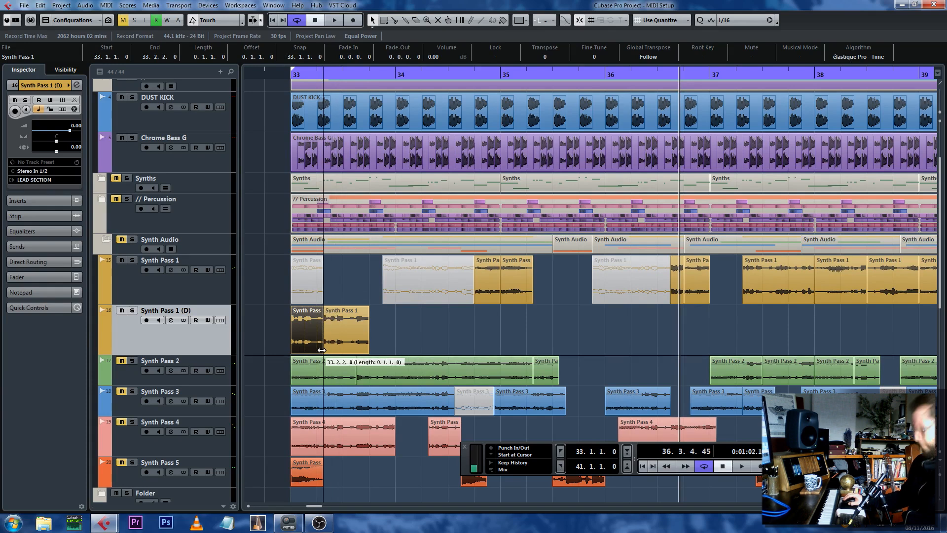
pyautogui.moveTo(251, 338); pyautogui.dragTo(520, 334)
pyautogui.moveTo(621, 329); pyautogui.dragTo(727, 330)
pyautogui.press('g')
pyautogui.press('g')
pyautogui.press('g')
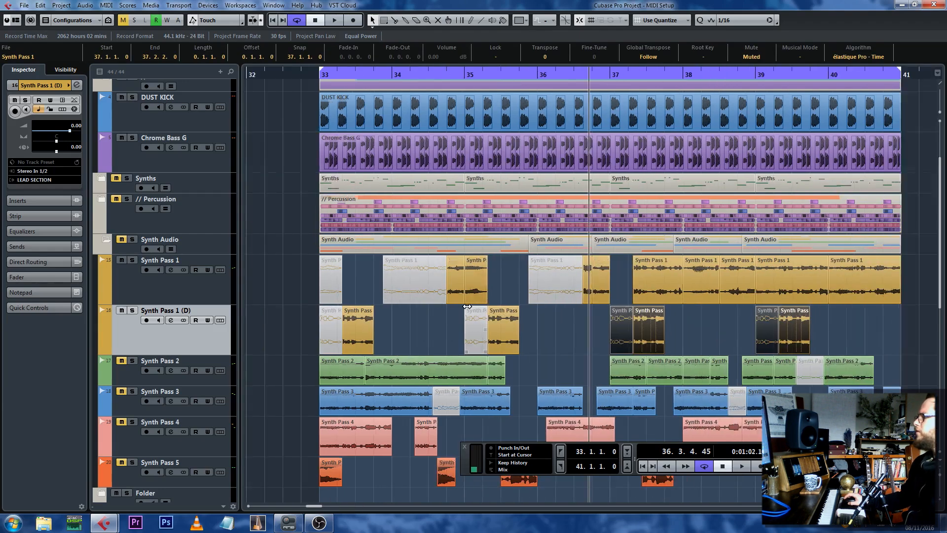
pyautogui.press('h')
pyautogui.click(557, 312)
# Play from bar 33 and mute all Synth Pass 1 events from 37.2.2 to the end of the loop.
pyautogui.click(331, 316)
pyautogui.press('l')
pyautogui.press('space')
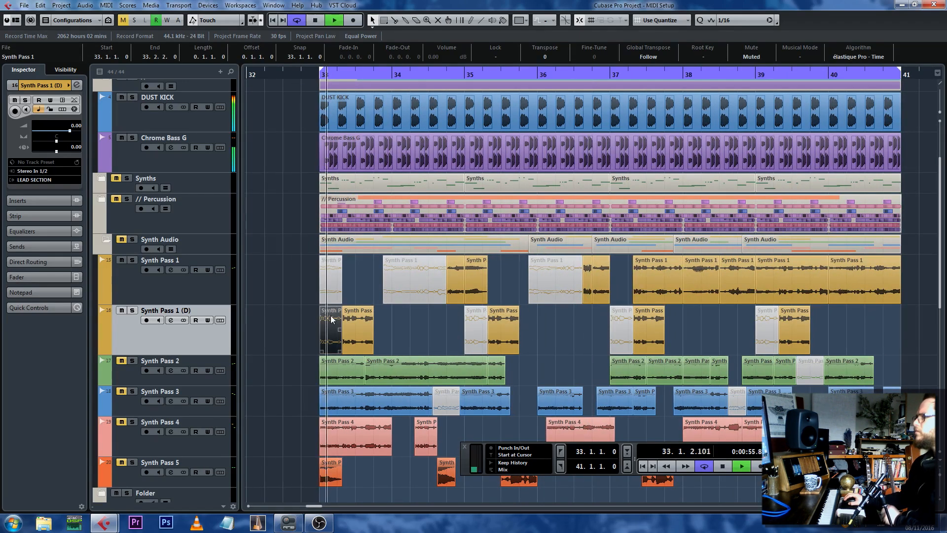
pyautogui.click(419, 320)
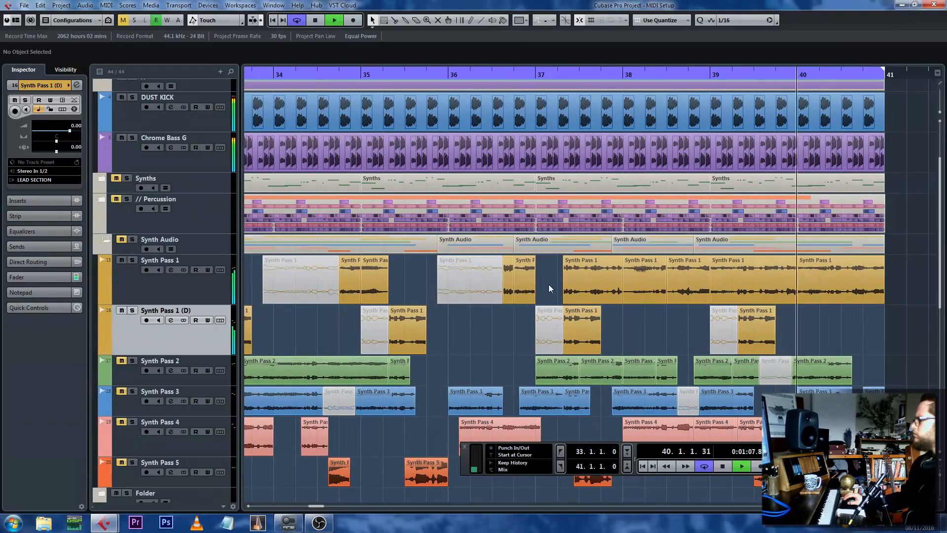
pyautogui.moveTo(546, 284); pyautogui.dragTo(864, 289)
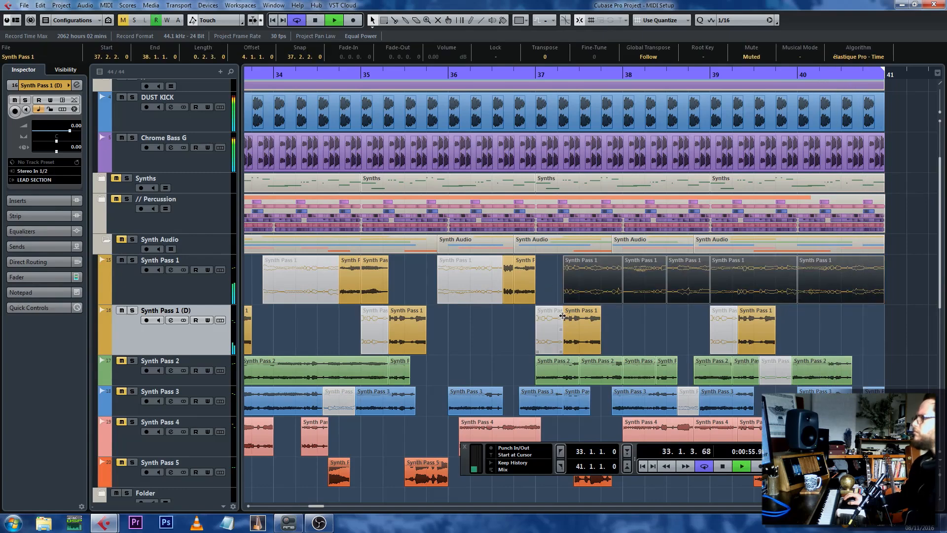
pyautogui.press('g')
pyautogui.click(357, 332)
# Audition Synth Pass 1 from about 38.3 and unmute its audio from 38.3.1 to about 39.2.2.
pyautogui.press('h')
pyautogui.press('g')
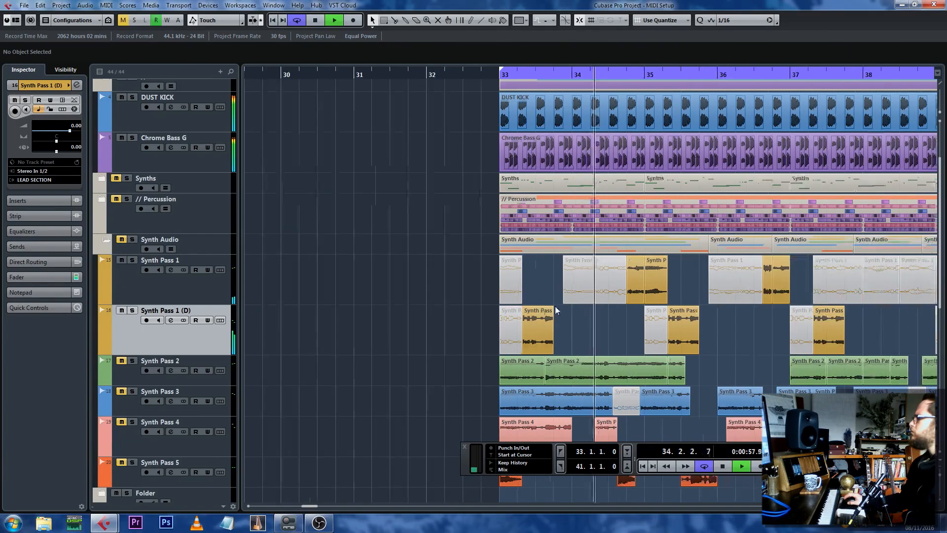
pyautogui.press('g')
pyautogui.press('h')
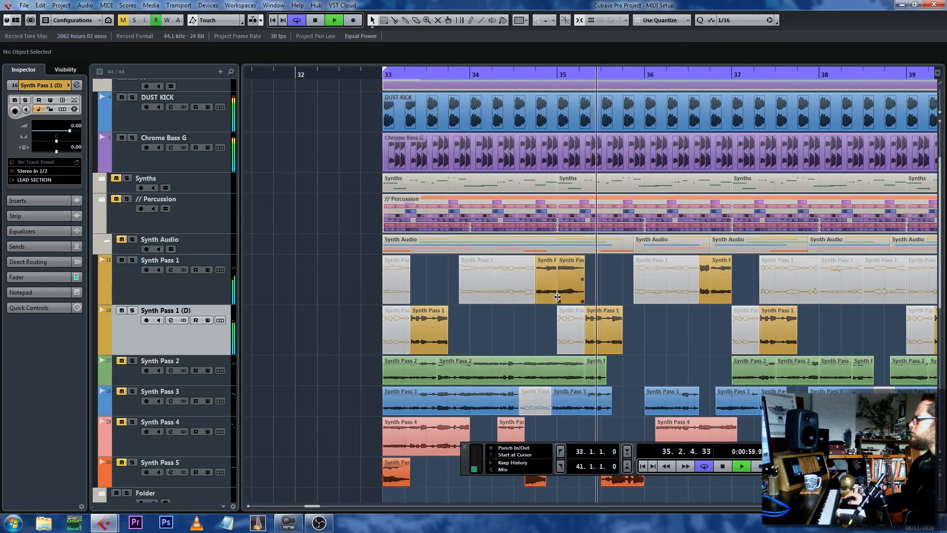
pyautogui.press('g')
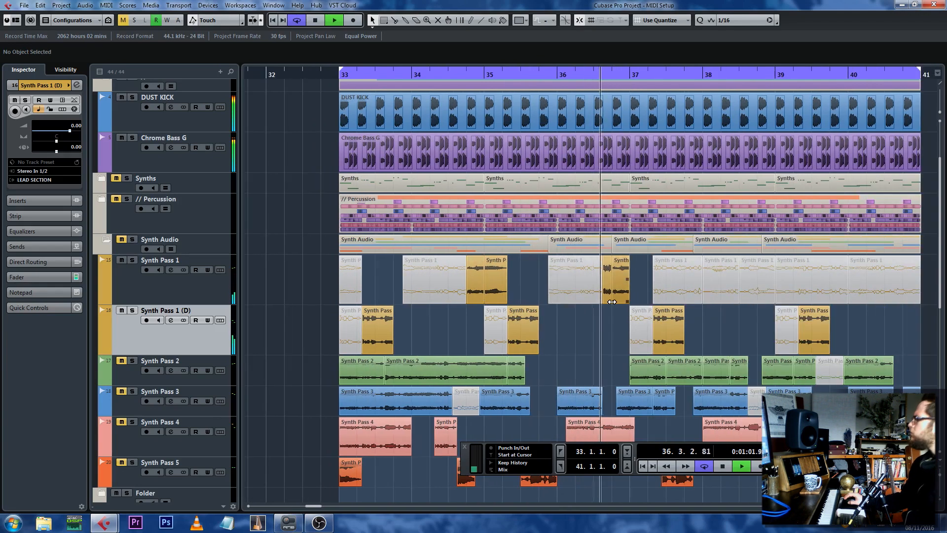
pyautogui.press('space')
pyautogui.press('g')
pyautogui.press('g')
pyautogui.press('g')
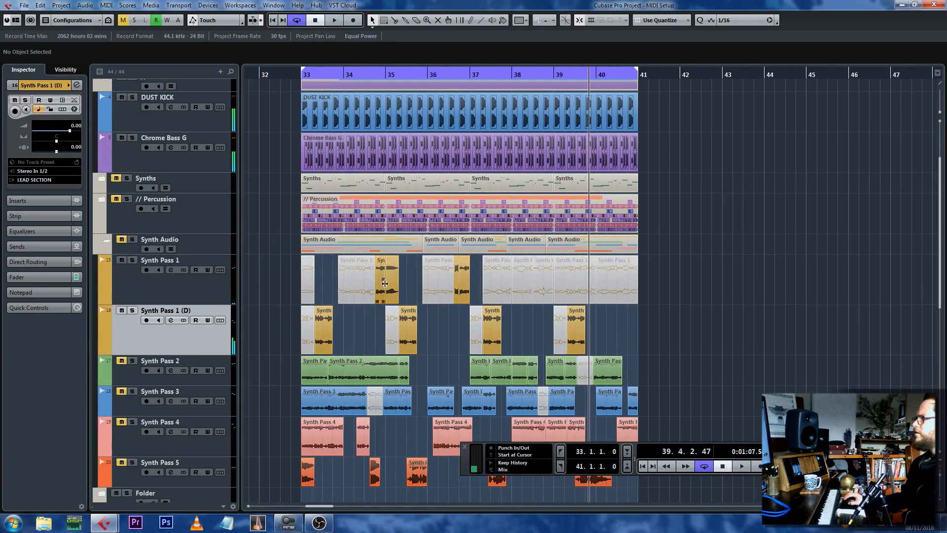
pyautogui.press('h')
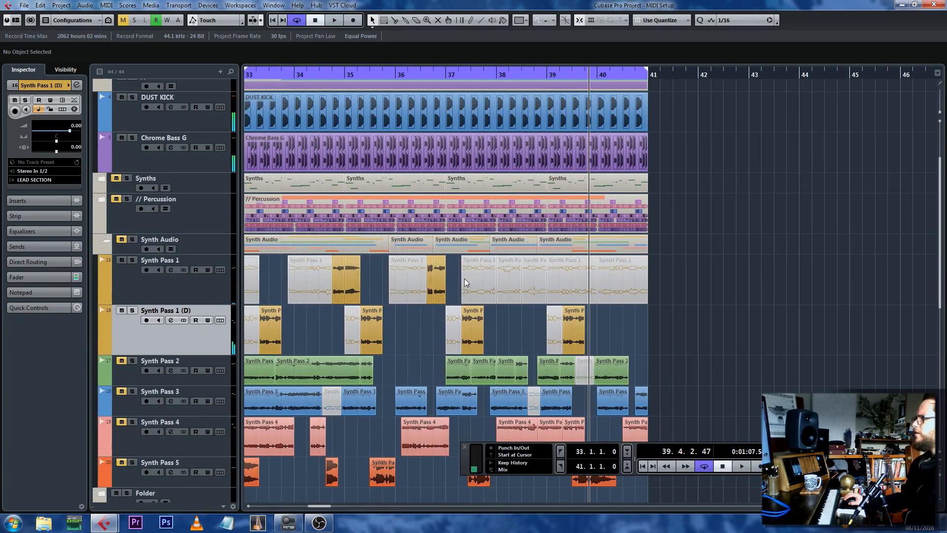
pyautogui.click(512, 74)
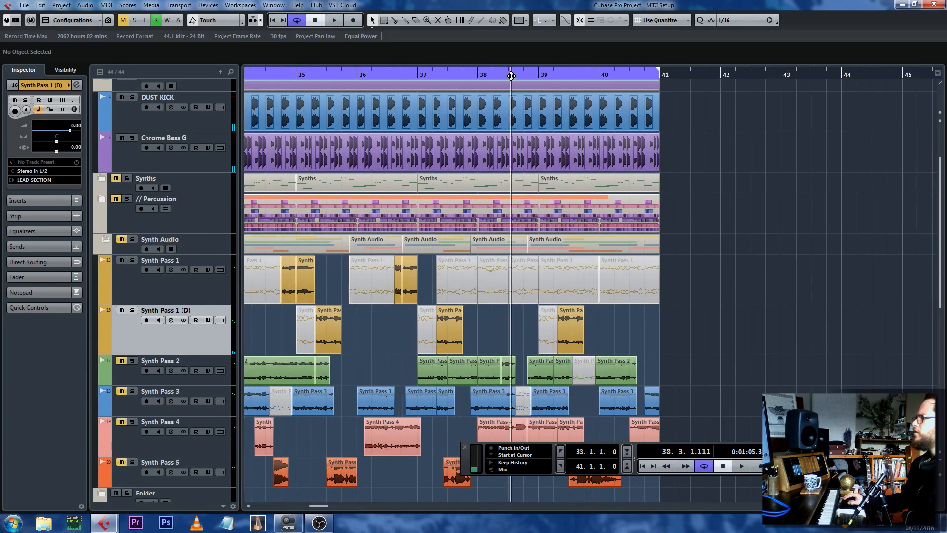
pyautogui.press('space')
pyautogui.click(523, 289)
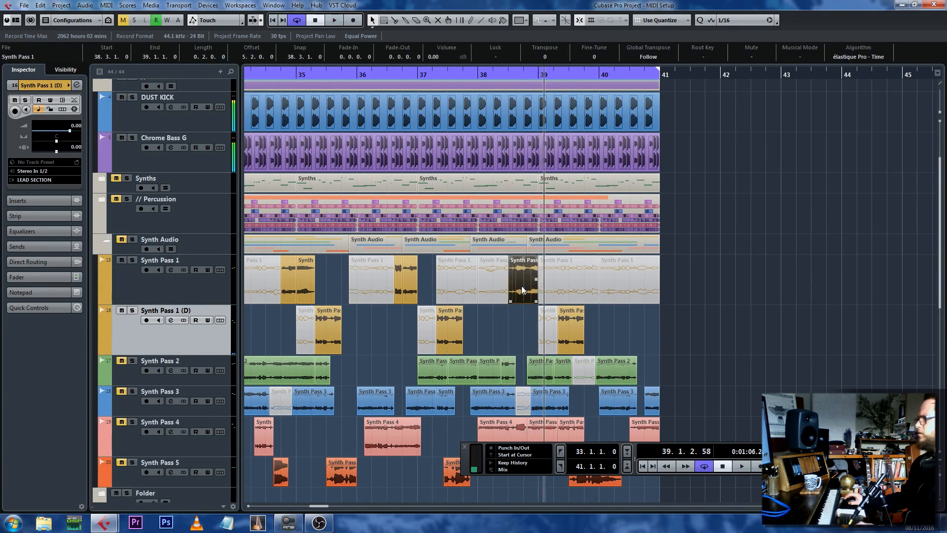
pyautogui.press('space')
pyautogui.press('space')
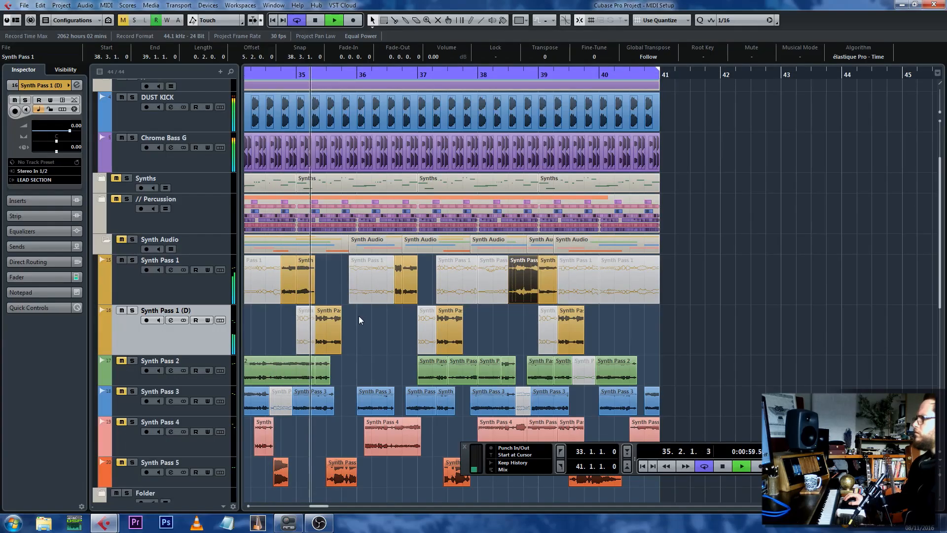
# Unmute the Synth Pass 4 and Synth Pass 5 tracks and play from the first Synth Pass 4 event at bar 33.
pyautogui.click(359, 316)
pyautogui.click(372, 286)
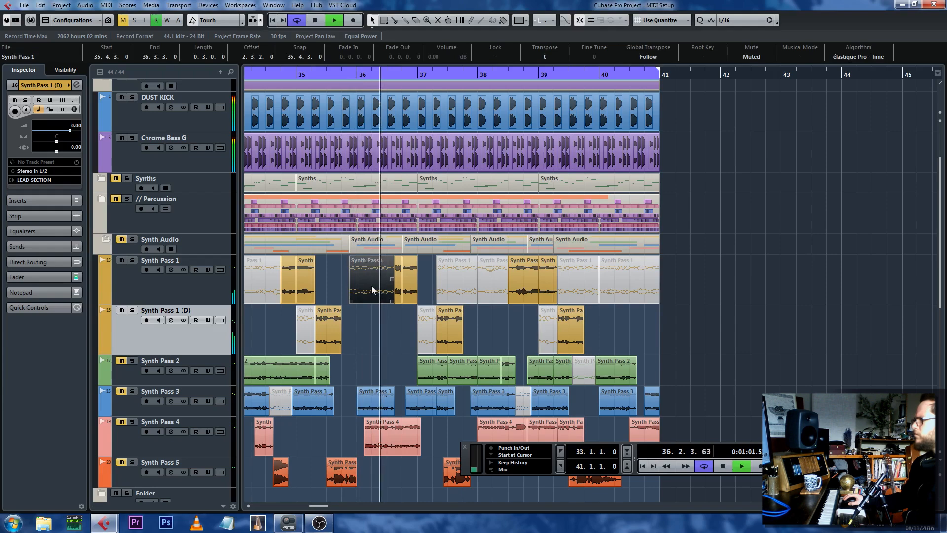
pyautogui.click(396, 315)
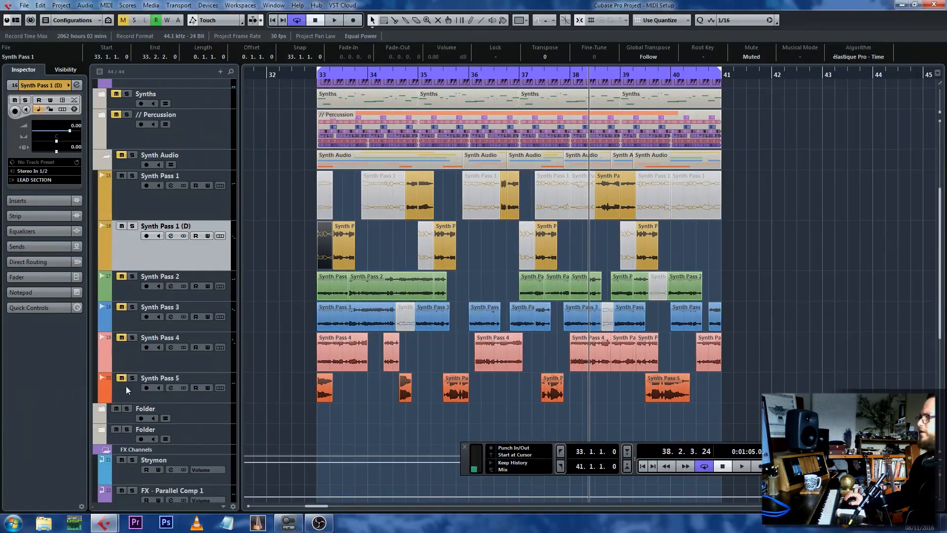
pyautogui.click(127, 359)
pyautogui.click(343, 355)
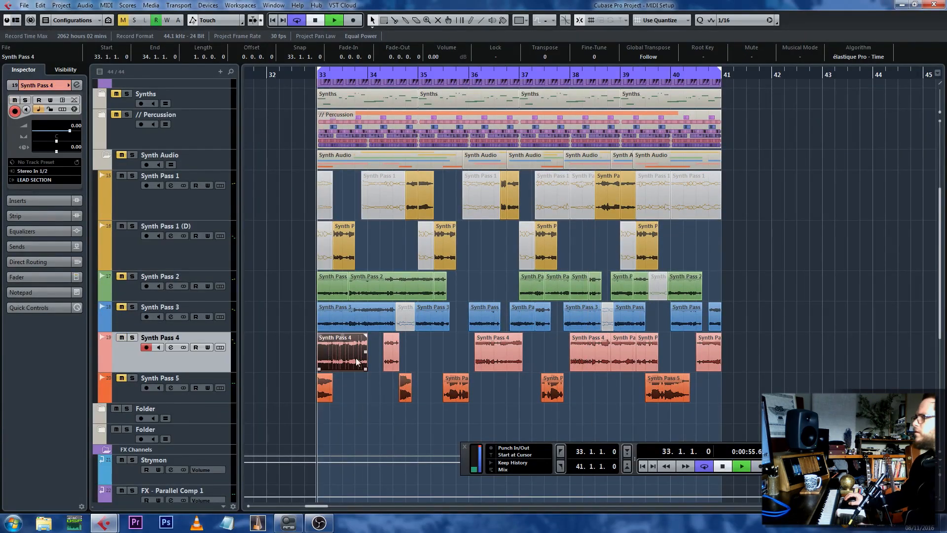
# Audition Synth Pass 4 from bar 33 past its 36.1.3 event and mute the Synth Pass 4 track.
pyautogui.press('space')
pyautogui.click(496, 363)
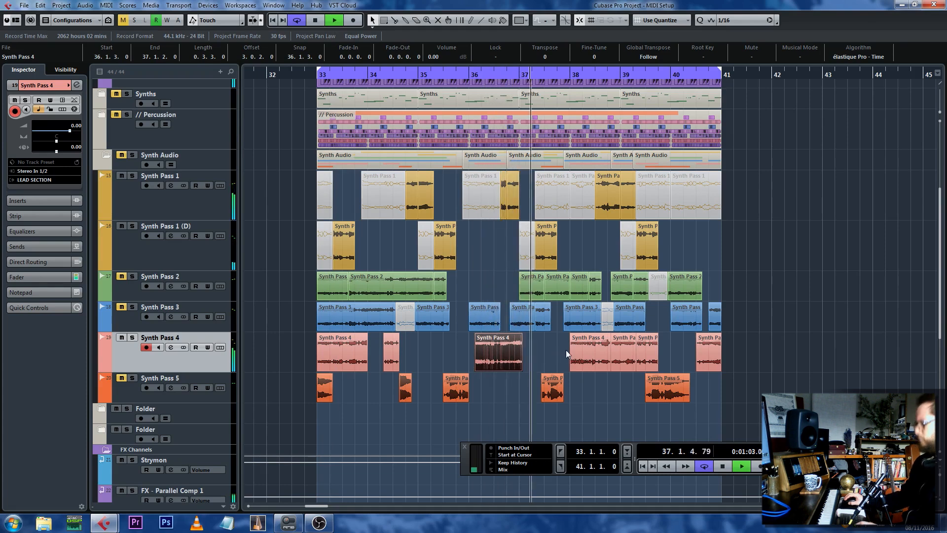
pyautogui.click(122, 338)
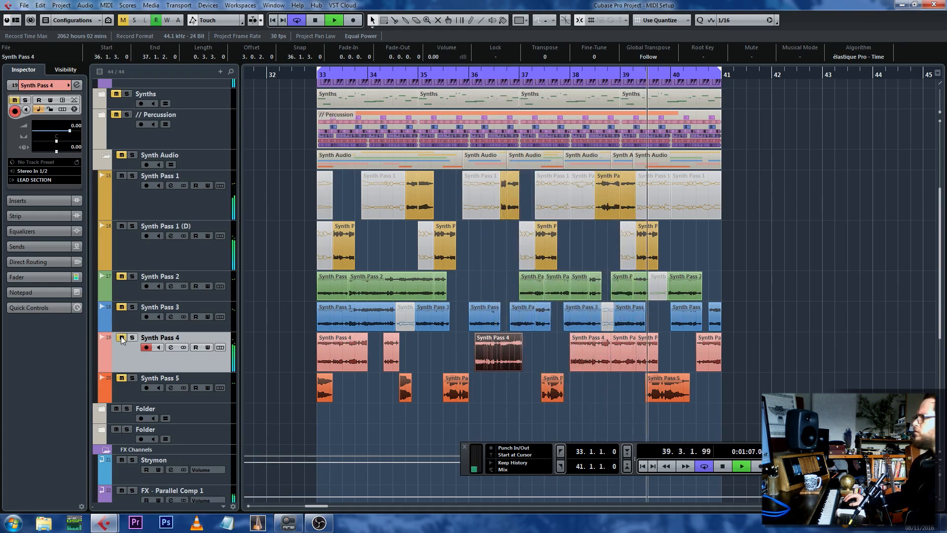
pyautogui.press('space')
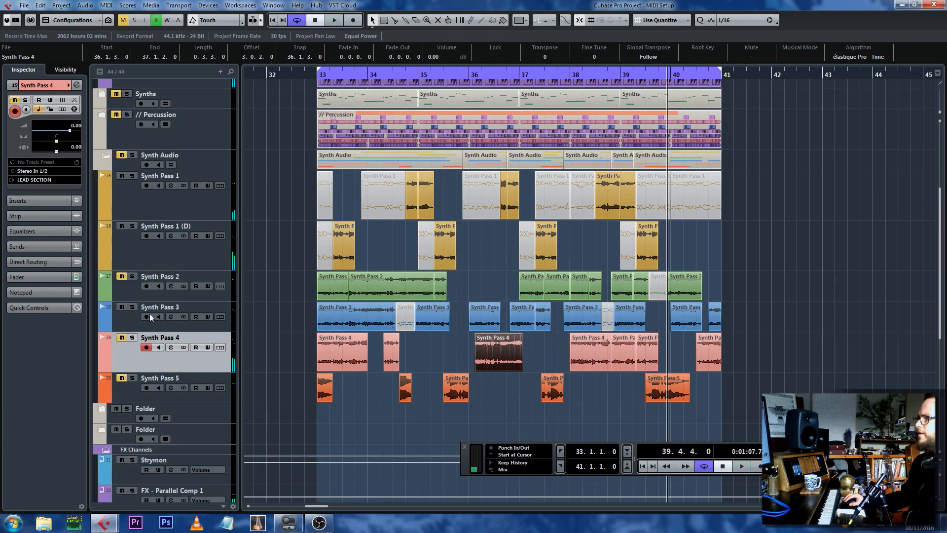
# Play from the first Synth Pass 2 event at bar 33 and cut the Synth Pass 2 audio at 33.4.1.
pyautogui.click(332, 290)
pyautogui.press('l')
pyautogui.press('space')
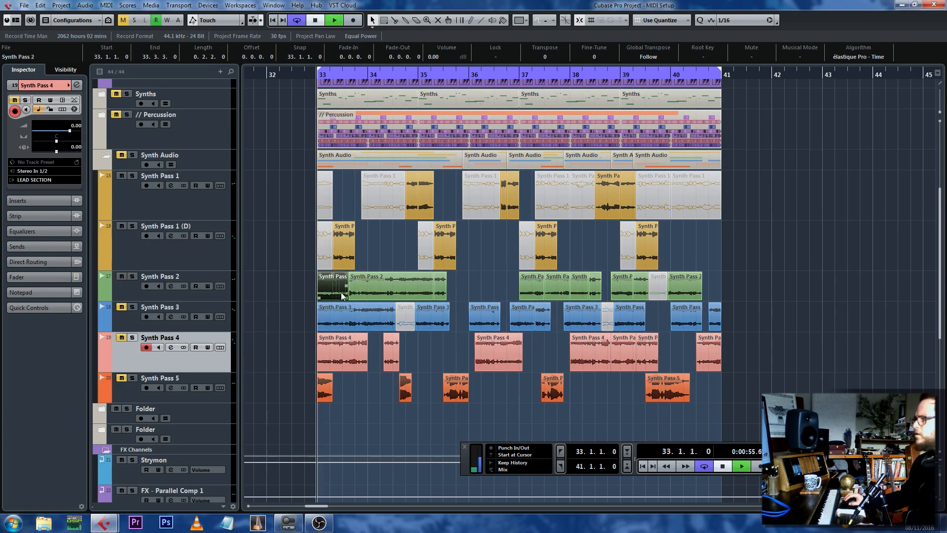
pyautogui.press('space')
pyautogui.press('space')
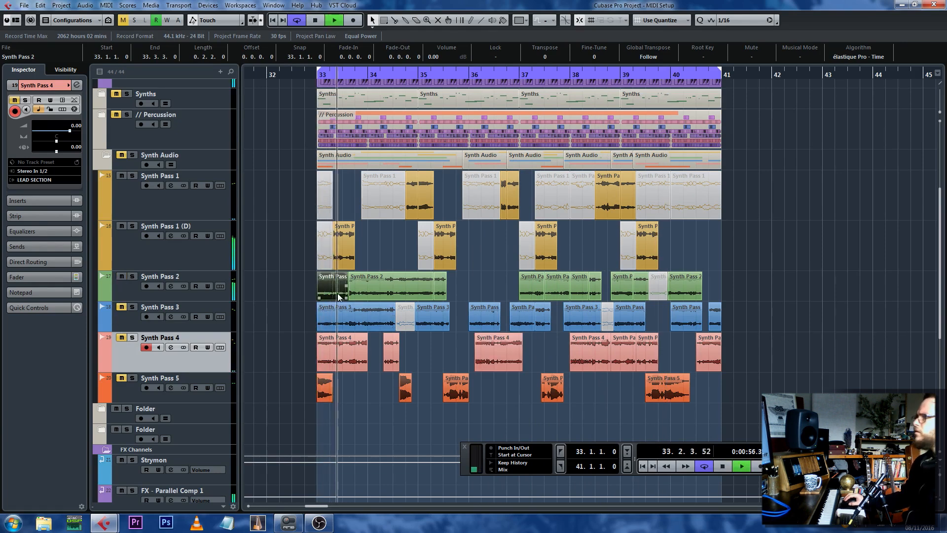
pyautogui.moveTo(347, 291); pyautogui.dragTo(355, 289)
pyautogui.press('space')
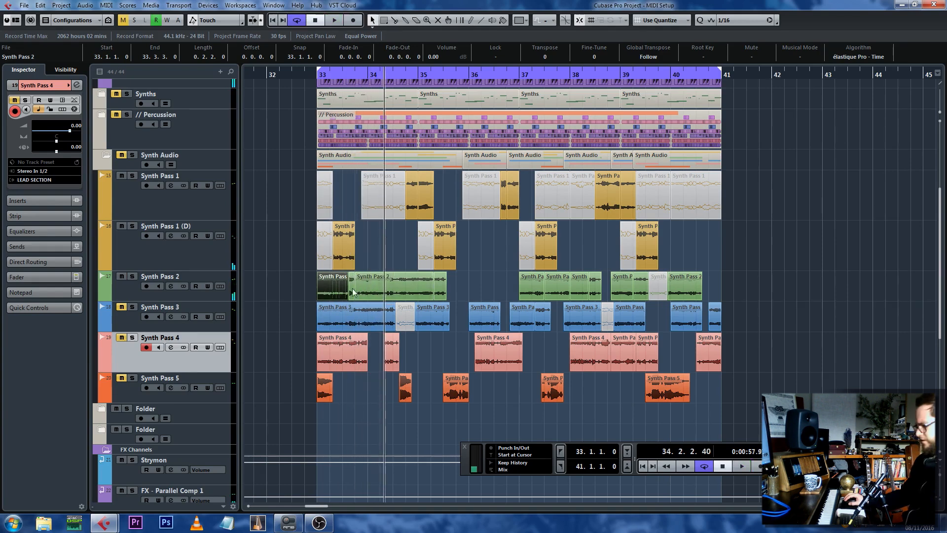
pyautogui.press('space')
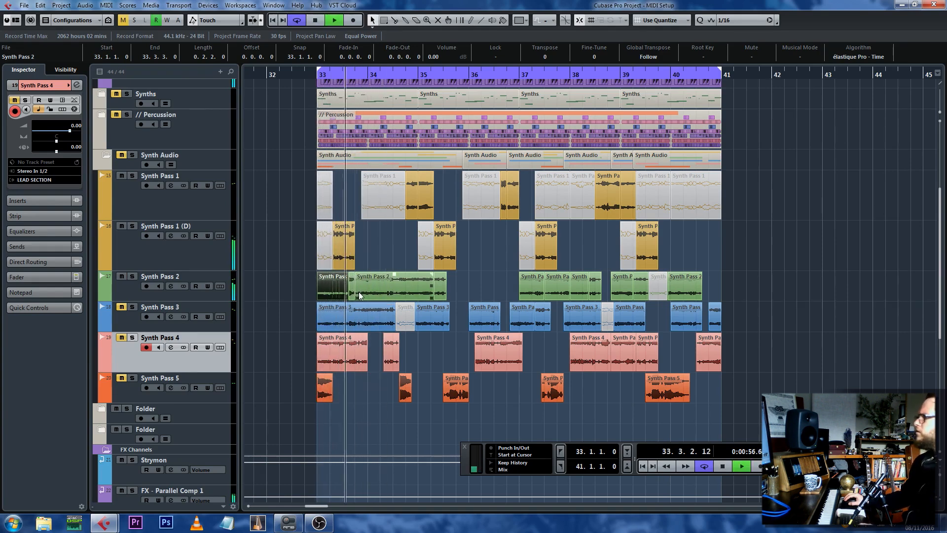
# Mute the Synth Pass 2 event from 33.4.1 to 35.2.2 while the loop plays.
pyautogui.click(366, 291)
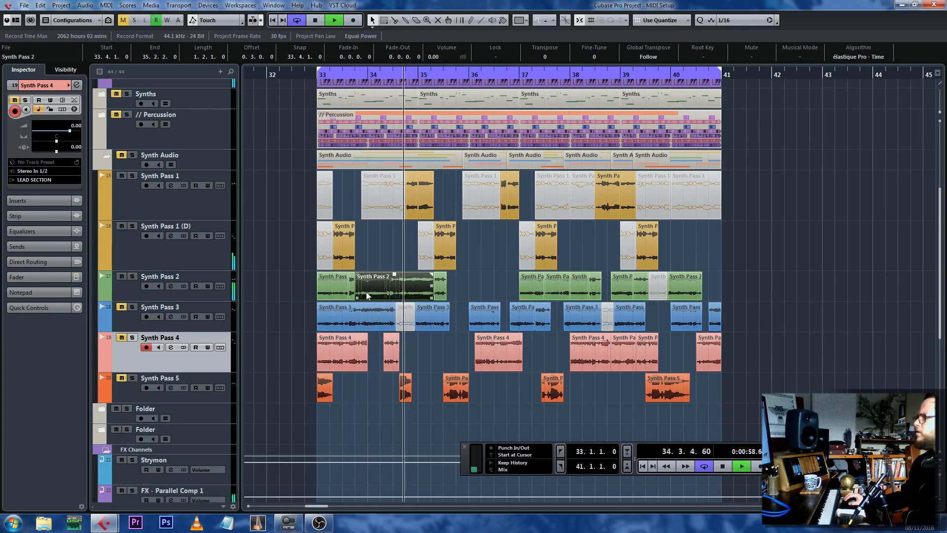
pyautogui.hotkey('shift', 'm')
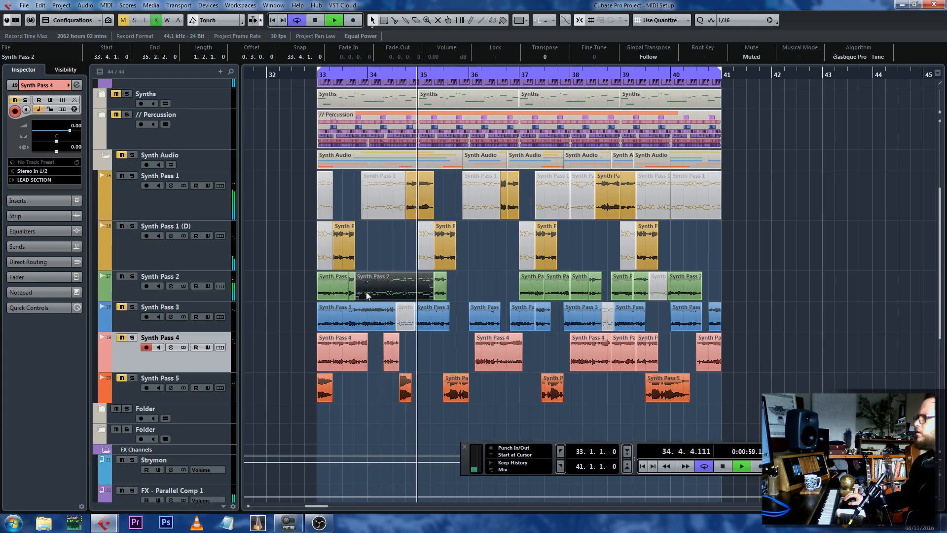
pyautogui.click(329, 290)
pyautogui.click(425, 292)
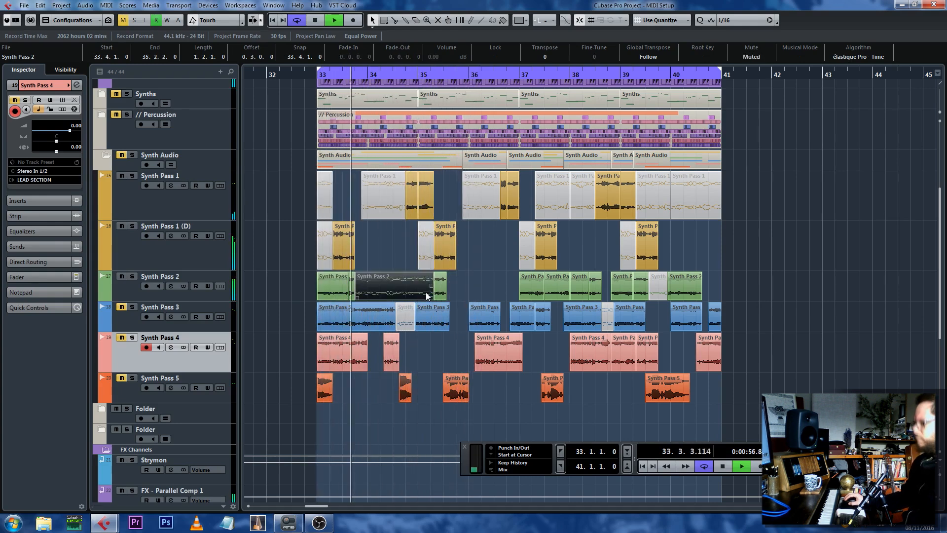
# Split the muted Synth Pass 2 event at 34.4.1 and unmute the part from there to 35.2.2.
pyautogui.click(411, 288)
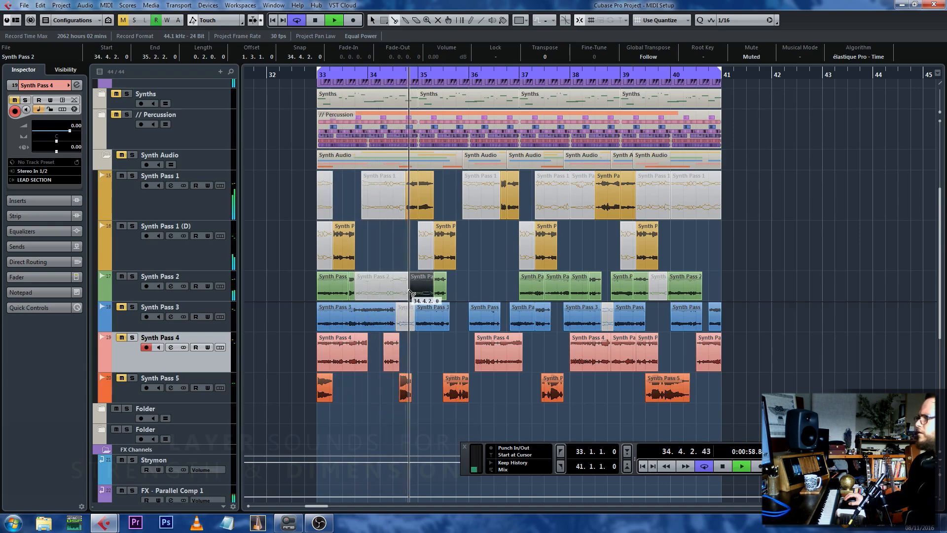
pyautogui.press('space')
pyautogui.hotkey('ctrl', 'z')
pyautogui.click(407, 289)
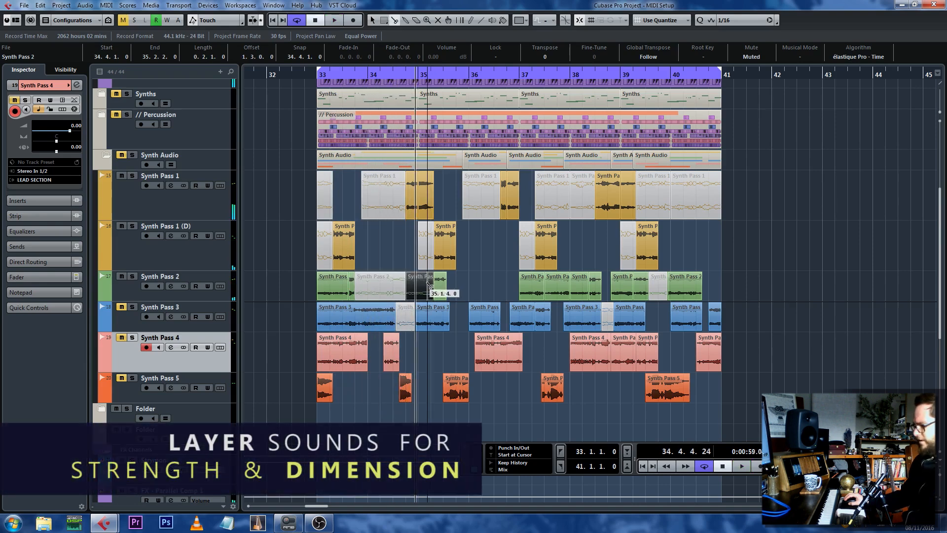
pyautogui.press('1')
pyautogui.click(404, 262)
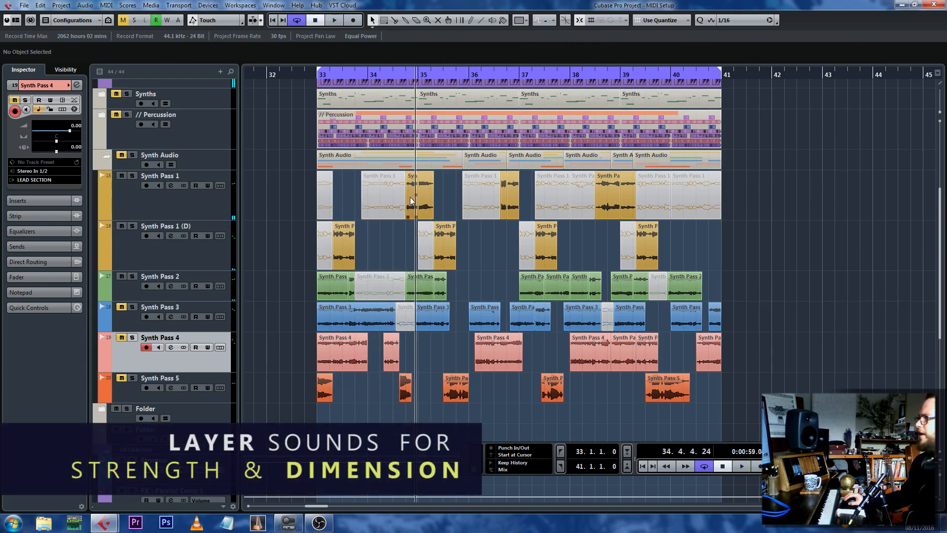
# Replay the opening bars and try muting the short Synth Pass 2 piece at 35.2.2.
pyautogui.click(390, 81)
pyautogui.press('space')
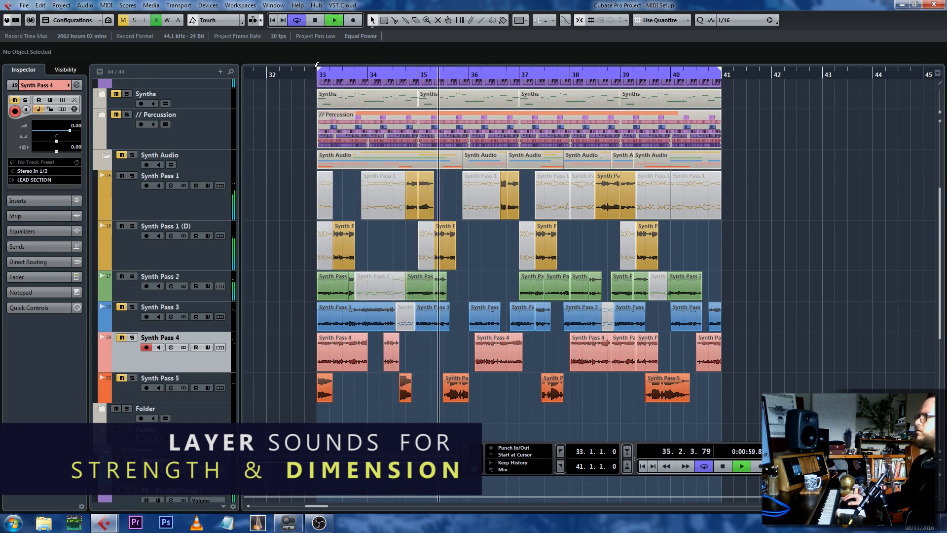
pyautogui.click(288, 77)
pyautogui.click(441, 286)
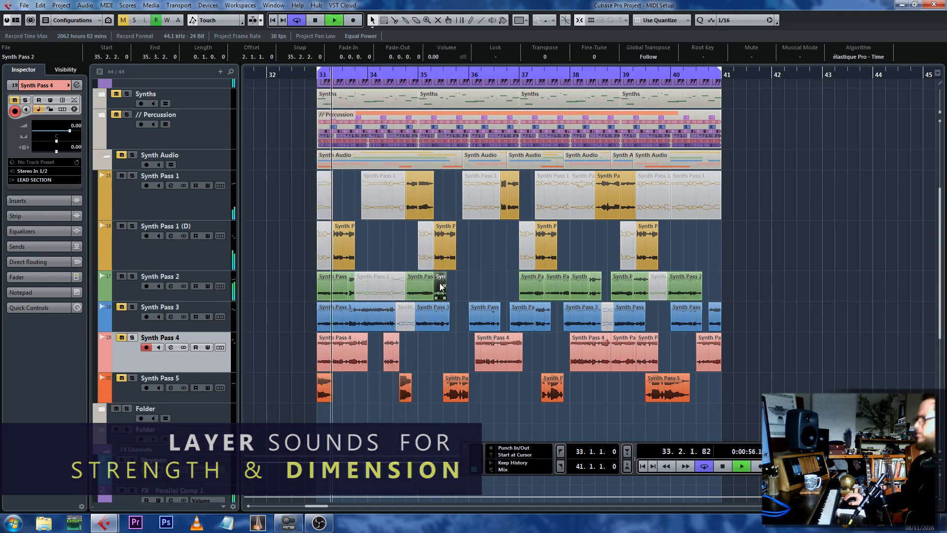
pyautogui.hotkey('shift', 'm')
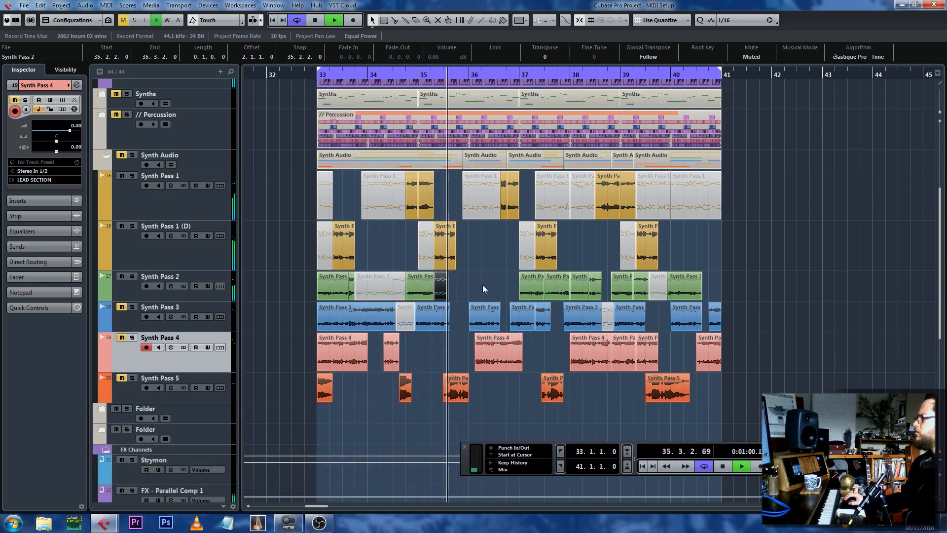
# Extend the Synth Pass 2 piece at 35.2.2 to end at 35.4.1 and unmute it.
pyautogui.press('space')
pyautogui.press('h')
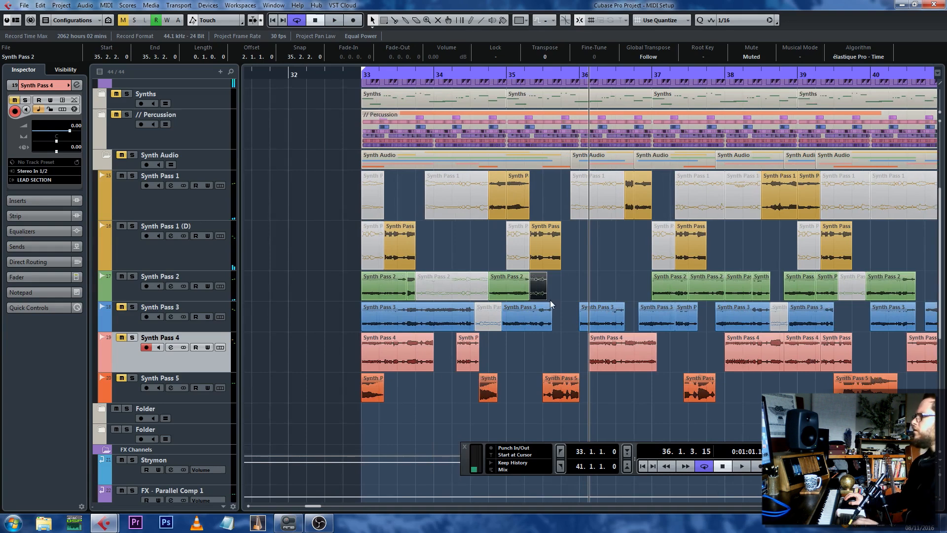
pyautogui.moveTo(544, 292); pyautogui.dragTo(559, 291)
pyautogui.hotkey('shift', 'u')
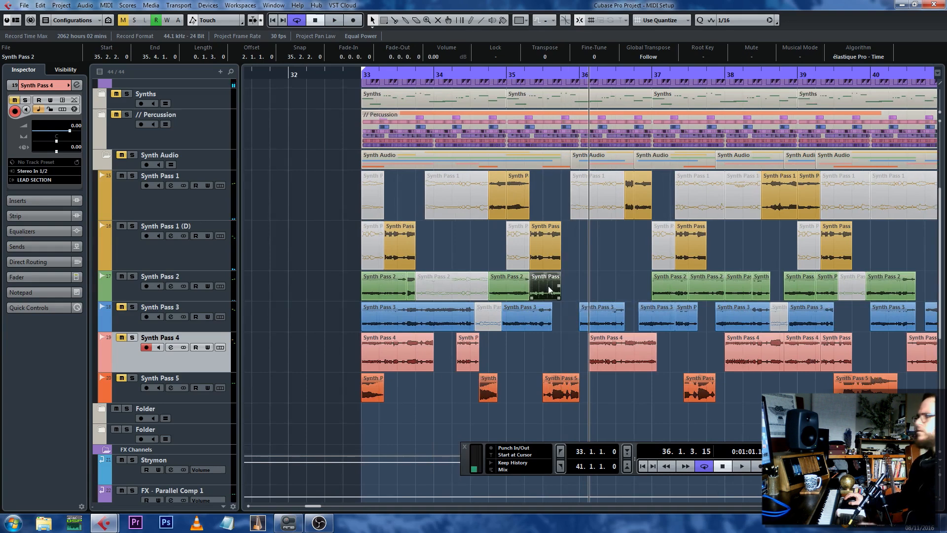
# Play from 35.2.2 and split the Synth Pass 2 event that starts at 37.3.1 at 37.4.1.
pyautogui.press('l')
pyautogui.press('space')
pyautogui.click(586, 286)
pyautogui.press('g')
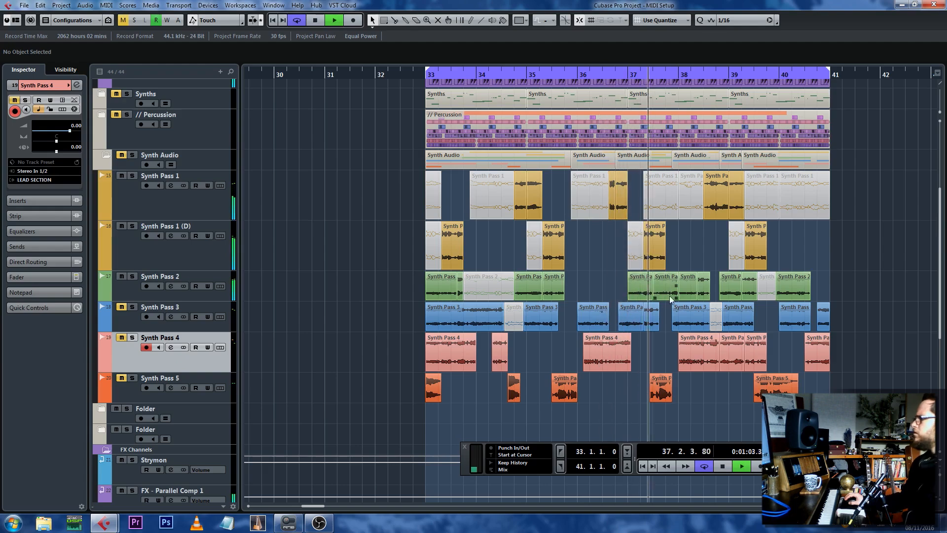
pyautogui.press('g')
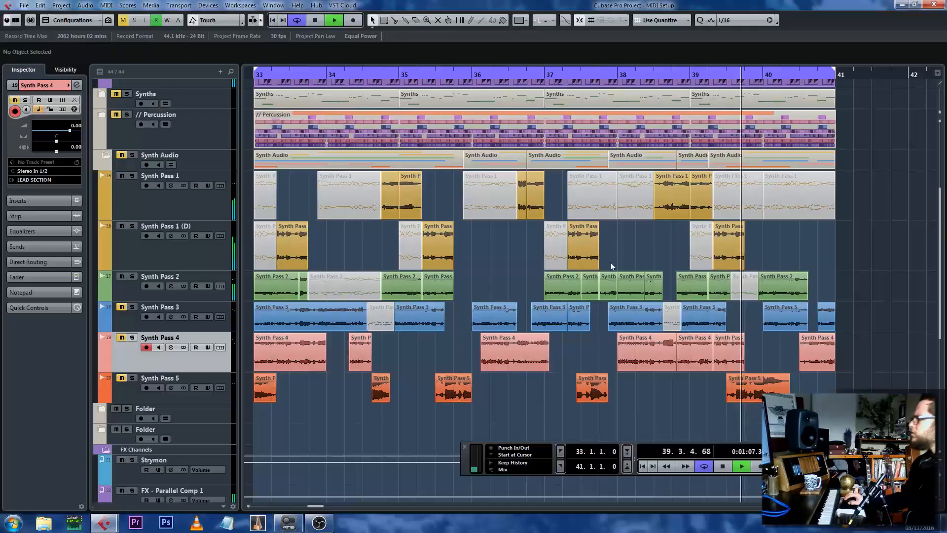
# Split the muted Synth Pass 2 piece before bar 40 at 39.4.1 and leave only 39.4.1 to 39.4.4 muted.
pyautogui.click(742, 291)
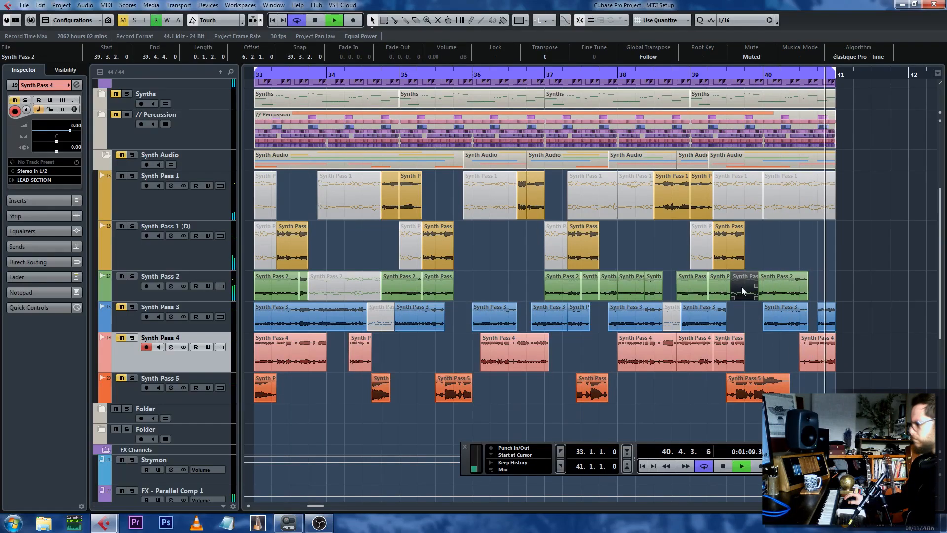
pyautogui.moveTo(732, 294); pyautogui.dragTo(749, 293)
pyautogui.press('1')
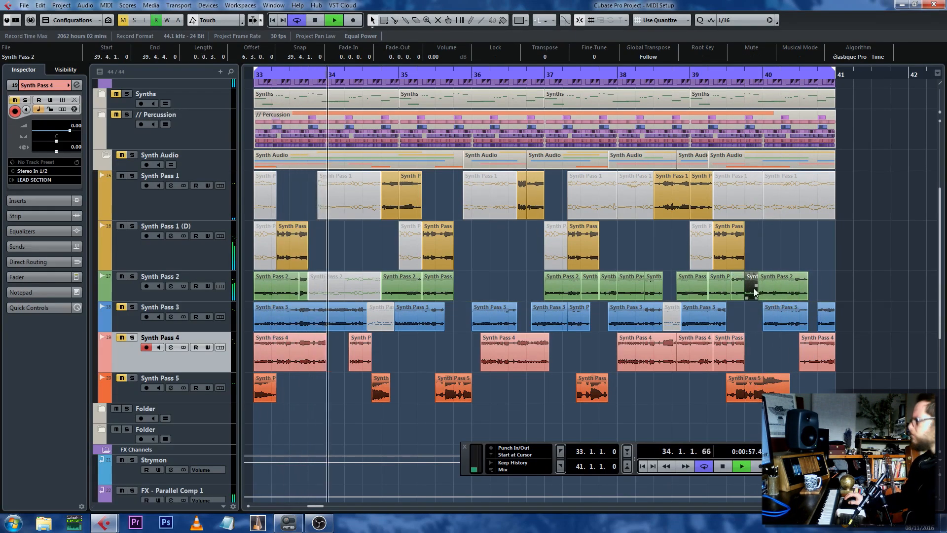
pyautogui.hotkey('shift', 'm')
pyautogui.press('space')
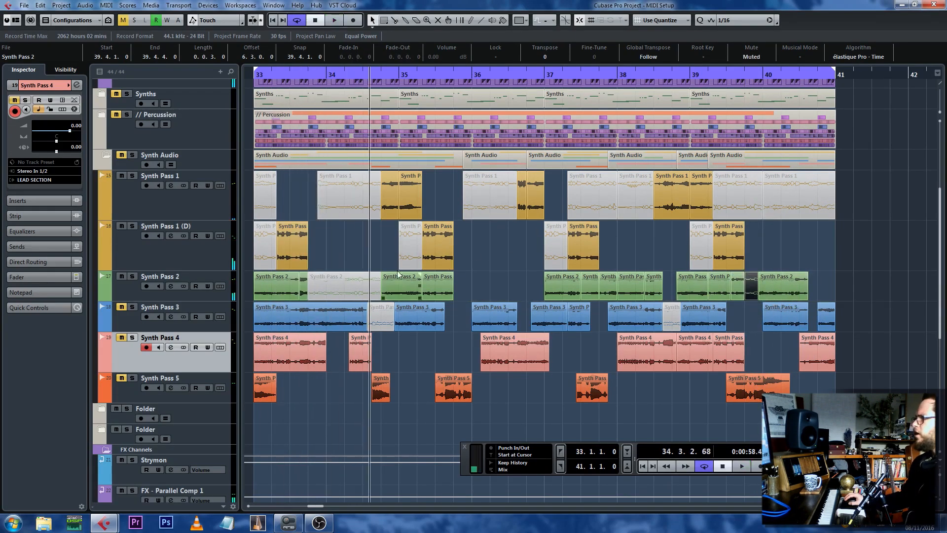
# Play from 34.4.1 and mute the Synth Pass 2 pieces from 37.4.1 to 38.3.3.
pyautogui.press('g')
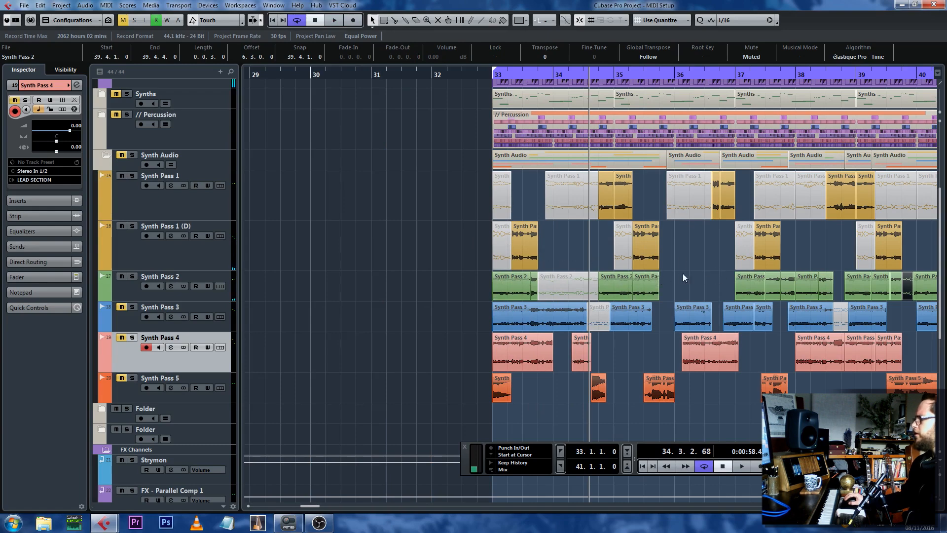
pyautogui.click(599, 279)
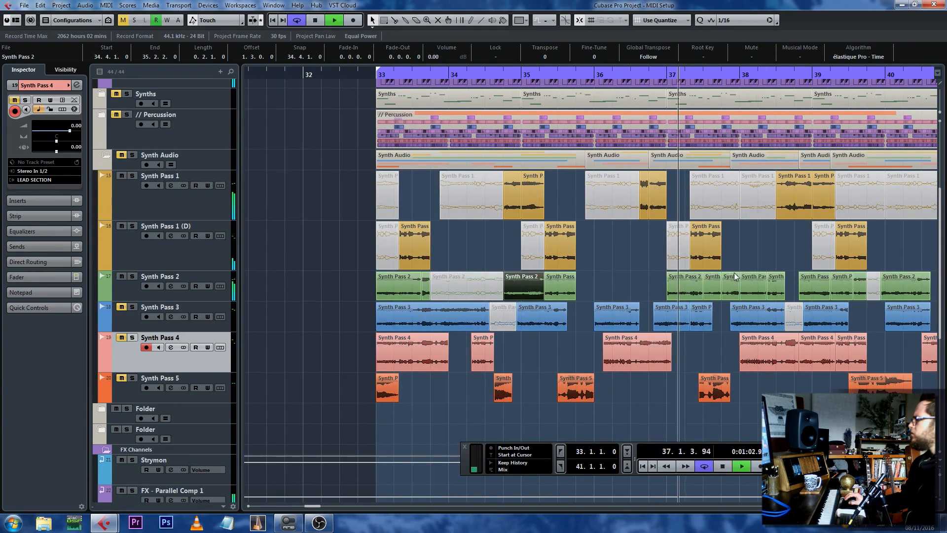
pyautogui.click(759, 288)
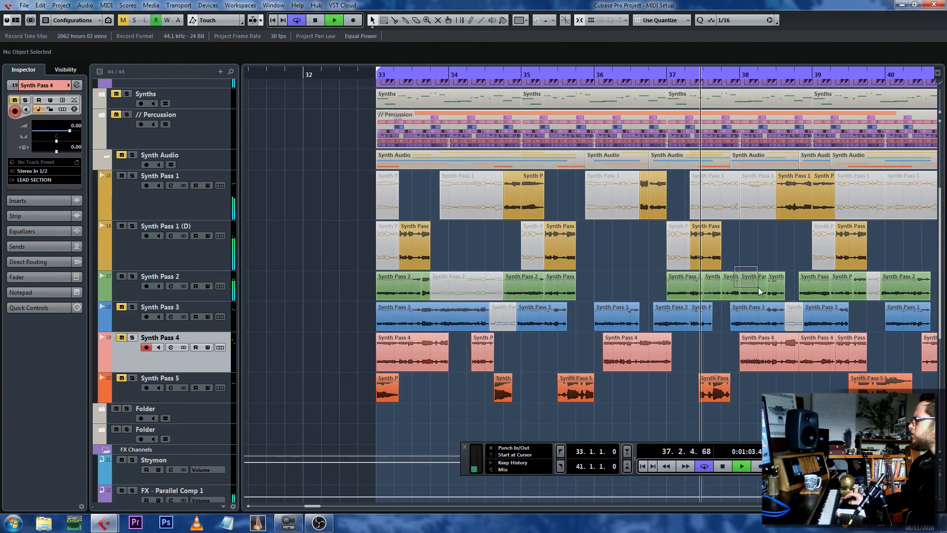
pyautogui.click(774, 285)
pyautogui.hotkey('shift', 'm')
pyautogui.press('g')
pyautogui.press('h')
pyautogui.press('h')
pyautogui.press('h')
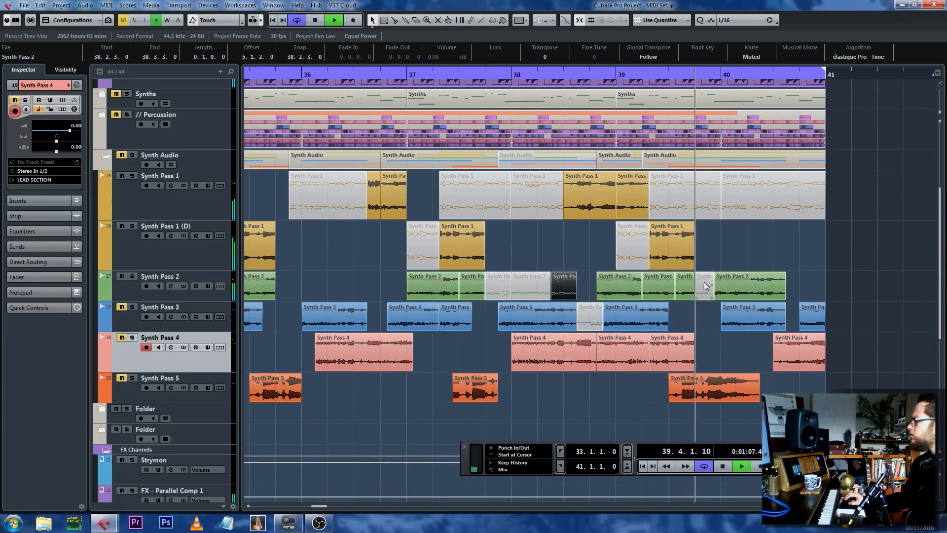
# Mute the last Synth Pass 2 event, from 39.4.4 to 40.3.3.
pyautogui.press('g')
pyautogui.click(594, 290)
pyautogui.hotkey('shift', 'm')
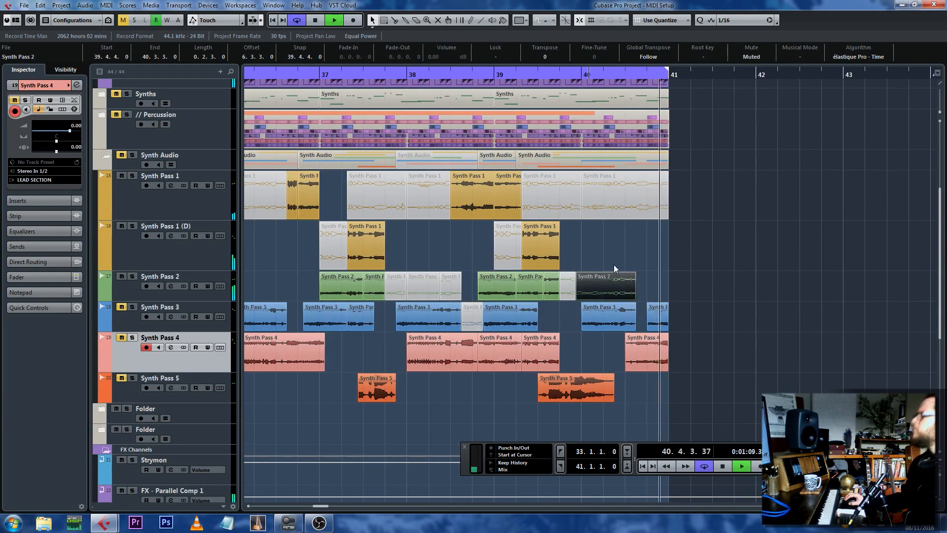
# Play through the loop to check how the edited Synth Pass 2 phrases layer with Synth Pass 1.
pyautogui.press('g')
pyautogui.press('g')
pyautogui.press('g')
pyautogui.moveTo(494, 263); pyautogui.dragTo(460, 284)
pyautogui.press('g')
pyautogui.press('h')
pyautogui.press('h')
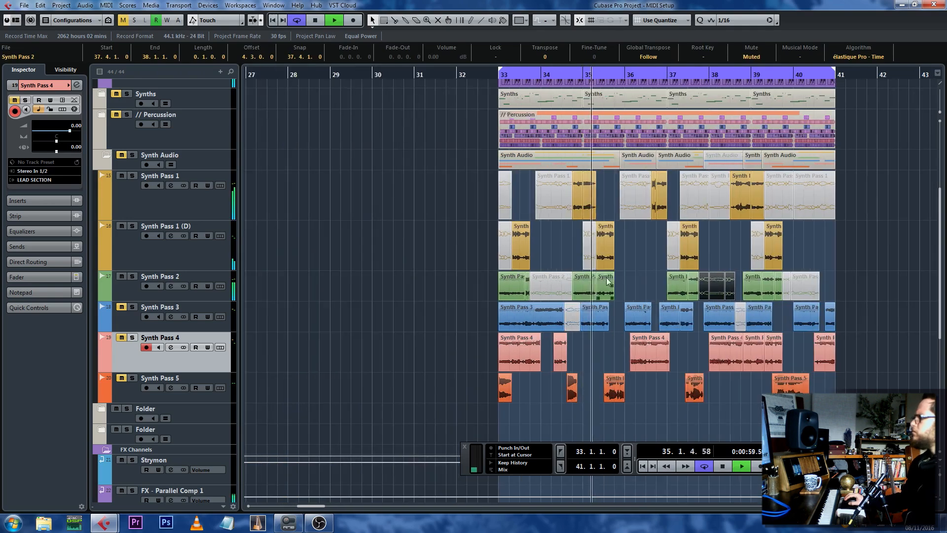
pyautogui.press('h')
pyautogui.click(647, 277)
pyautogui.press('h')
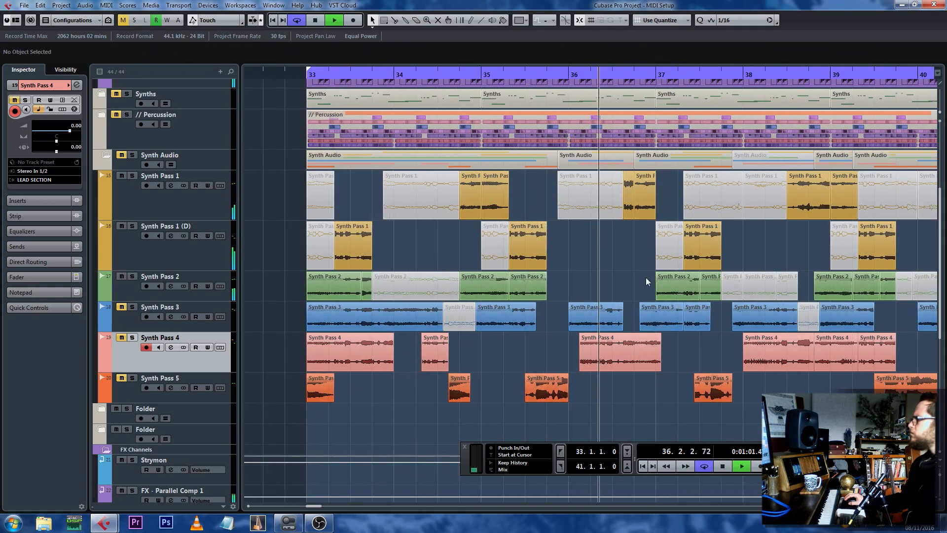
pyautogui.press('g')
pyautogui.press('h')
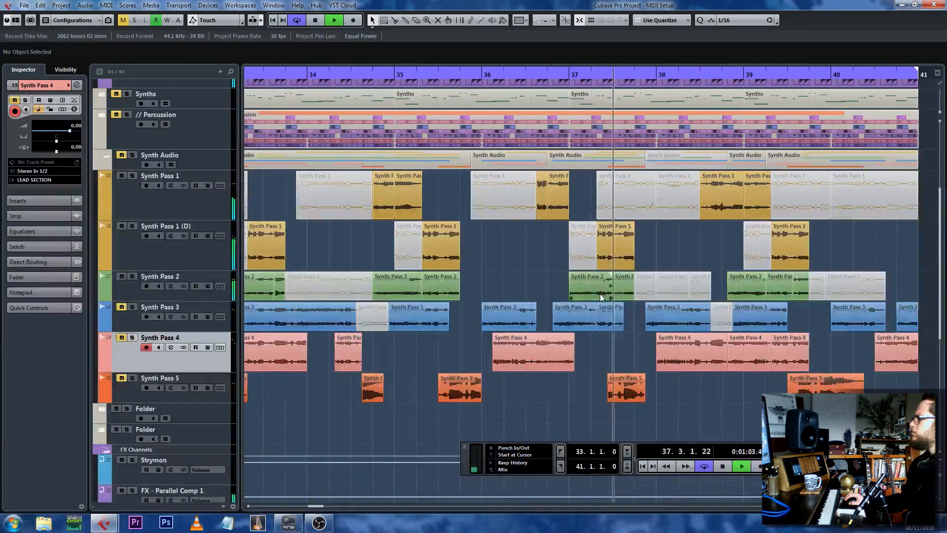
pyautogui.press('g')
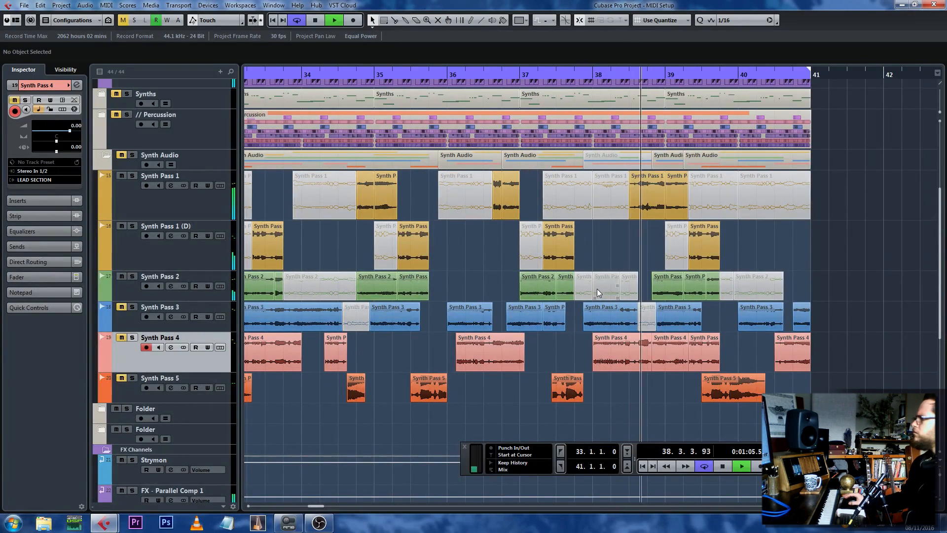
pyautogui.press('g')
pyautogui.press('g')
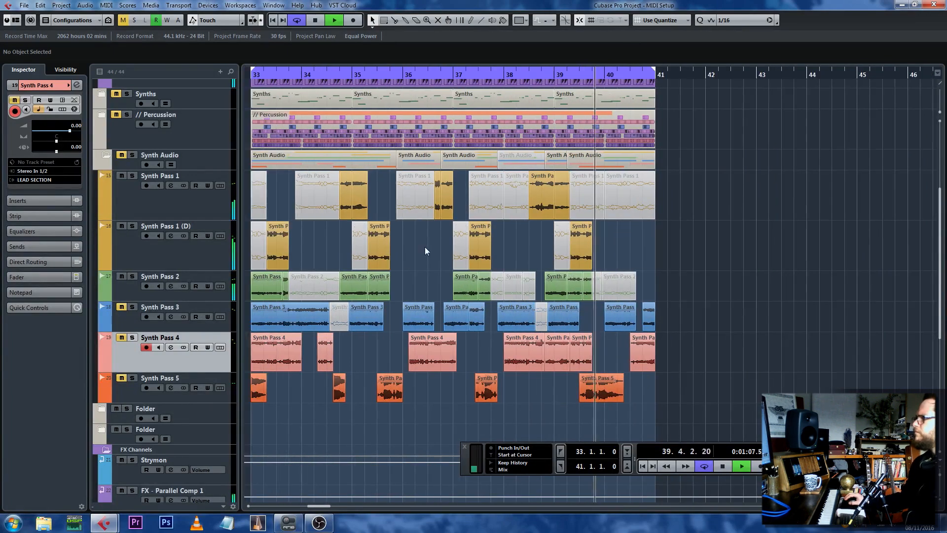
pyautogui.press('space')
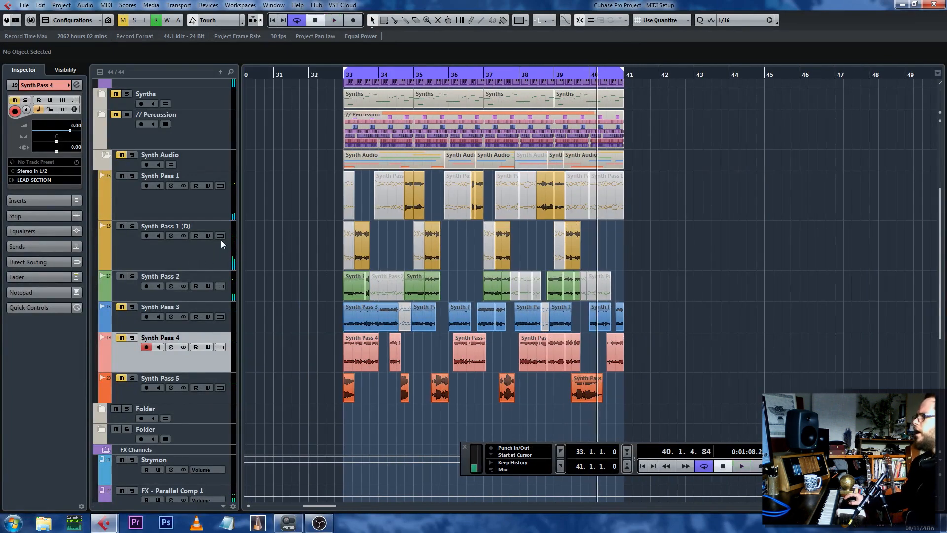
pyautogui.scroll(-3, 338, 271)
pyautogui.scroll(3, 337, 271)
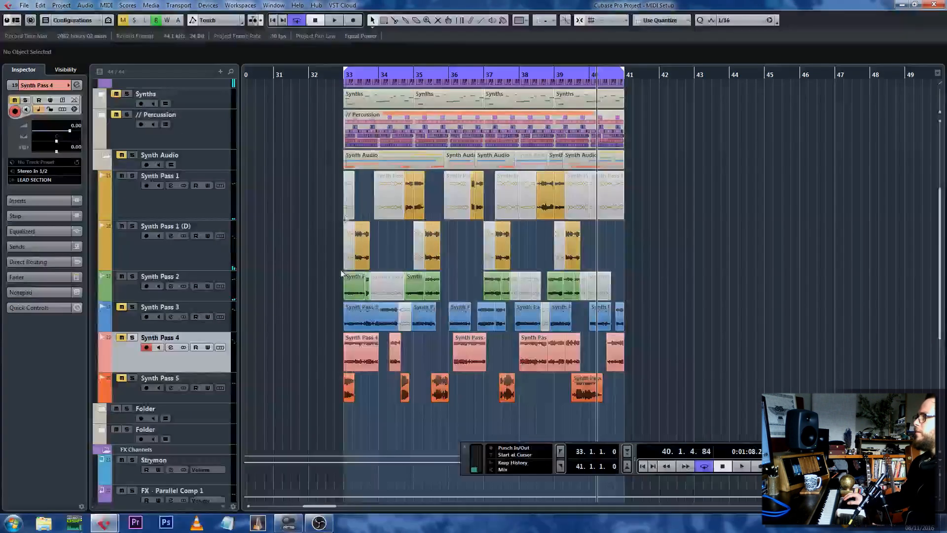
# Insert EchoBoy in the second insert slot of the Synth Pass 1 (D) track, with the playback position at 32.3.1.
pyautogui.moveTo(342, 74); pyautogui.dragTo(341, 113)
pyautogui.click(174, 263)
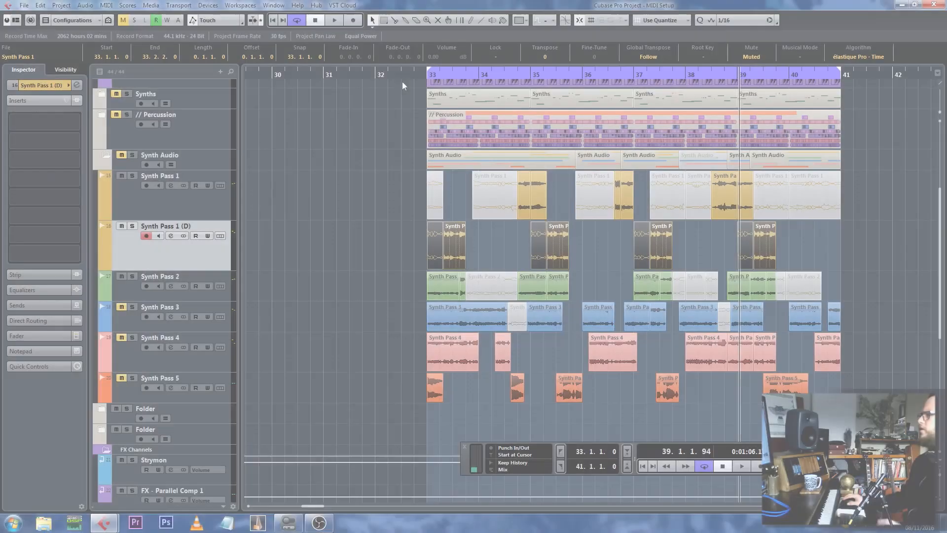
pyautogui.click(401, 81)
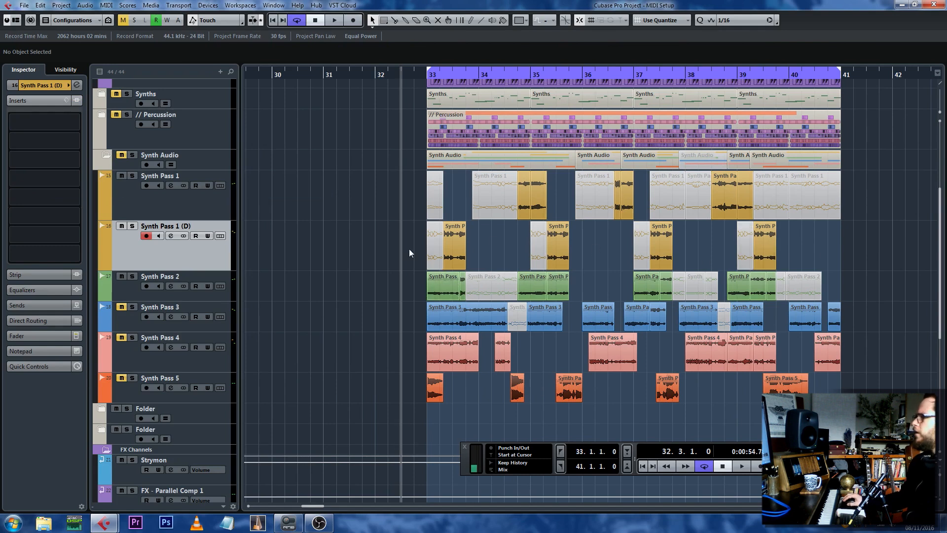
pyautogui.click(51, 139)
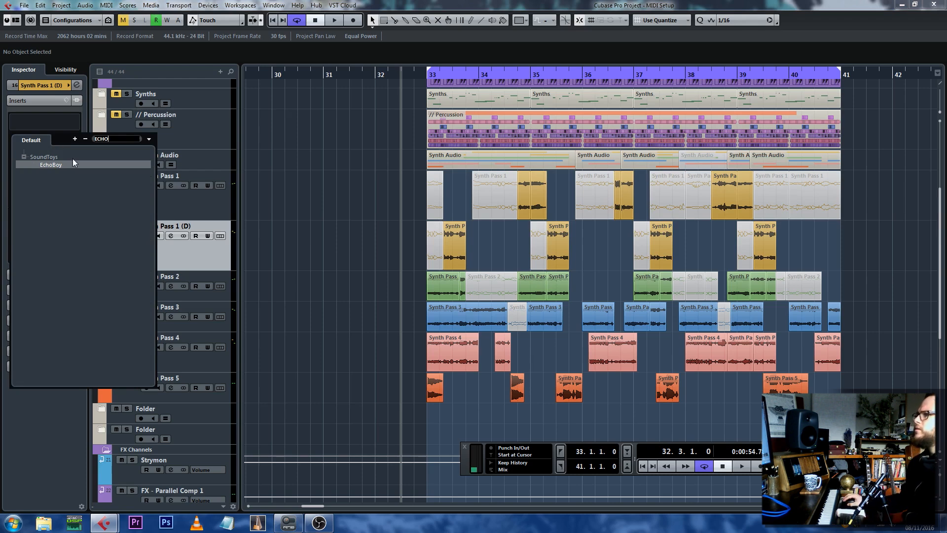
pyautogui.doubleClick(52, 165)
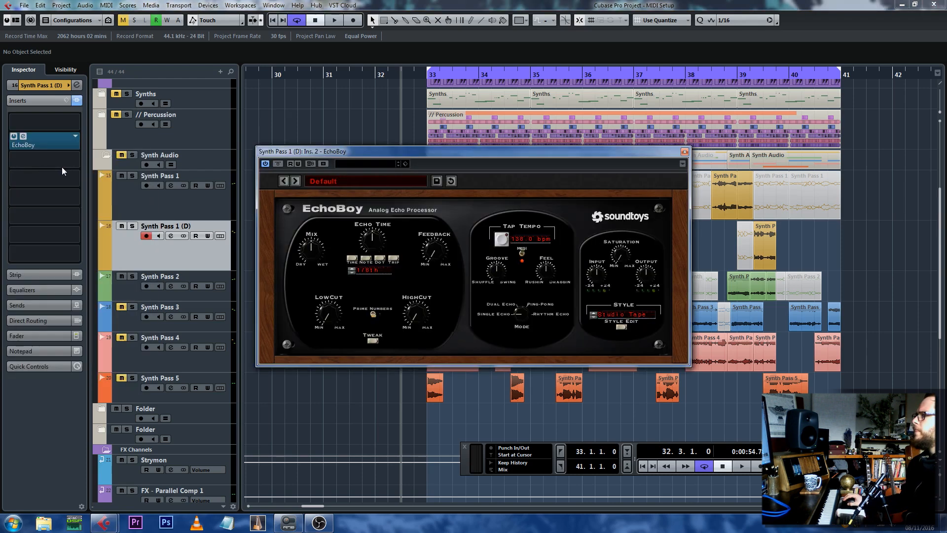
pyautogui.moveTo(358, 158); pyautogui.dragTo(277, 146)
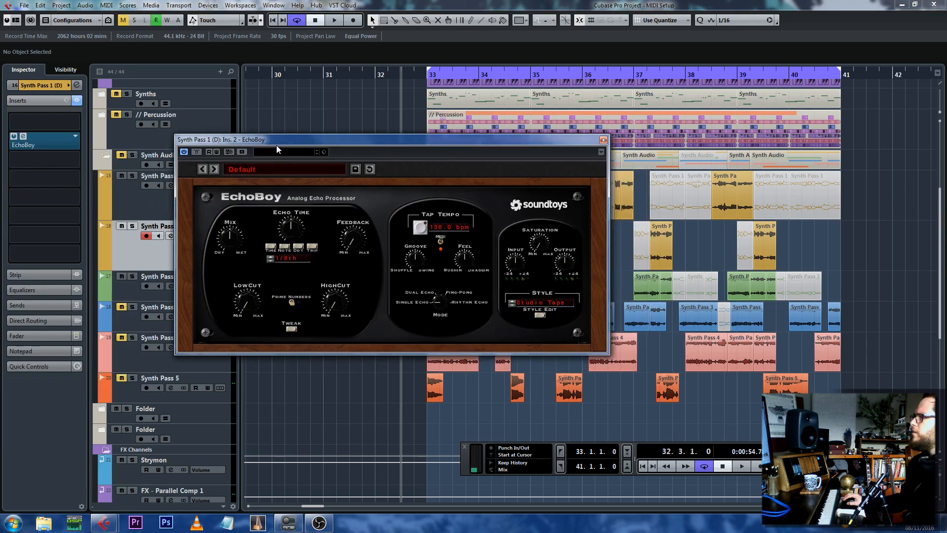
# Load the QUEEKED DOTTED EIGHTS preset in EchoBoy, select all Synth Pass 1 (D) events and reopen the plug-in.
pyautogui.click(324, 152)
pyautogui.click(344, 165)
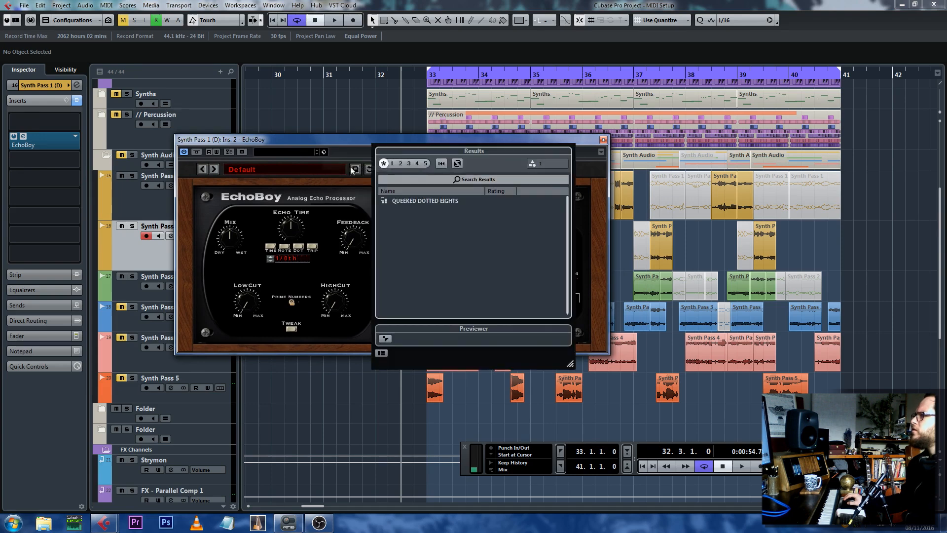
pyautogui.doubleClick(425, 202)
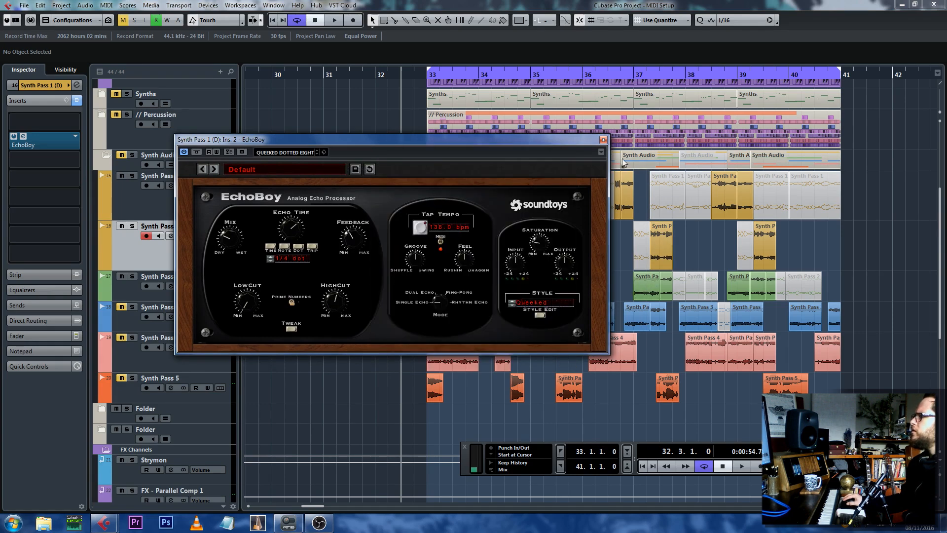
pyautogui.click(603, 140)
pyautogui.moveTo(844, 254); pyautogui.dragTo(405, 251)
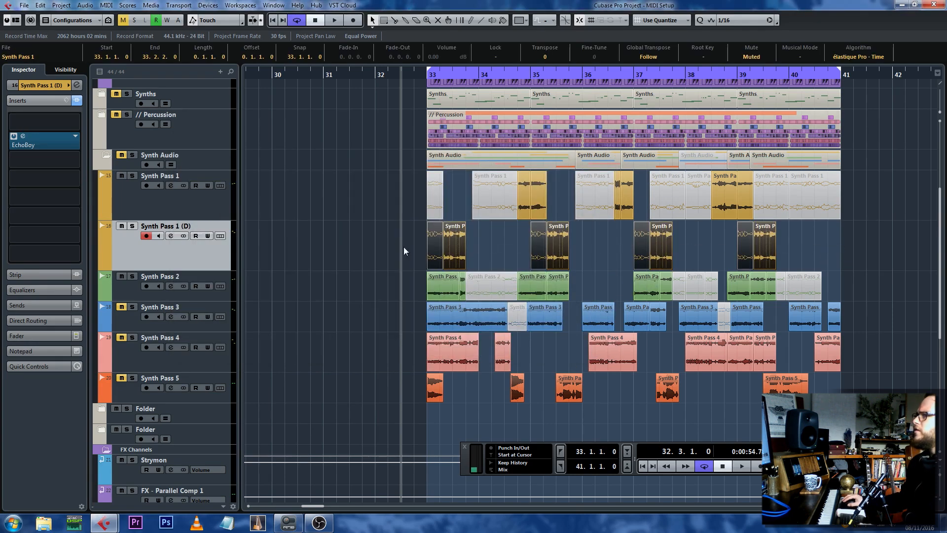
pyautogui.click(28, 140)
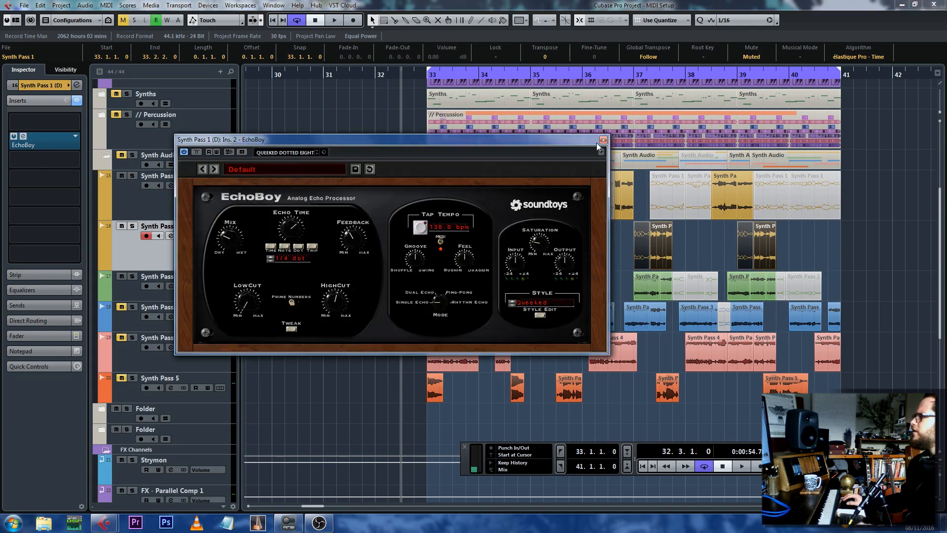
# Play the lead phrase repeatedly while fine-tuning EchoBoy's Mix and HighCut.
pyautogui.press('space')
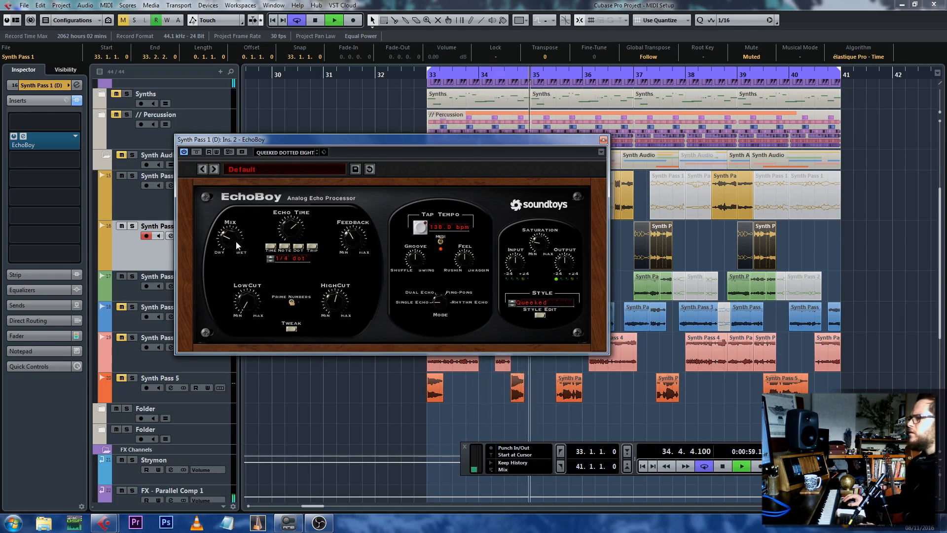
pyautogui.moveTo(236, 241); pyautogui.dragTo(232, 232)
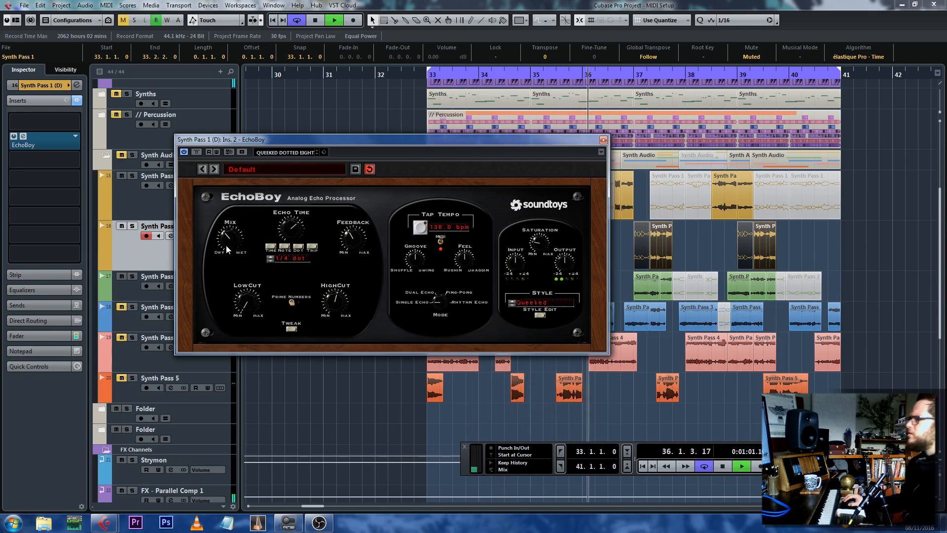
pyautogui.moveTo(236, 239); pyautogui.dragTo(230, 243)
pyautogui.press('space')
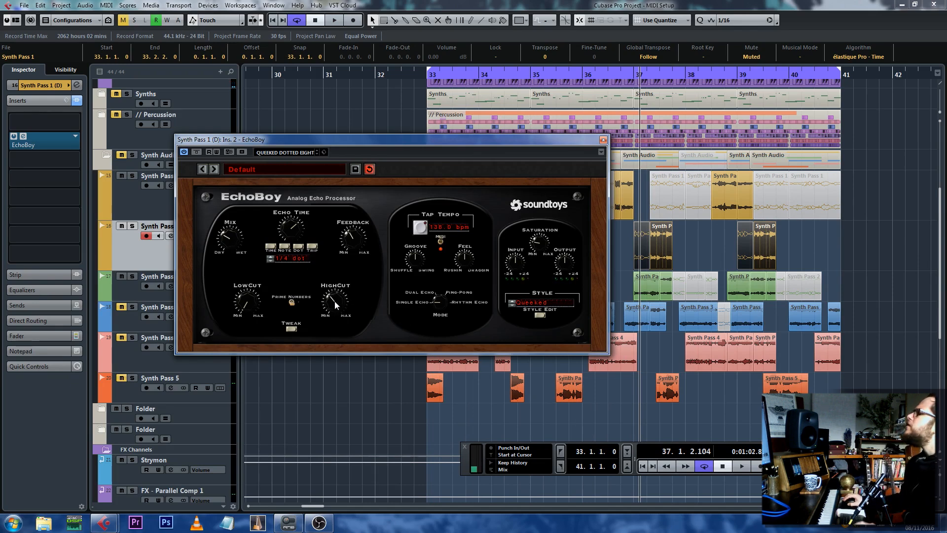
pyautogui.press('space')
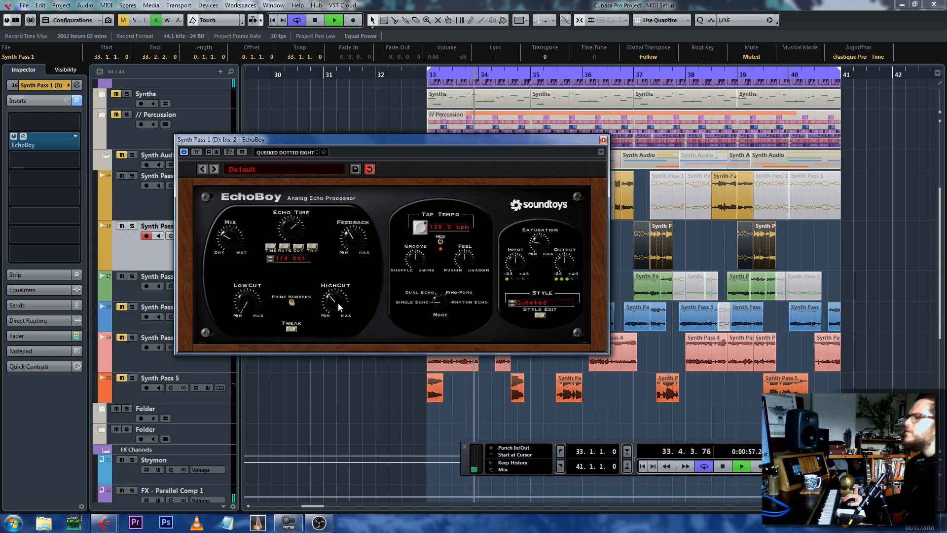
pyautogui.scroll(5, 337, 303)
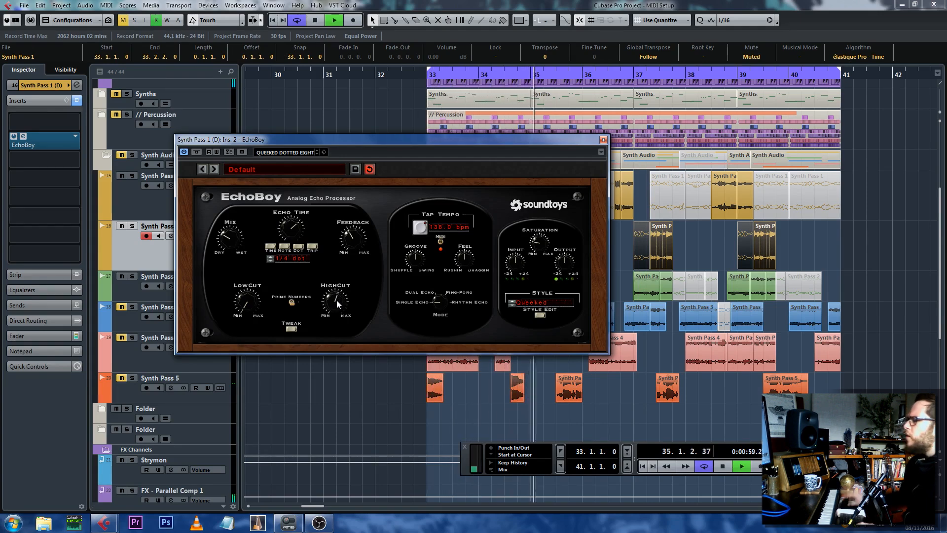
pyautogui.press('space')
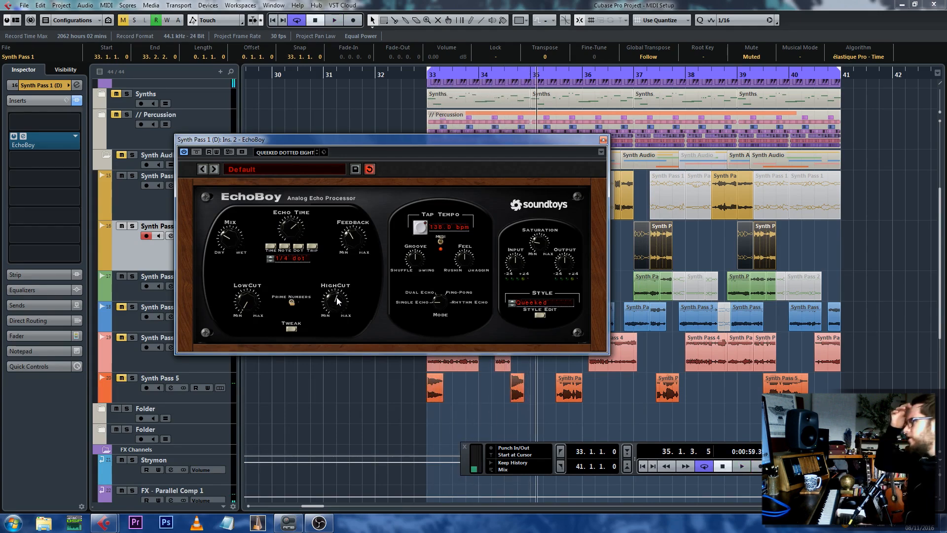
pyautogui.press('space')
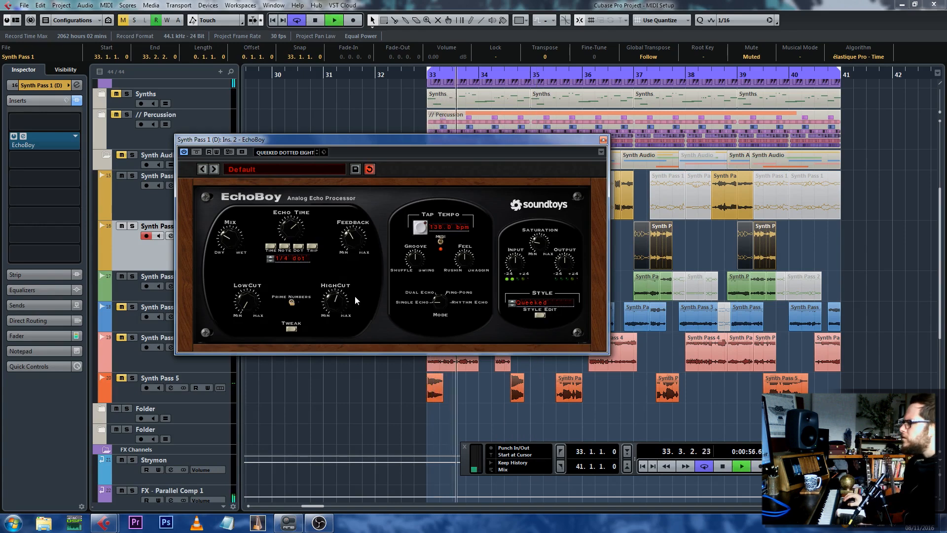
pyautogui.press('space')
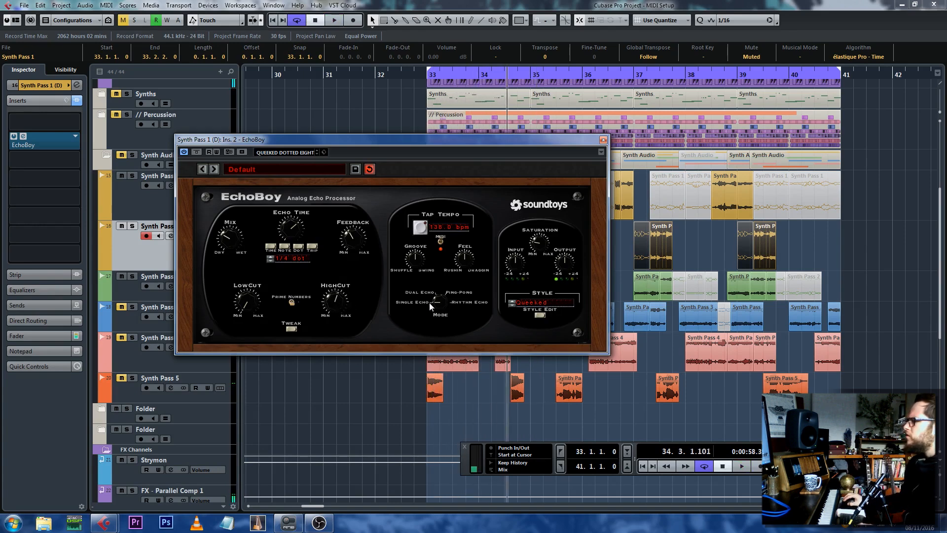
# Try EchoBoy's Ping-Pong mode with the Pong time at a 1/4 note while the phrase plays.
pyautogui.moveTo(429, 303); pyautogui.dragTo(440, 285)
pyautogui.press('space')
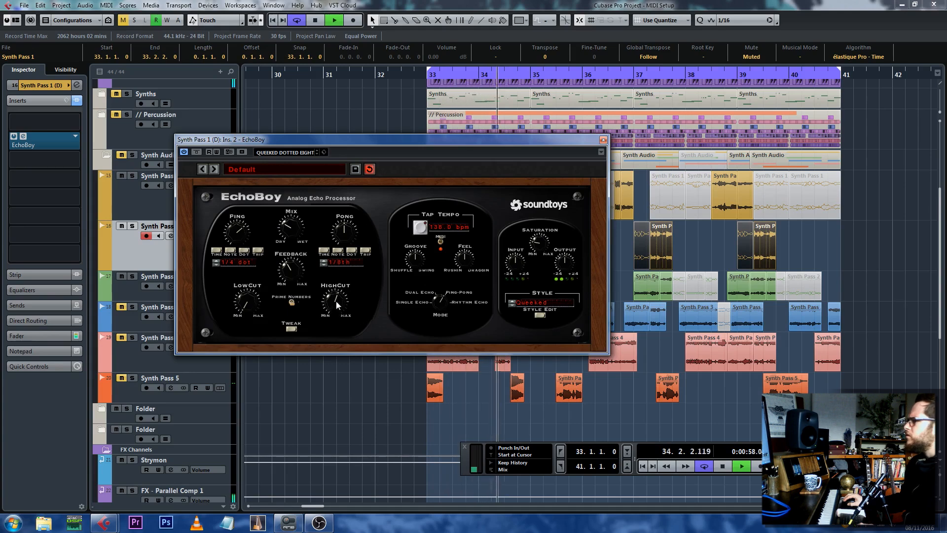
pyautogui.click(325, 260)
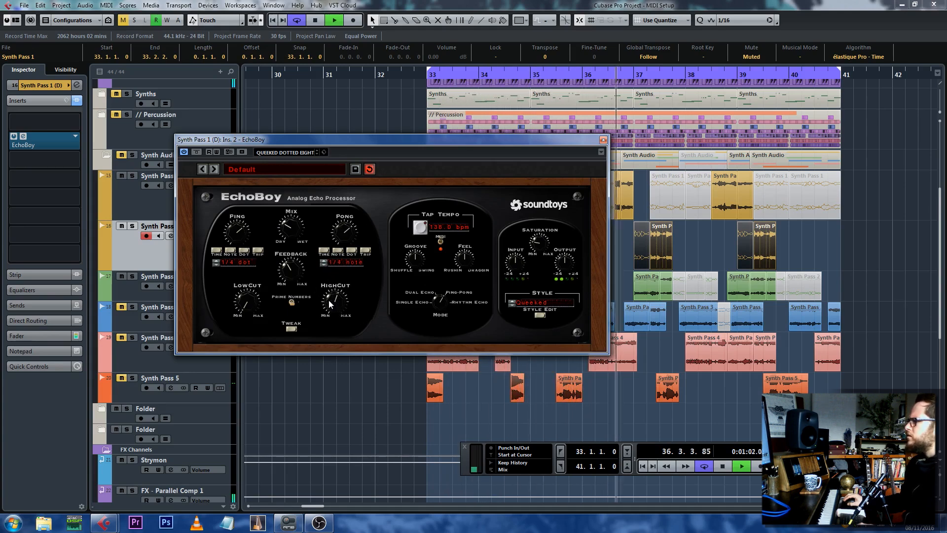
pyautogui.press('space')
# Try EchoBoy's Dual Echo mode on the playing phrase and return to Single Echo mode.
pyautogui.moveTo(431, 300); pyautogui.dragTo(431, 332)
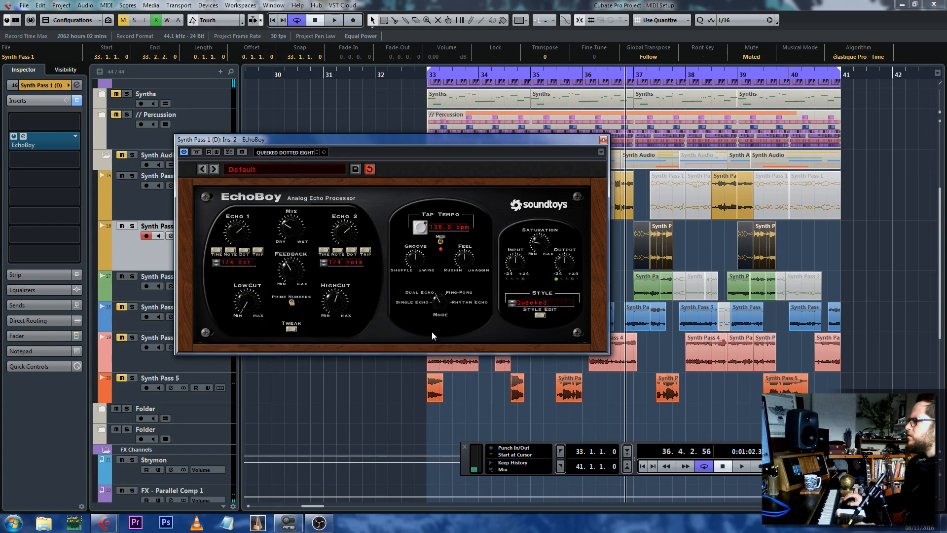
pyautogui.press('space')
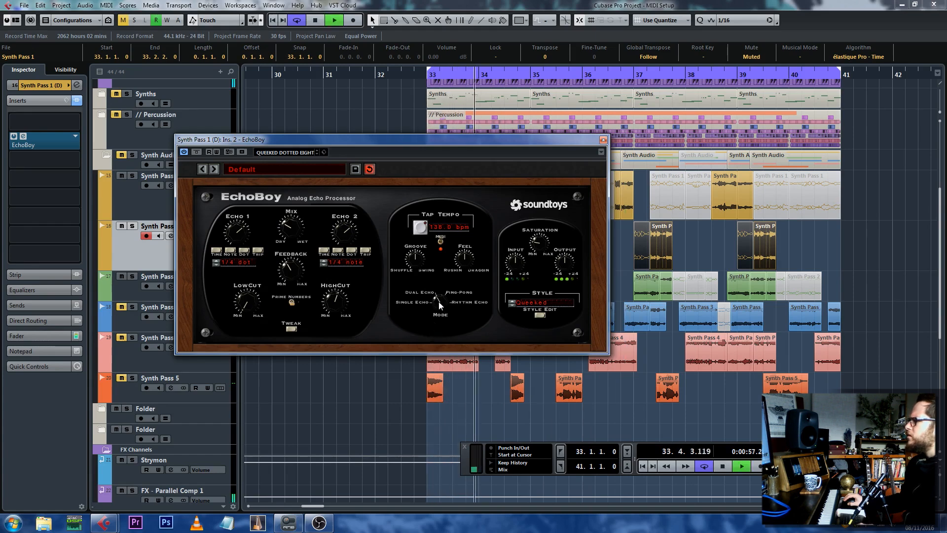
pyautogui.moveTo(437, 302); pyautogui.dragTo(428, 320)
pyautogui.press('space')
# Lower EchoBoy's Mix while the loop plays so the delay tails sit further back, and close the plug-in.
pyautogui.press('space')
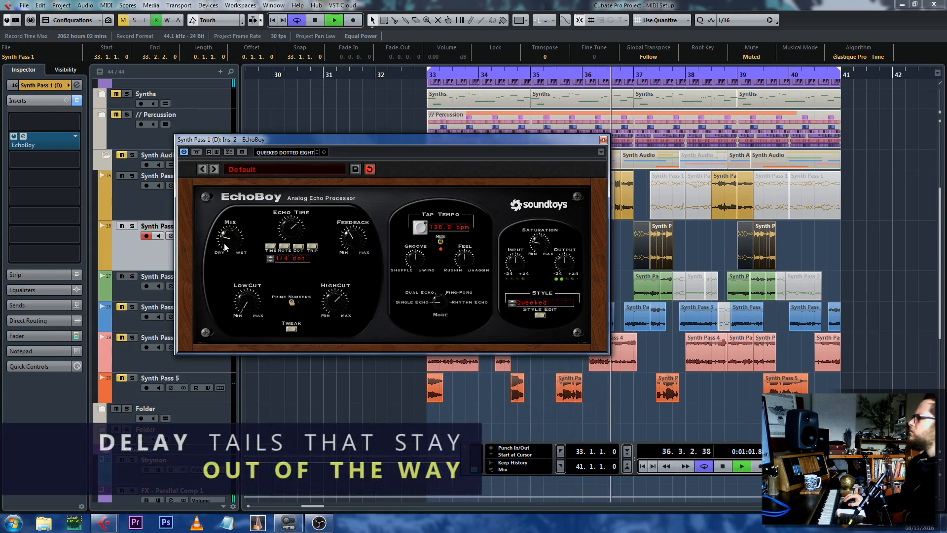
pyautogui.moveTo(226, 238); pyautogui.dragTo(226, 241)
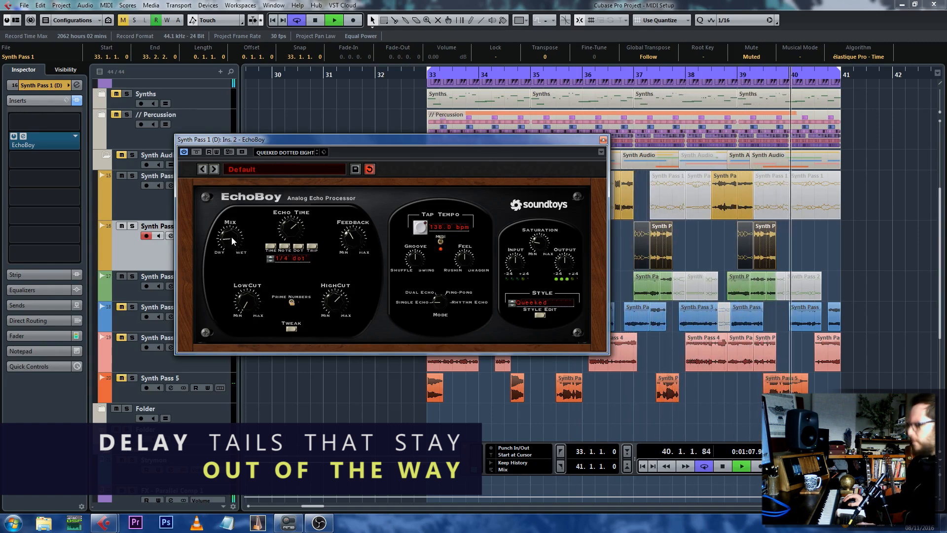
pyautogui.press('space')
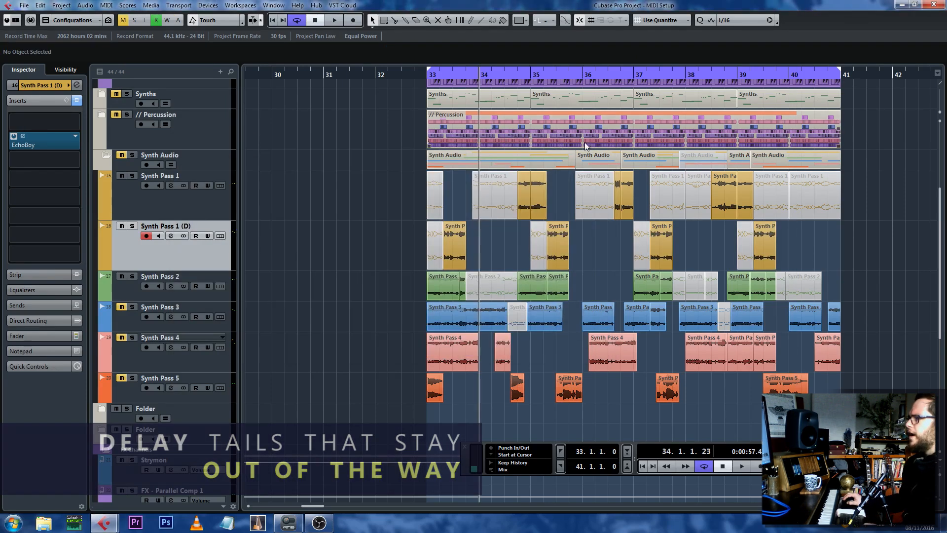
# Move the playback position to 32.4.1 and insert ValhallaVintageVerb in the third slot of Synth Pass 1 (D).
pyautogui.click(419, 76)
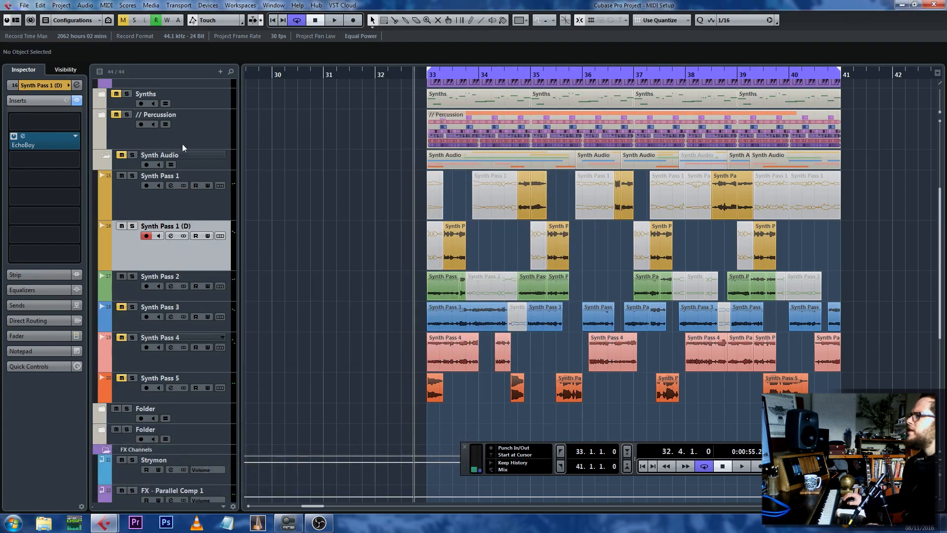
pyautogui.click(38, 161)
pyautogui.click(53, 182)
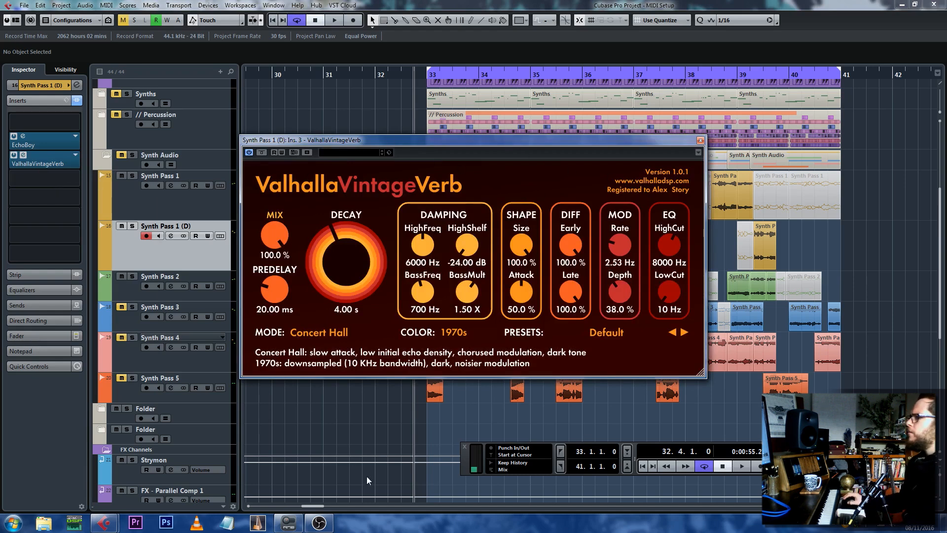
# Switch to Firefox, open the nickfever.com delay calculator and calculate reverb and delay times for 138 BPM.
pyautogui.click(11, 526)
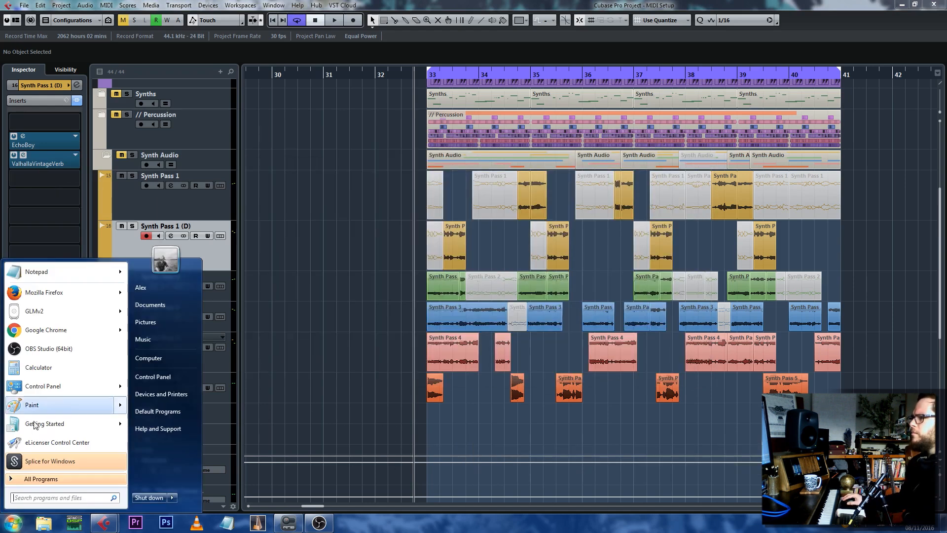
pyautogui.click(54, 295)
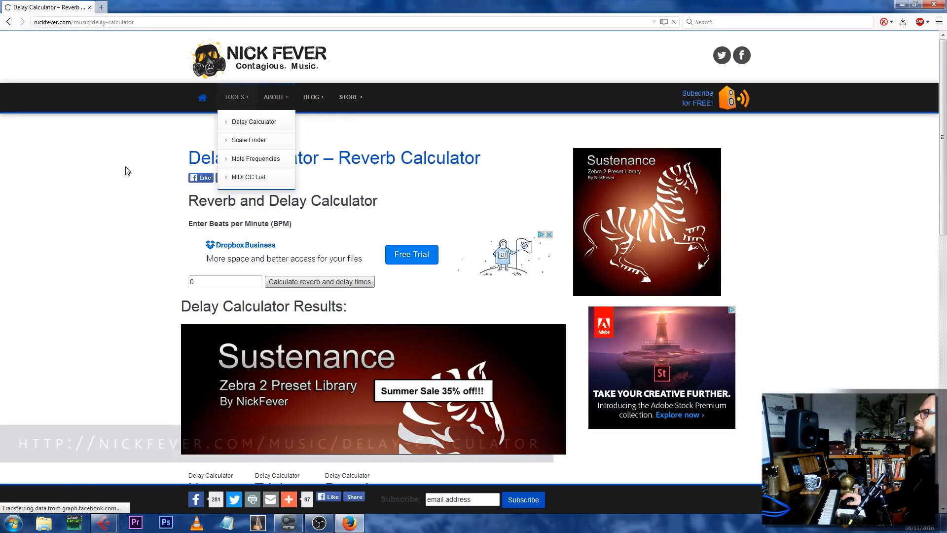
pyautogui.scroll(-2, 132, 236)
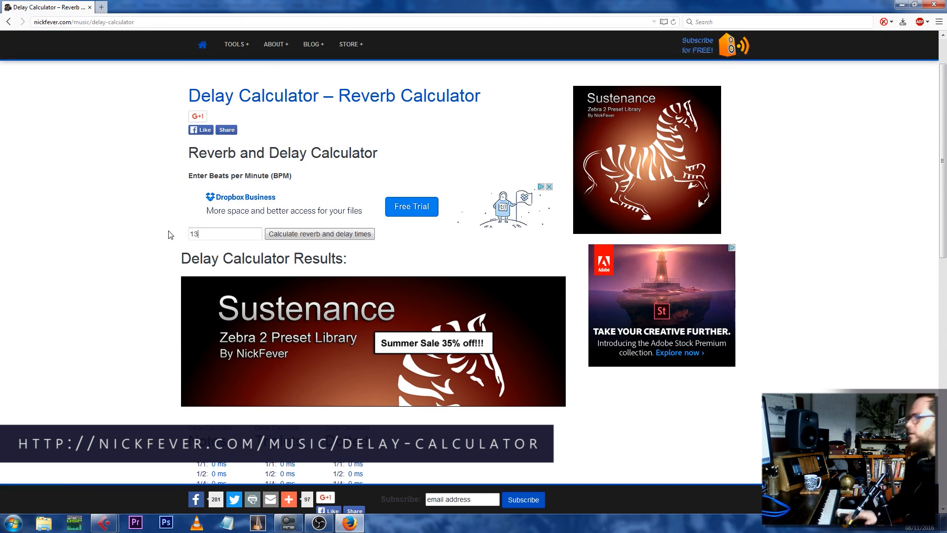
pyautogui.click(320, 234)
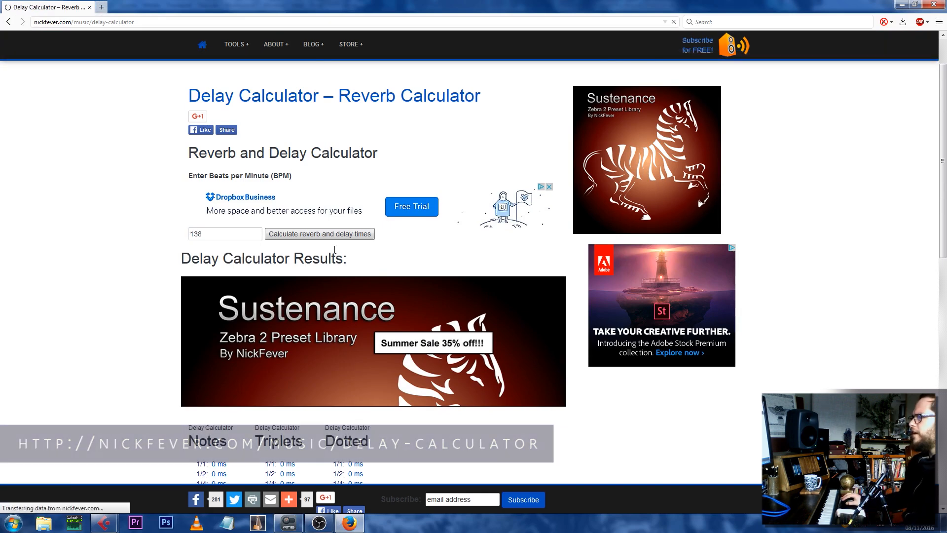
pyautogui.scroll(-3, 83, 323)
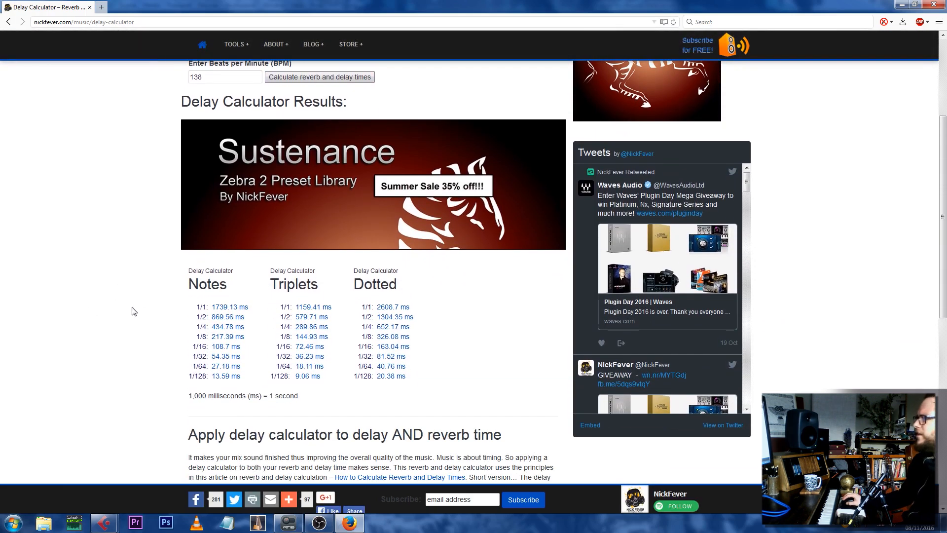
pyautogui.scroll(1, 226, 365)
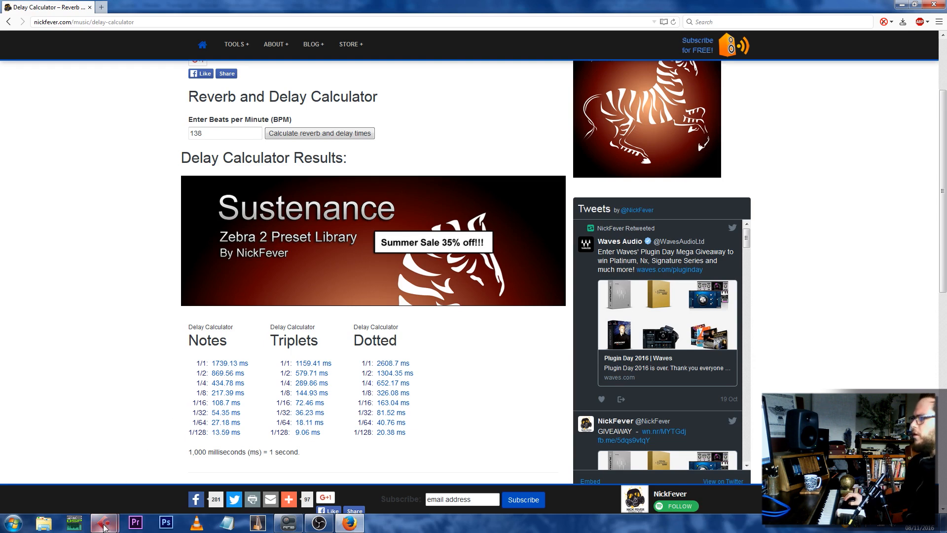
# Return to Cubase and raise ValhallaVintageVerb's predelay to 435.23 ms, approximating the calculated 1/4 note.
pyautogui.moveTo(107, 525)
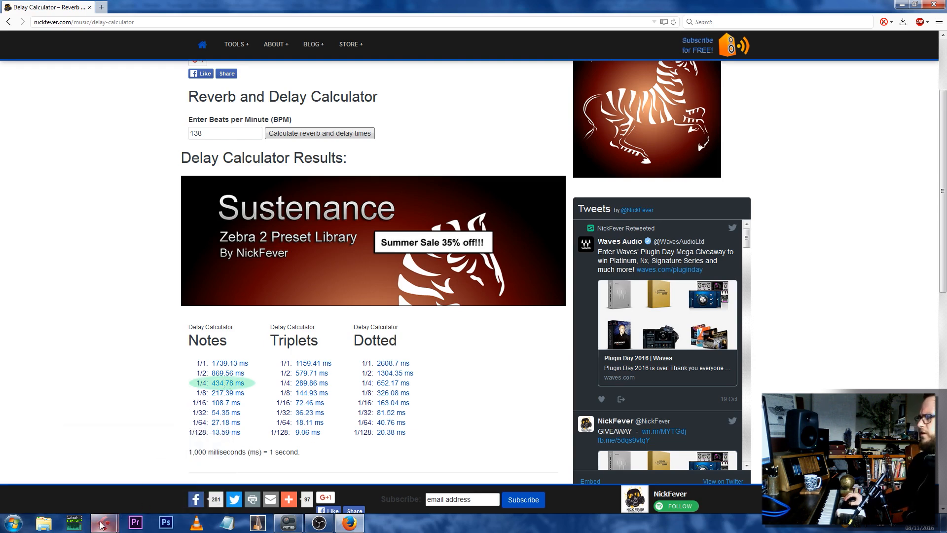
pyautogui.click(95, 479)
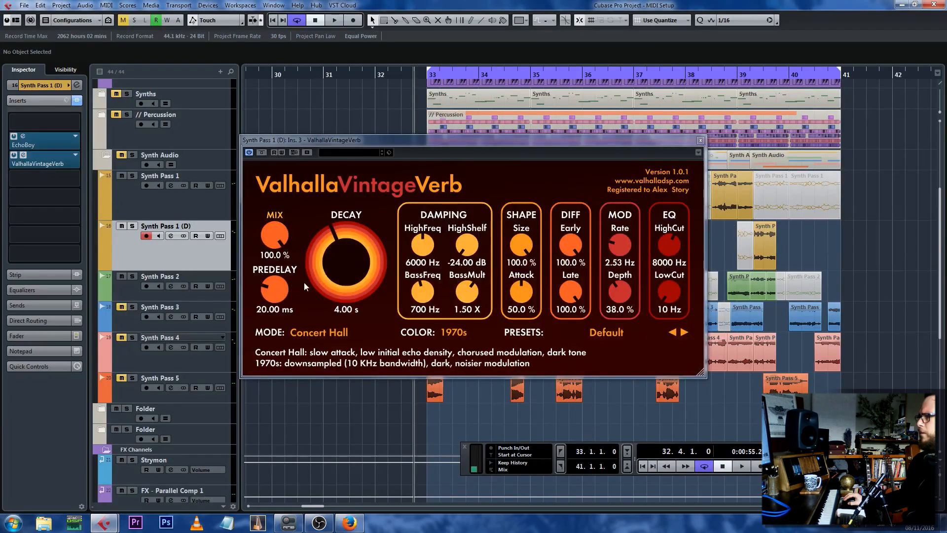
pyautogui.moveTo(276, 293); pyautogui.dragTo(281, 207)
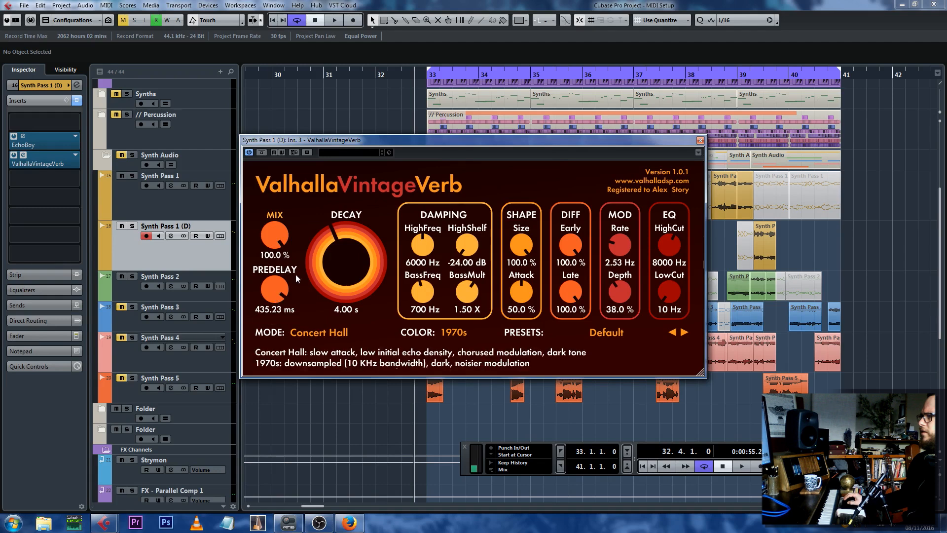
# Lower ValhallaVintageVerb's Mix to 26.8% while the loop plays.
pyautogui.moveTo(274, 236); pyautogui.dragTo(277, 276)
pyautogui.moveTo(416, 152); pyautogui.dragTo(375, 156)
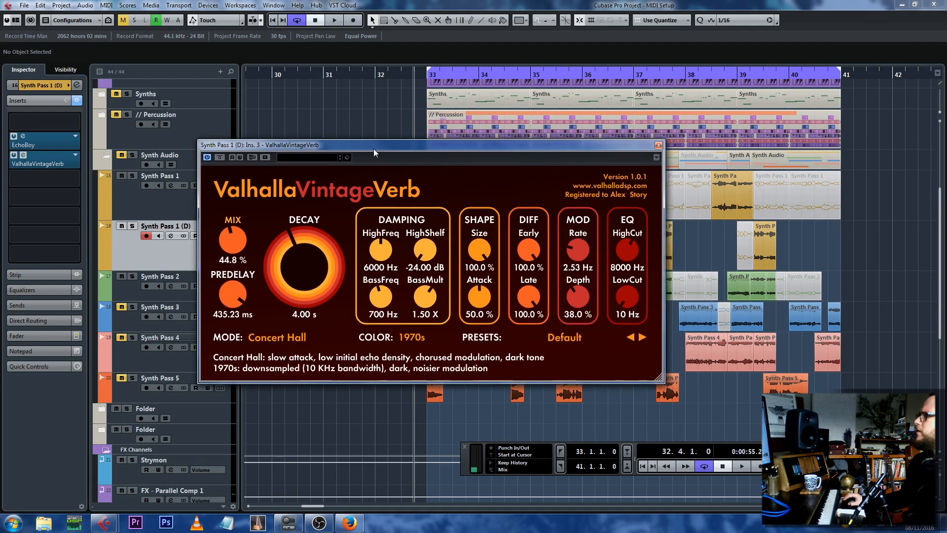
pyautogui.press('space')
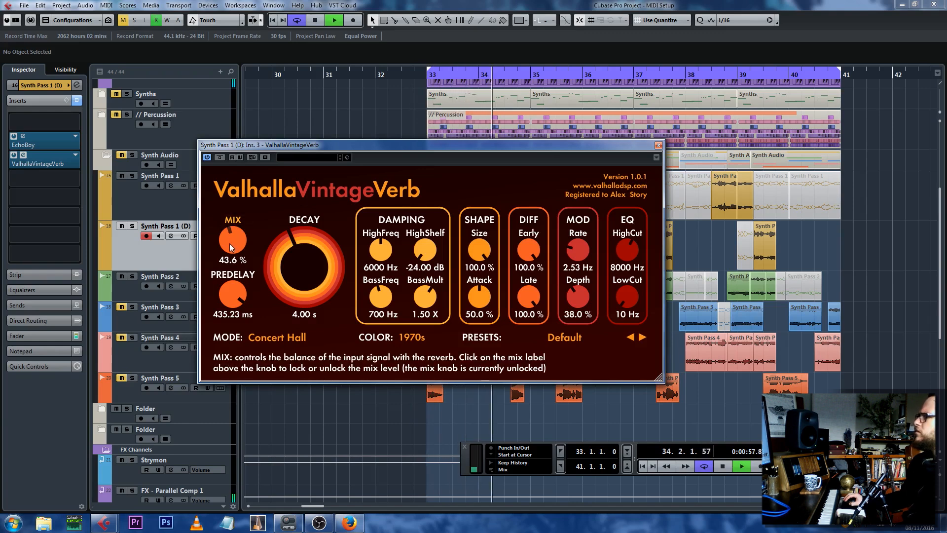
pyautogui.moveTo(229, 243)
pyautogui.mouseDown()
pyautogui.moveTo(227, 257)
pyautogui.moveTo(232, 246)
pyautogui.mouseUp()
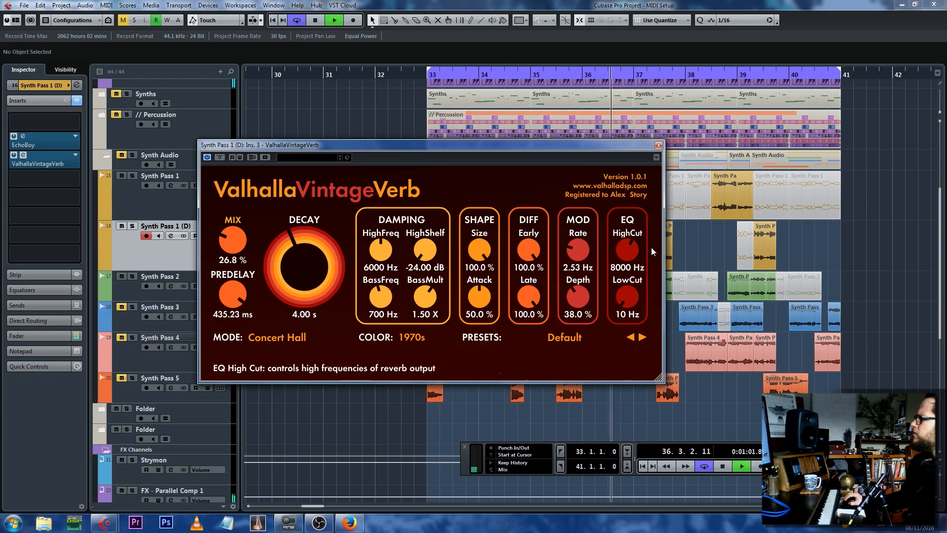
# Set ValhallaVintageVerb's HighCut to 2380 Hz, LowCut to 450 Hz, mod Depth to 100% and Decay to 4.36 s, fine-tune the Mix, and close it.
pyautogui.press('space')
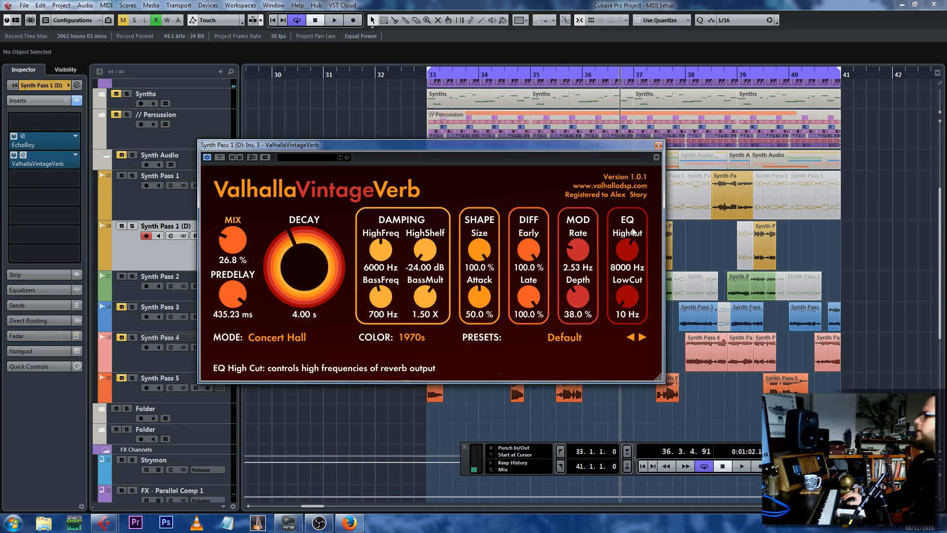
pyautogui.moveTo(623, 260); pyautogui.dragTo(620, 269)
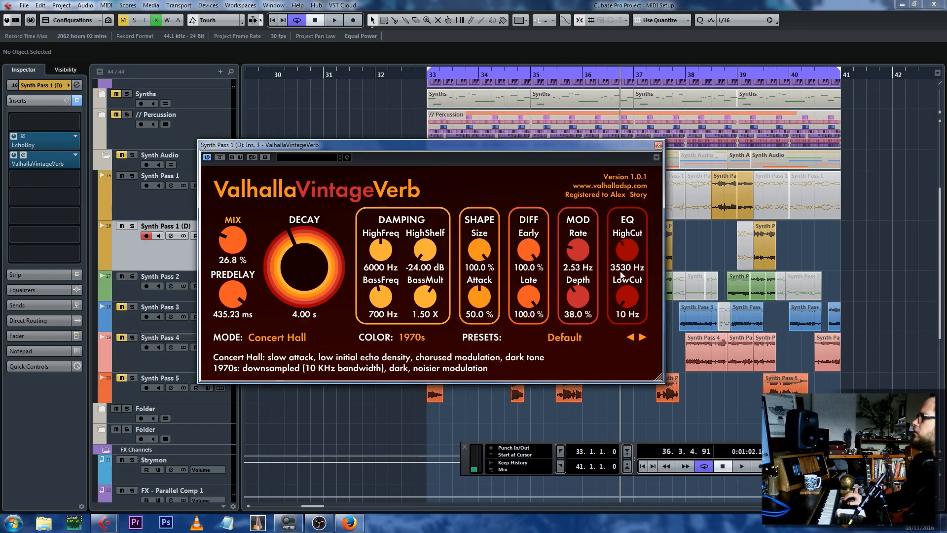
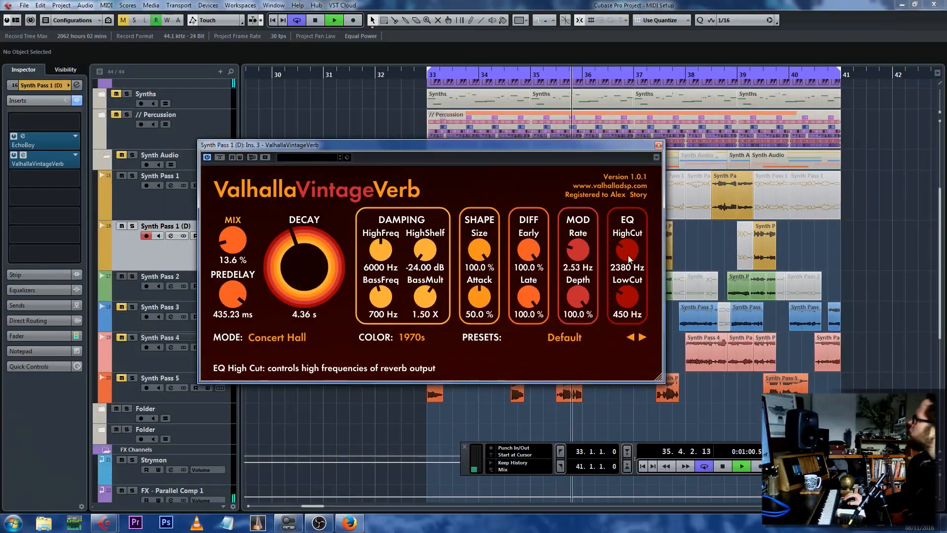
pyautogui.moveTo(235, 247); pyautogui.dragTo(236, 243)
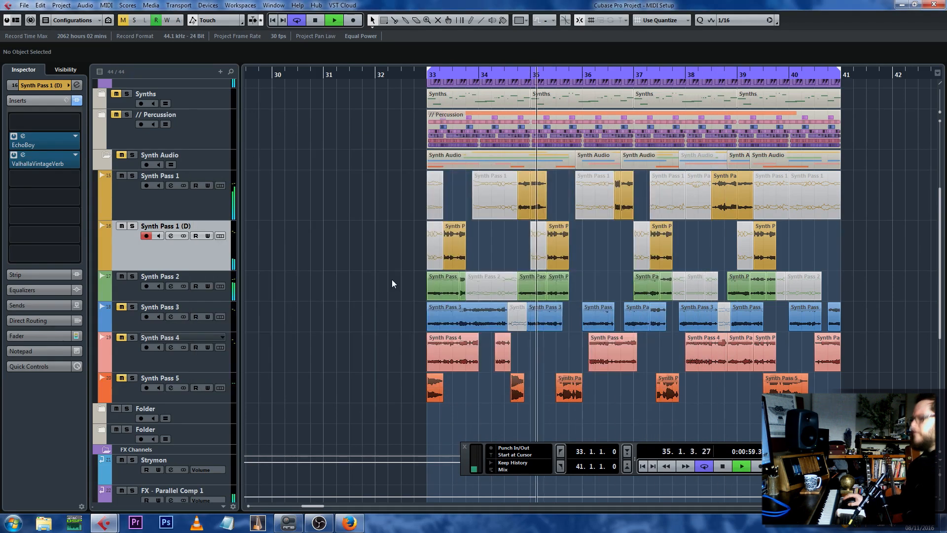
# Unmute the Synth Pass 4 track, split its first event at 33.4.1 and mute the short piece at its end.
pyautogui.press('space')
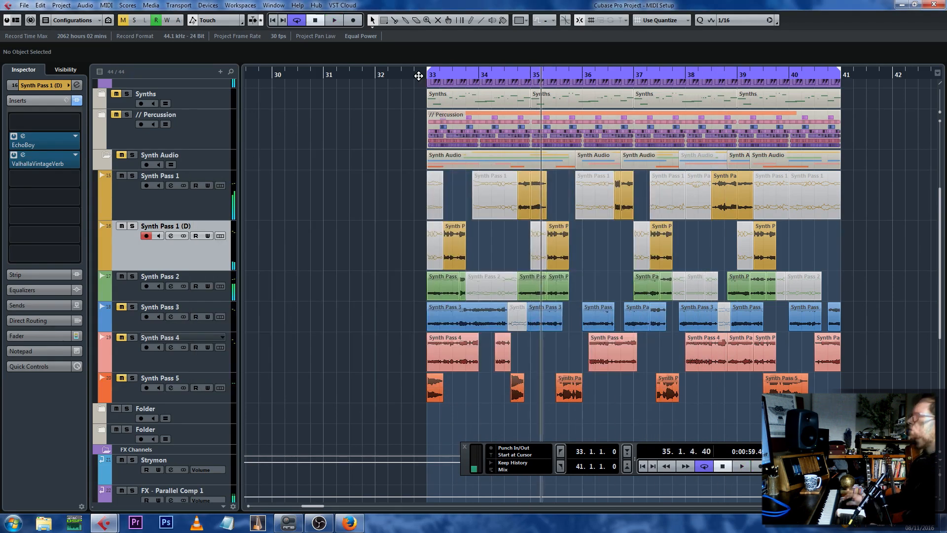
pyautogui.click(410, 72)
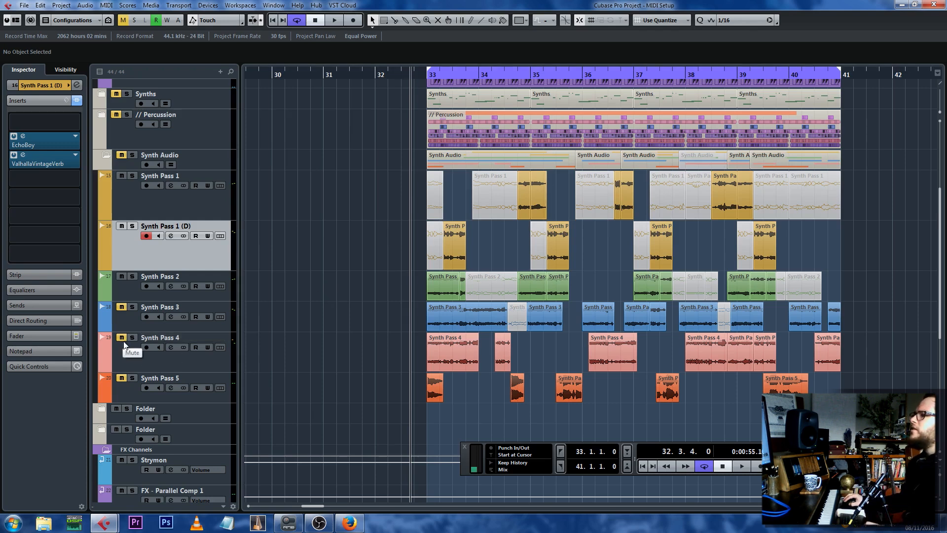
pyautogui.click(475, 368)
pyautogui.press('space')
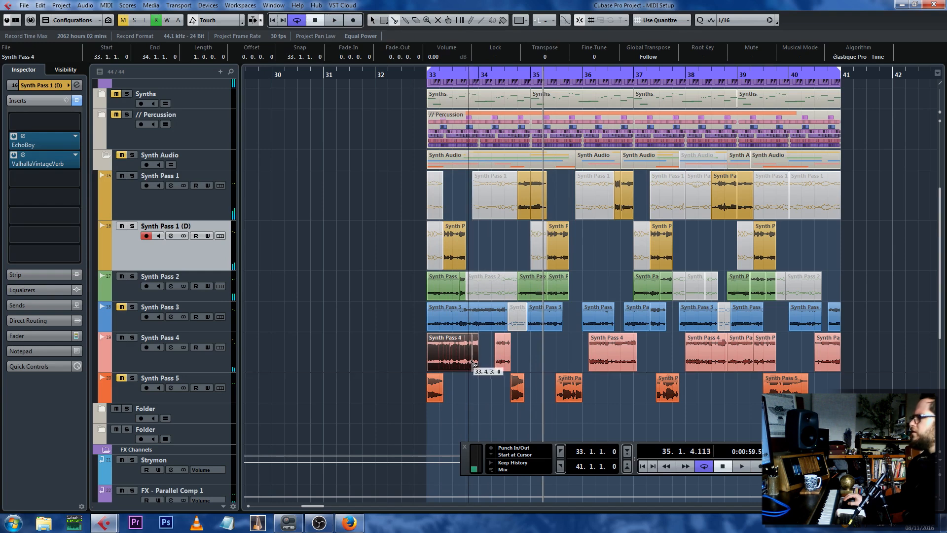
pyautogui.keyDown('alt'); pyautogui.click(472, 365); pyautogui.keyUp('alt')
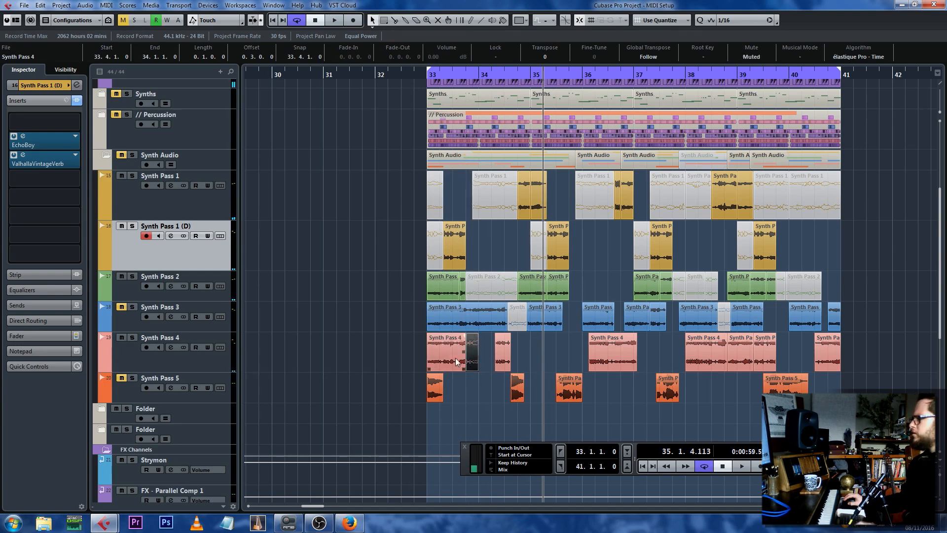
pyautogui.click(457, 362)
pyautogui.press('space')
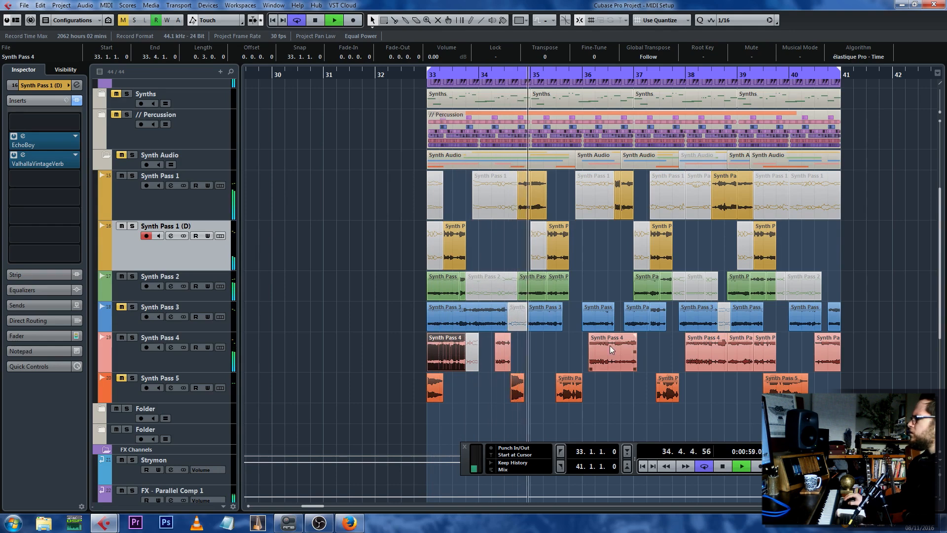
# Select the short Synth Pass 4 event at 34.2.2 and listen to how it sits in the loop.
pyautogui.press('space')
pyautogui.click(508, 367)
pyautogui.moveTo(508, 368); pyautogui.dragTo(510, 369)
pyautogui.press('space')
pyautogui.press('space')
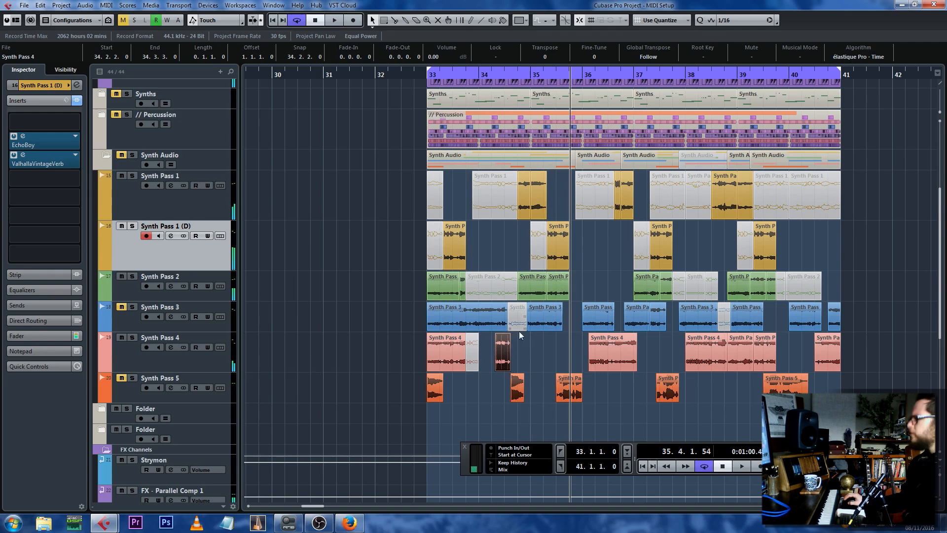
# Split the muted Synth Pass 2 event at 34.2.2 and unmute its second part, leaving 33.4.1 to 34.2.2 muted.
pyautogui.press('h')
pyautogui.press('h')
pyautogui.click(438, 296)
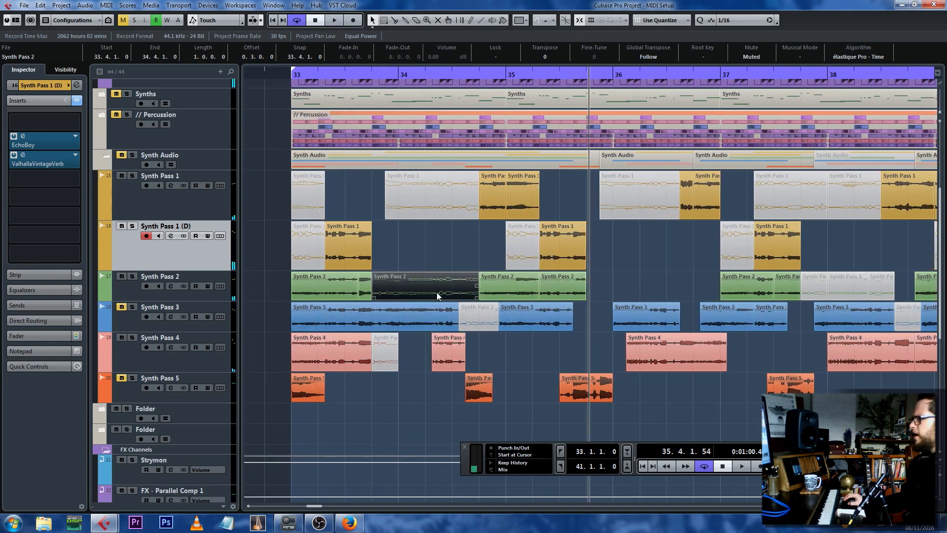
pyautogui.press('2')
pyautogui.press('3')
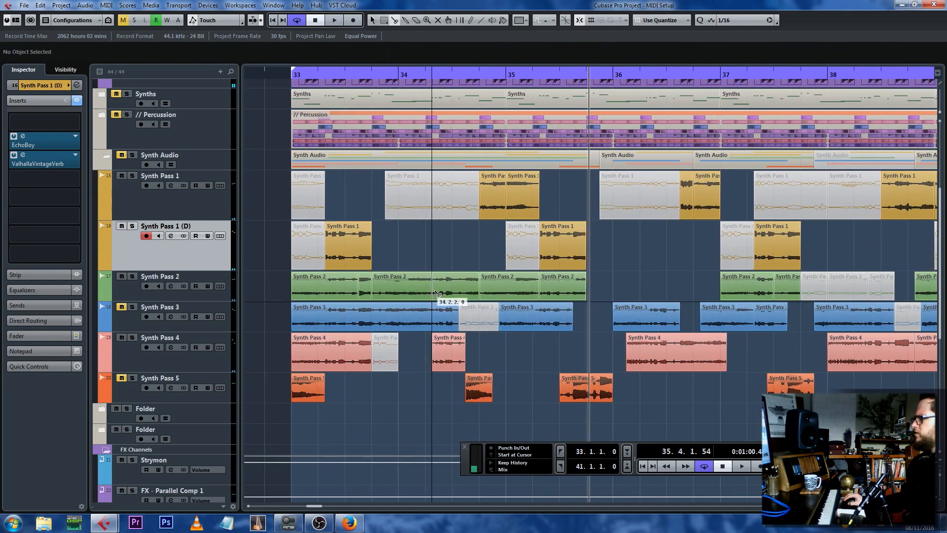
pyautogui.click(434, 292)
pyautogui.press('1')
pyautogui.click(418, 292)
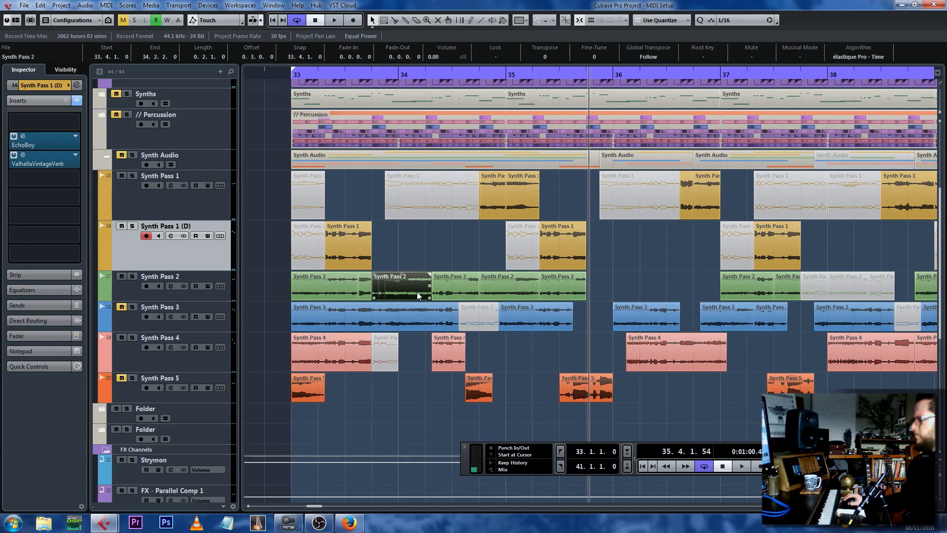
pyautogui.click(453, 291)
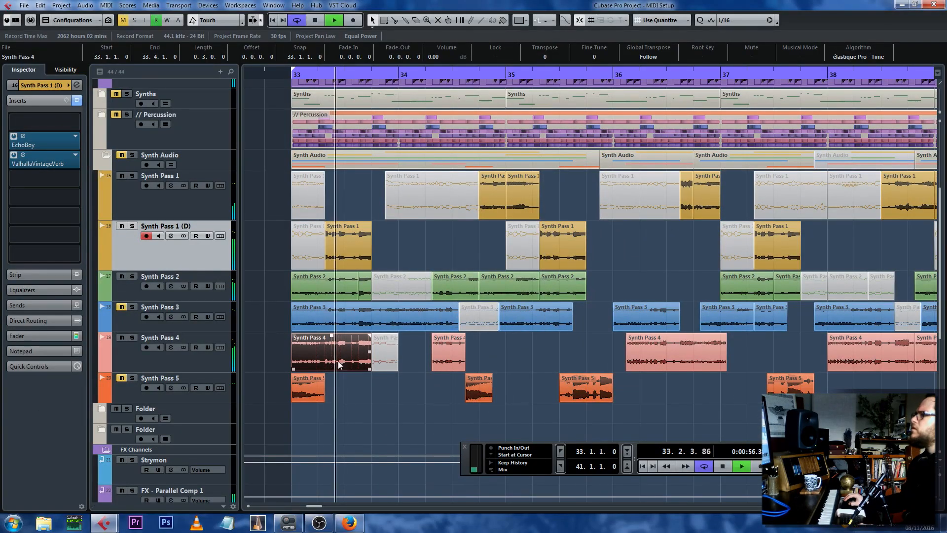
# Set the first Synth Pass 4 event's volume to -0.83 dB and trim it to run from 33.2.2 to 33.4.1.
pyautogui.press('space')
pyautogui.moveTo(331, 335); pyautogui.dragTo(332, 337)
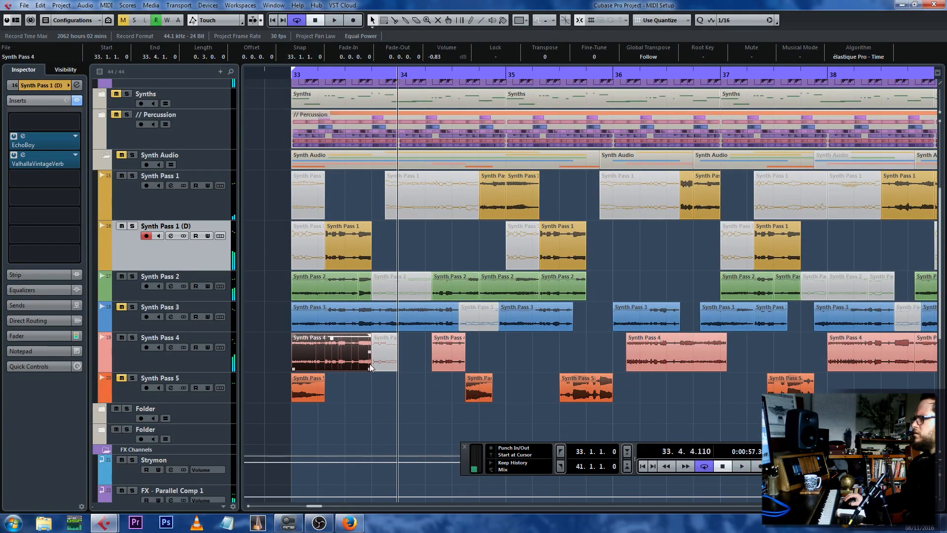
pyautogui.moveTo(370, 367); pyautogui.dragTo(358, 368)
pyautogui.press('space')
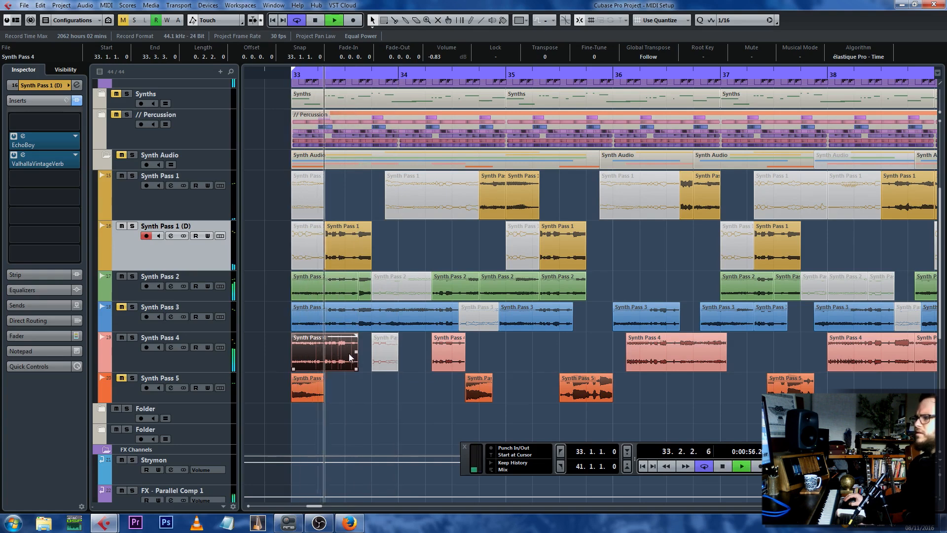
pyautogui.press('space')
pyautogui.moveTo(292, 368); pyautogui.dragTo(371, 368)
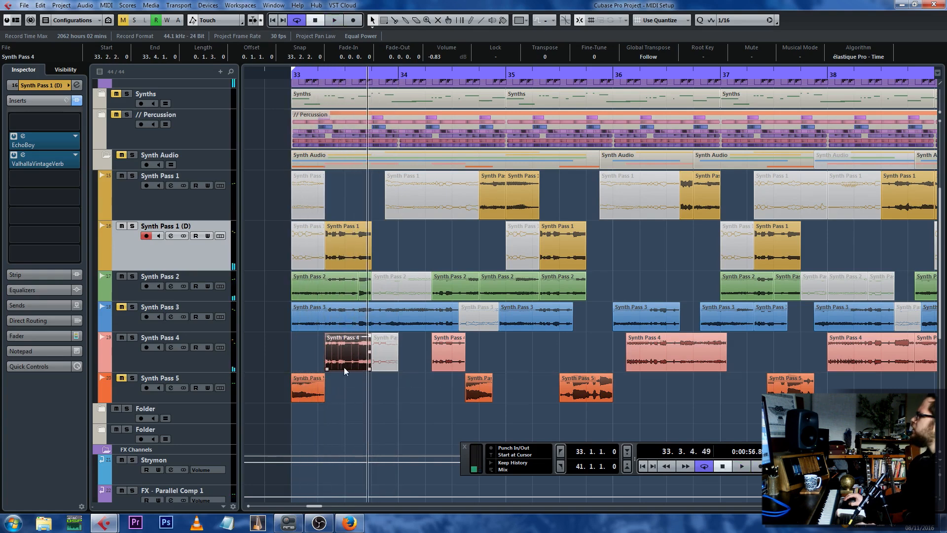
pyautogui.press('space')
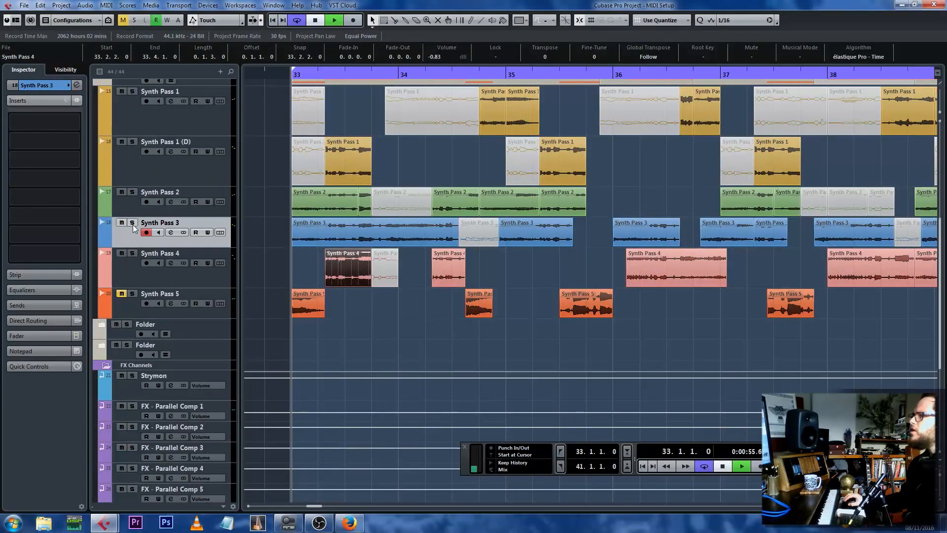
# Open a gap in Synth Pass 3's opening phrase until 33.4.1, fading out the part before it and fading in the part after it.
pyautogui.press('space')
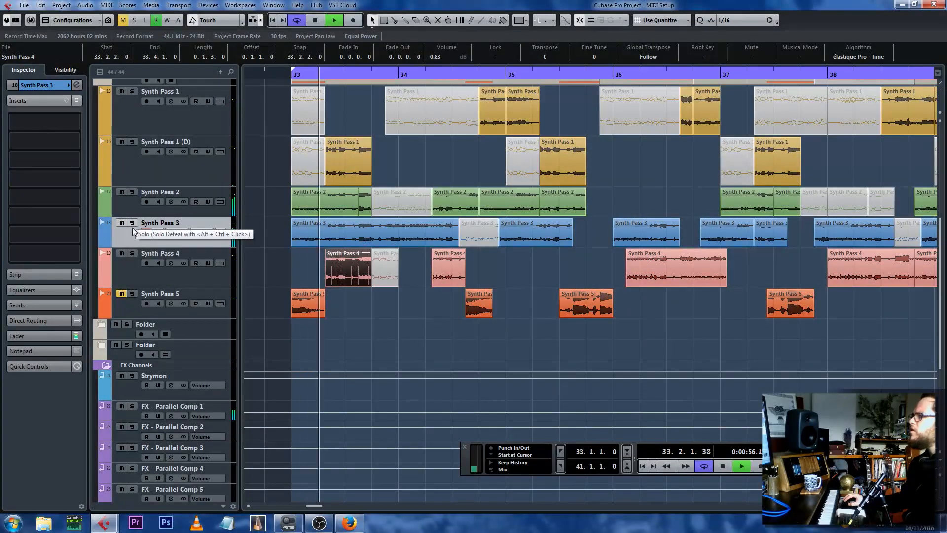
pyautogui.press('space')
pyautogui.moveTo(294, 243); pyautogui.dragTo(416, 220)
pyautogui.click(328, 224)
pyautogui.click(346, 234)
pyautogui.hotkey('alt', 'space')
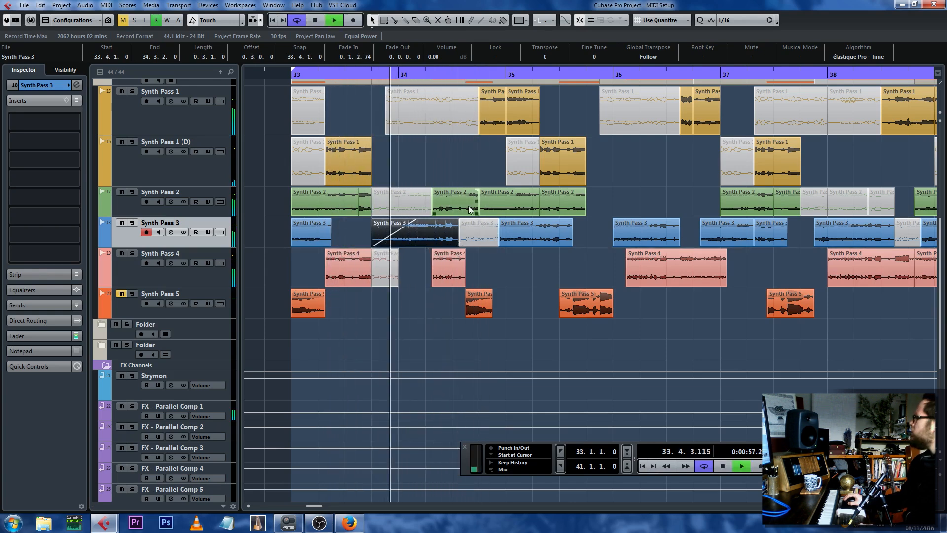
pyautogui.press('space')
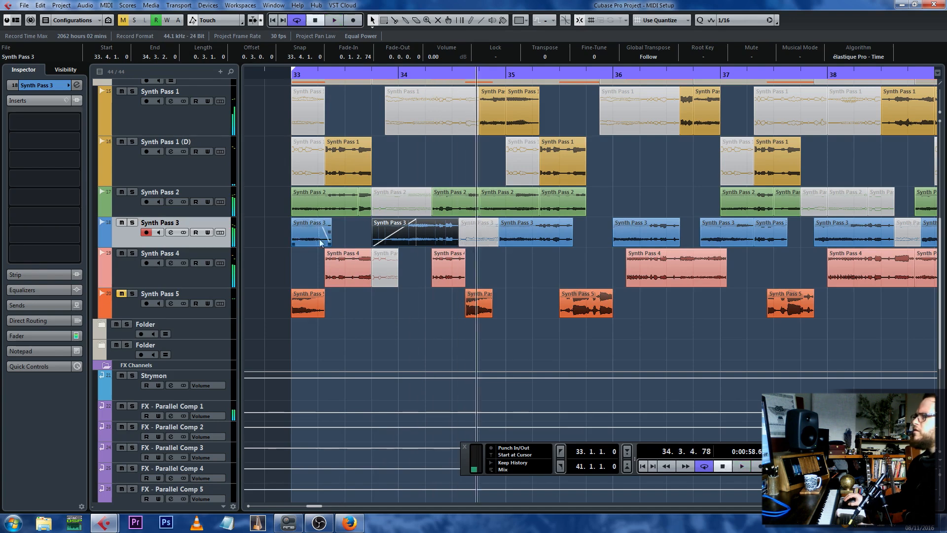
# Show Synth Pass 3's Standard Panner - Pan Left-Right automation and draw a pan move that peaks to one side around 33.4.1.
pyautogui.click(105, 242)
pyautogui.click(161, 254)
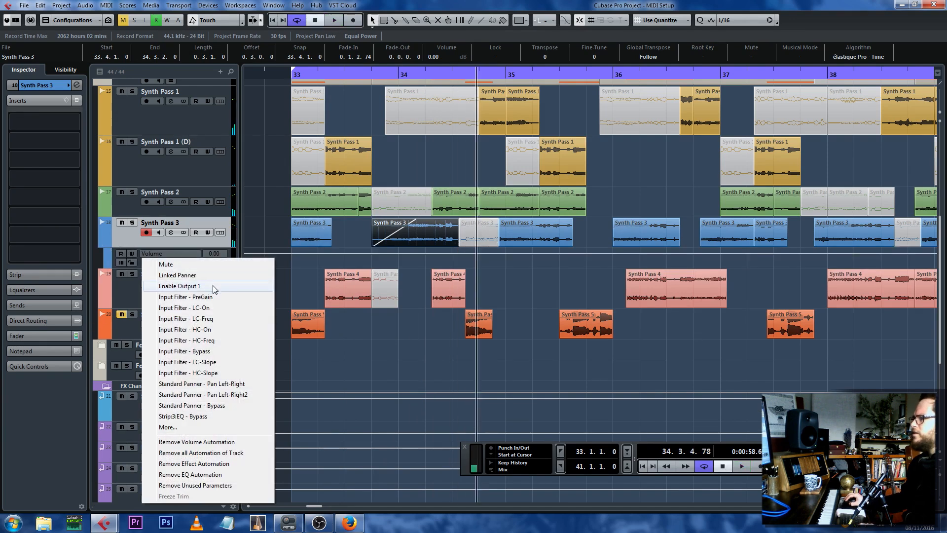
pyautogui.click(225, 384)
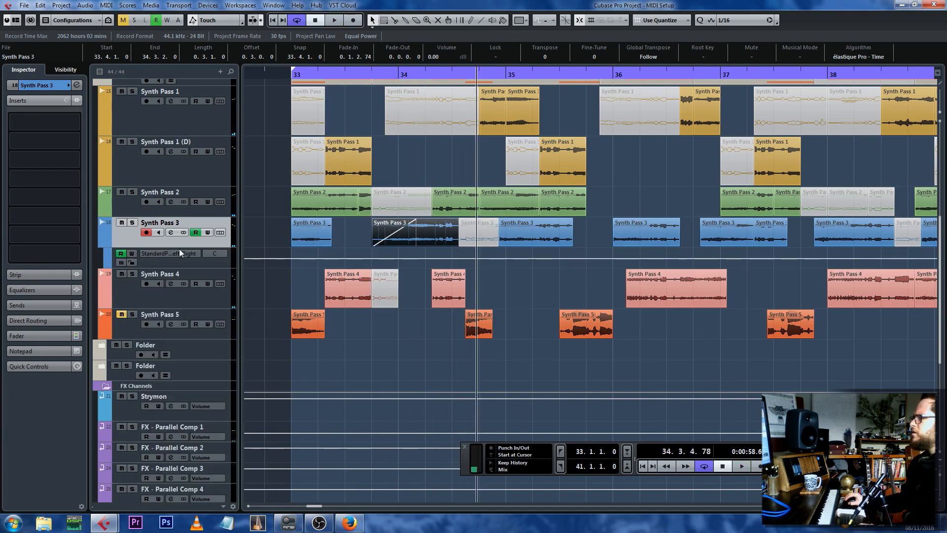
pyautogui.click(464, 259)
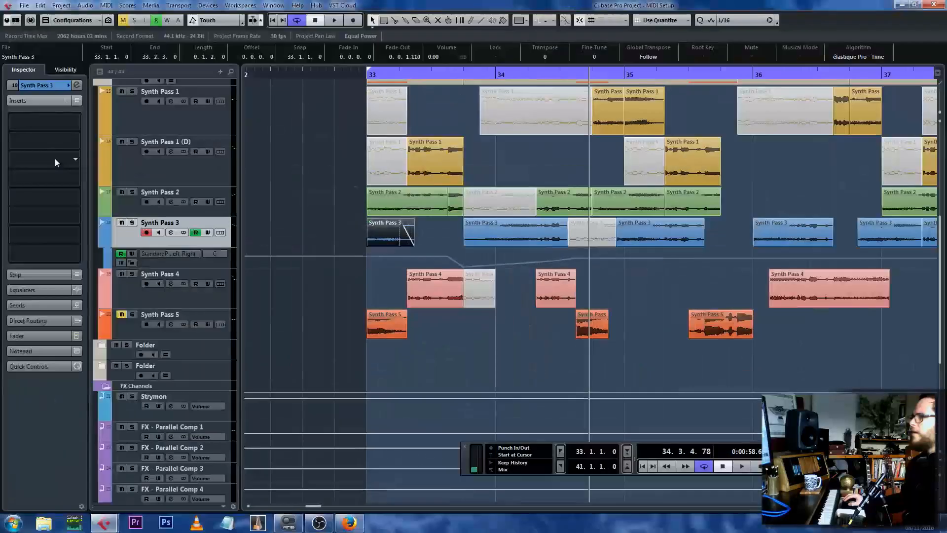
# Insert LFOTool_x64 in the third slot of Synth Pass 3 and load the Autopan Half Triplet preset.
pyautogui.click(55, 158)
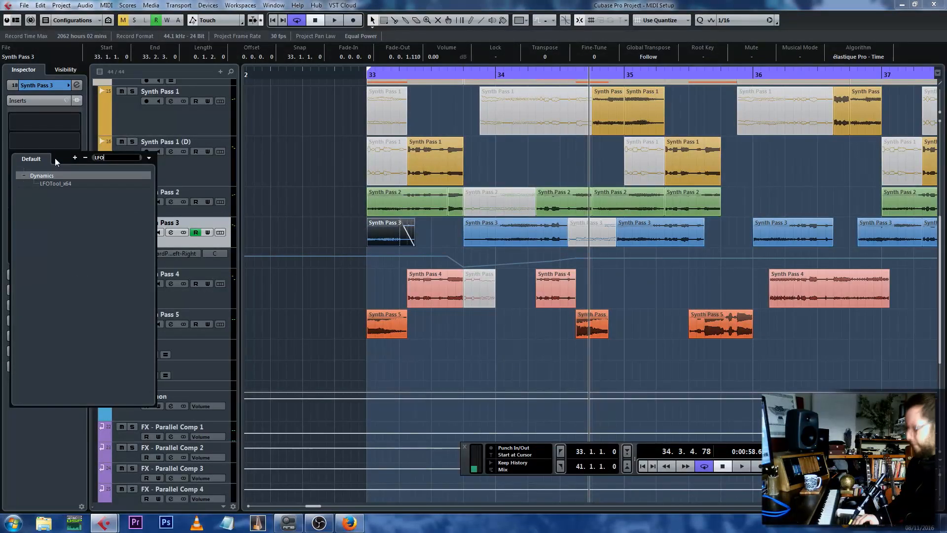
pyautogui.click(55, 184)
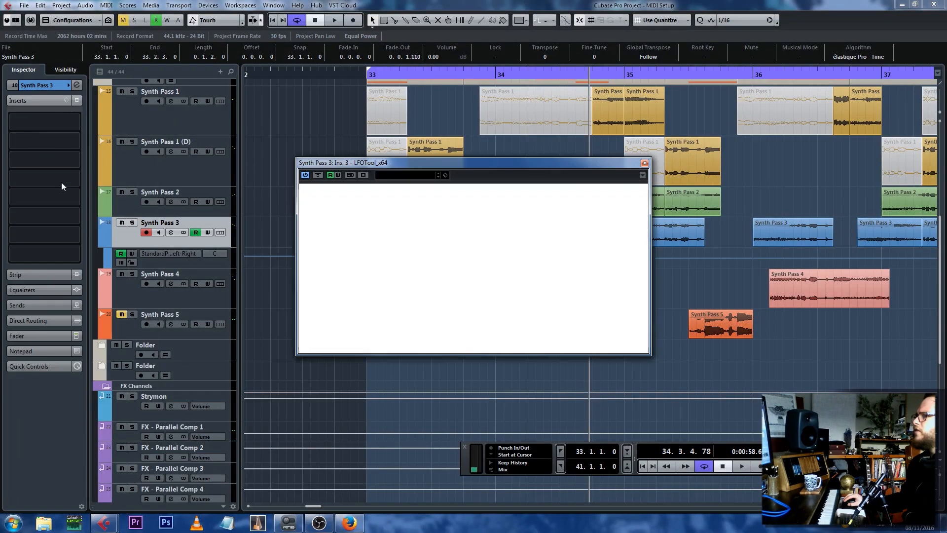
pyautogui.click(621, 193)
pyautogui.moveTo(622, 217)
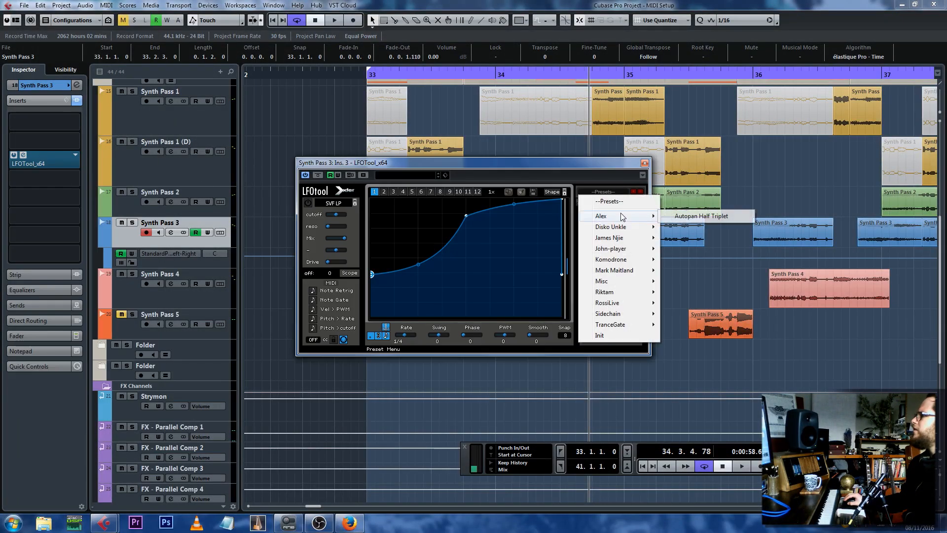
pyautogui.click(697, 217)
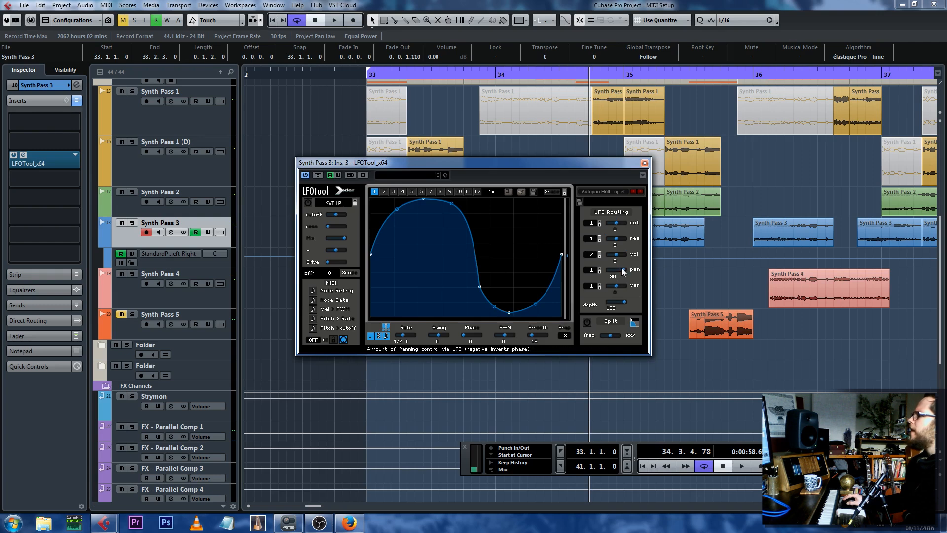
pyautogui.moveTo(633, 162); pyautogui.dragTo(622, 266)
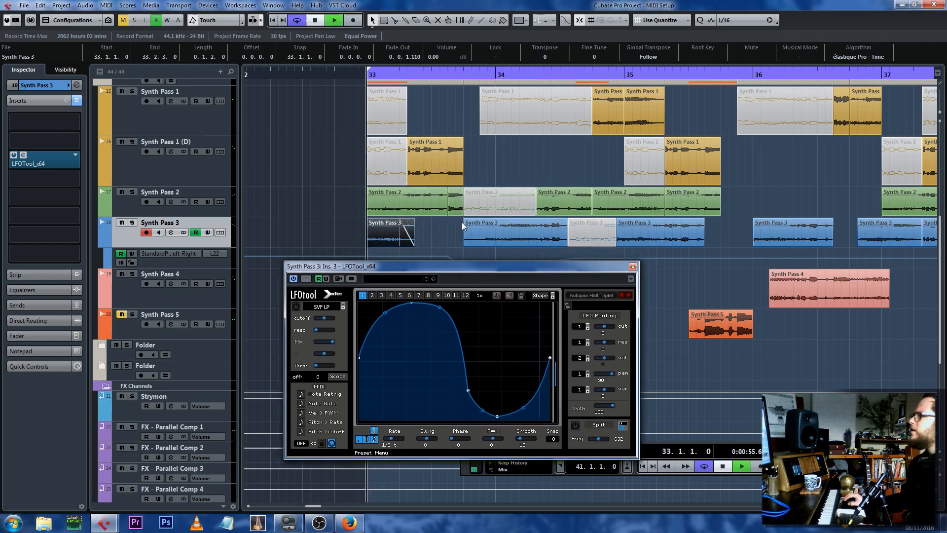
# Turn off reading of Synth Pass 3's pan automation and reset the track's pan to centre.
pyautogui.press('space')
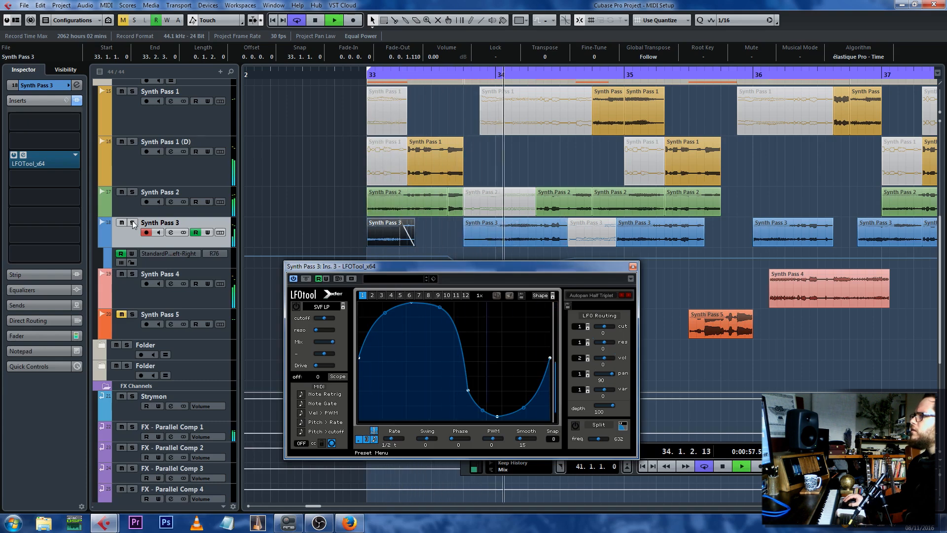
pyautogui.click(521, 232)
pyautogui.click(121, 254)
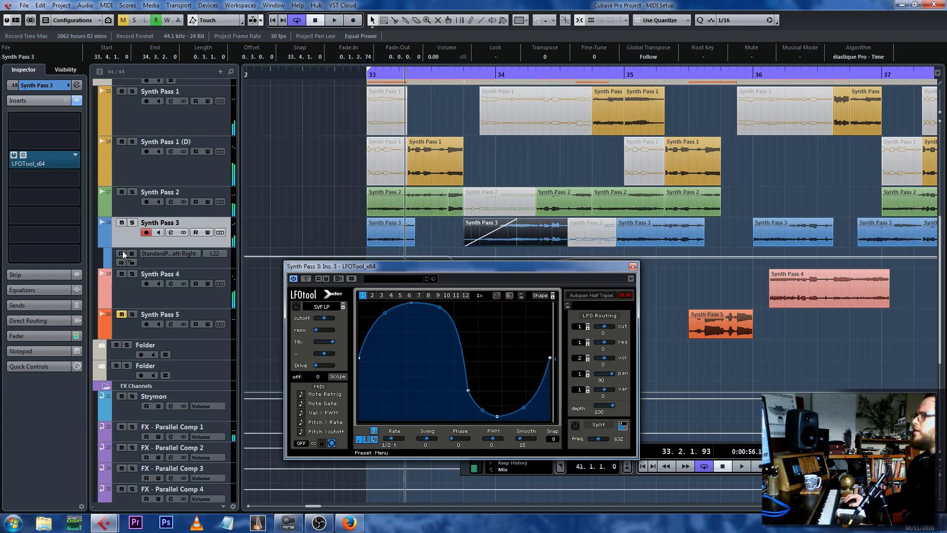
pyautogui.click(58, 87)
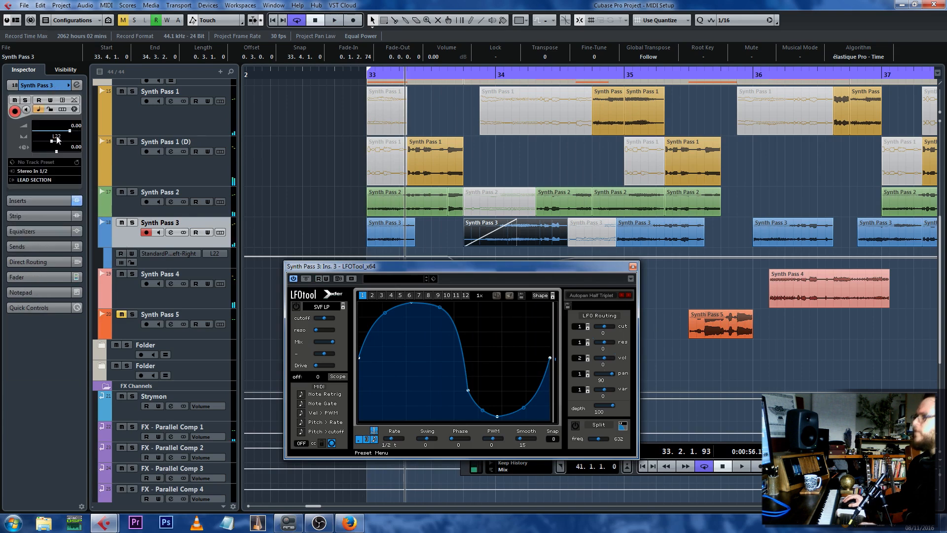
pyautogui.keyDown('ctrl'); pyautogui.click(57, 140); pyautogui.keyUp('ctrl')
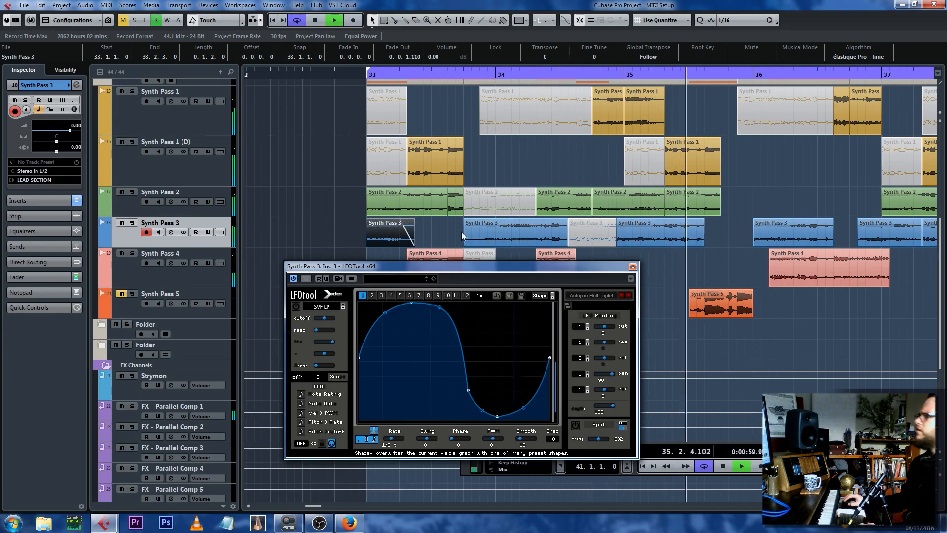
# Lower Synth Pass 3's track volume to -2.00 dB while the loop plays.
pyautogui.press('space')
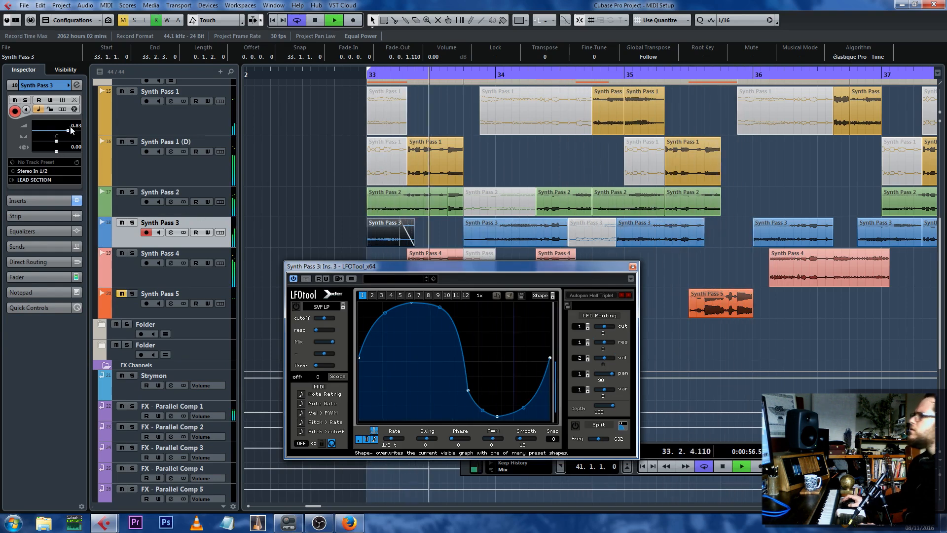
pyautogui.scroll(-2, 72, 130)
pyautogui.press('space')
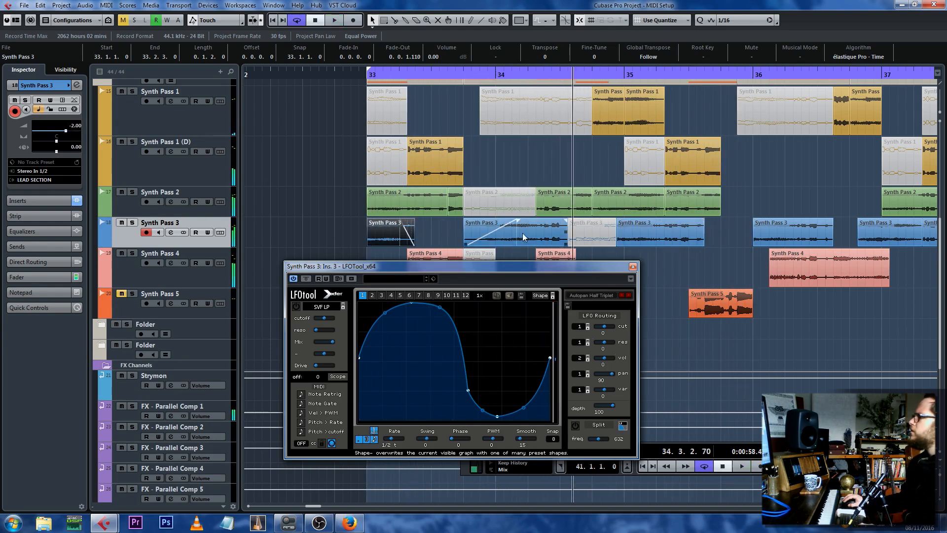
# Unmute the Synth Pass 2 event at 33.4.1, trim its start to 33.4.3 and fade it in.
pyautogui.click(522, 233)
pyautogui.click(486, 210)
pyautogui.hotkey('shift', 'u')
pyautogui.press('l')
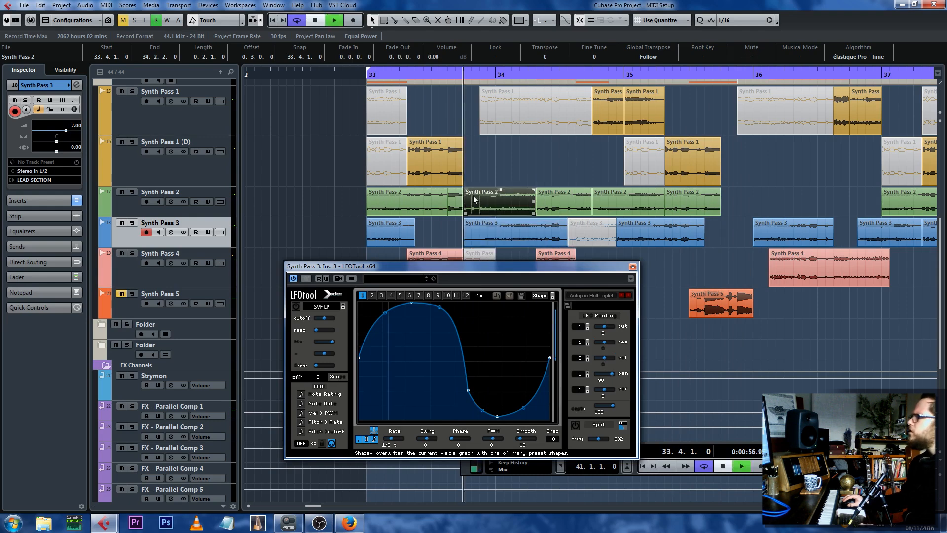
pyautogui.press('space')
pyautogui.moveTo(466, 212); pyautogui.dragTo(509, 194)
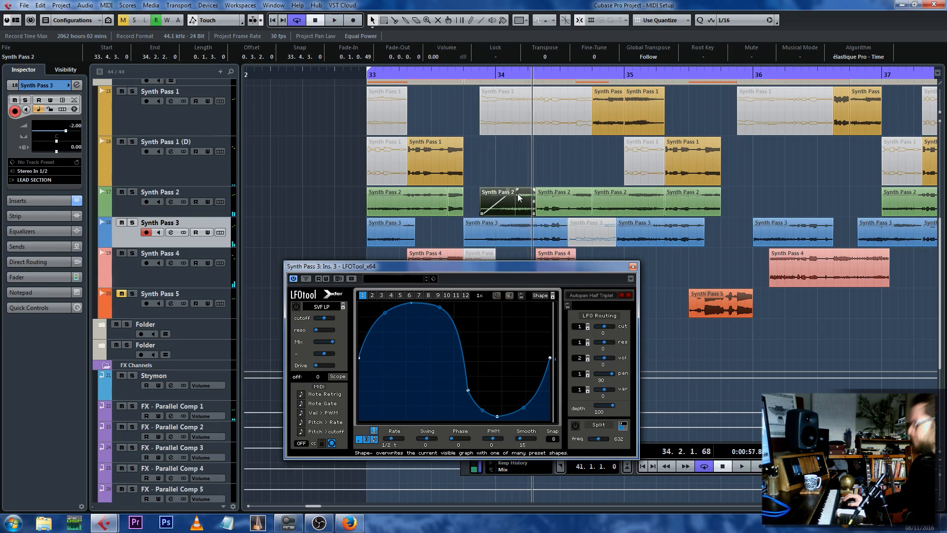
# Play back the lead from Synth Pass 3's opening phrases and review the percussion and synth tracks across bars 33 to 41.
pyautogui.press('space')
pyautogui.click(381, 223)
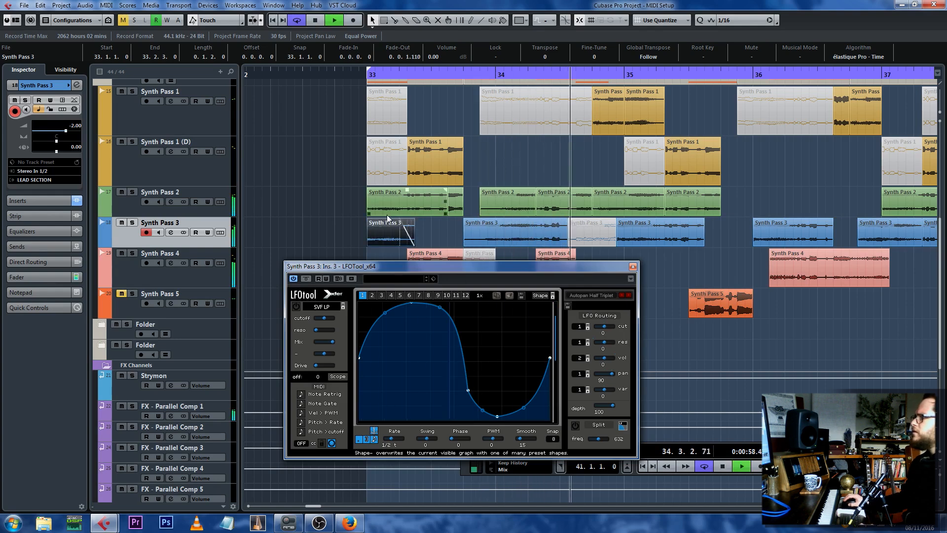
pyautogui.press('l')
pyautogui.click(758, 223)
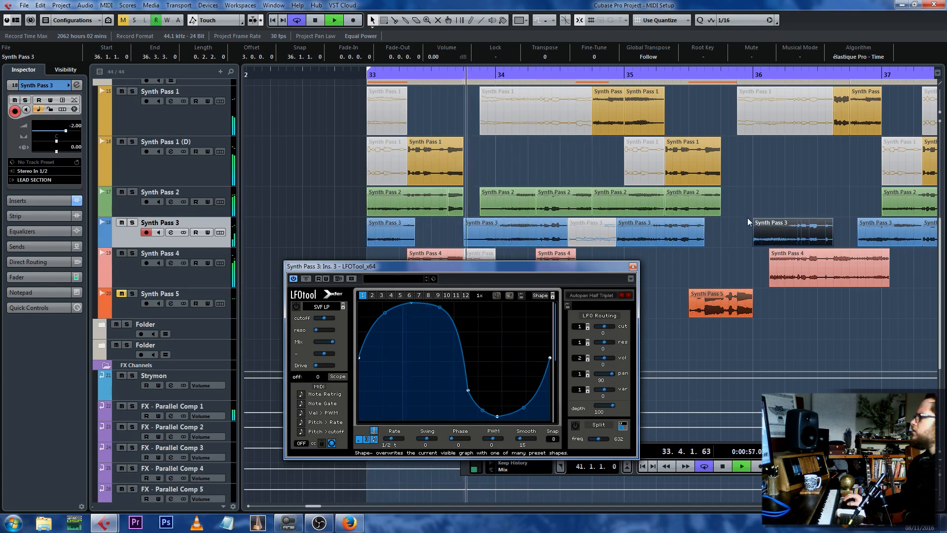
pyautogui.click(496, 239)
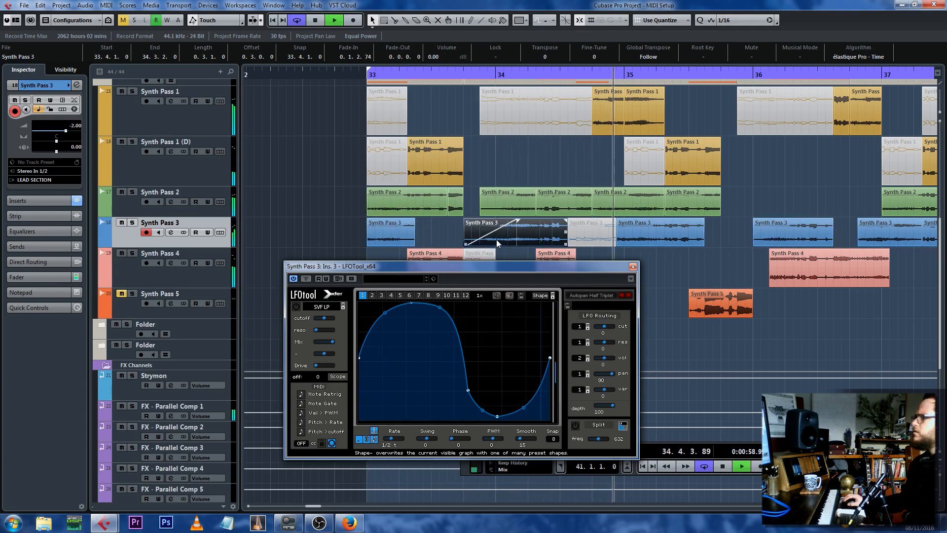
pyautogui.press('l')
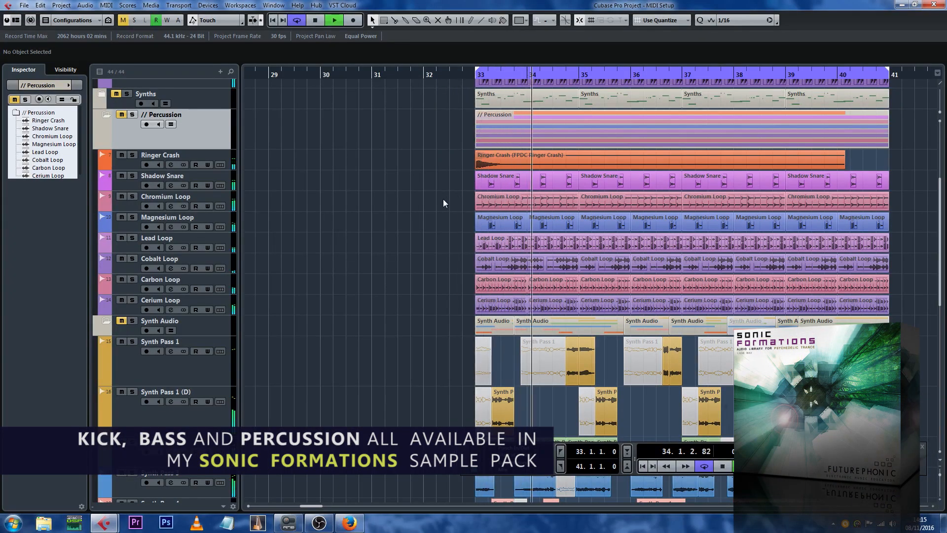
pyautogui.scroll(-3, 462, 207)
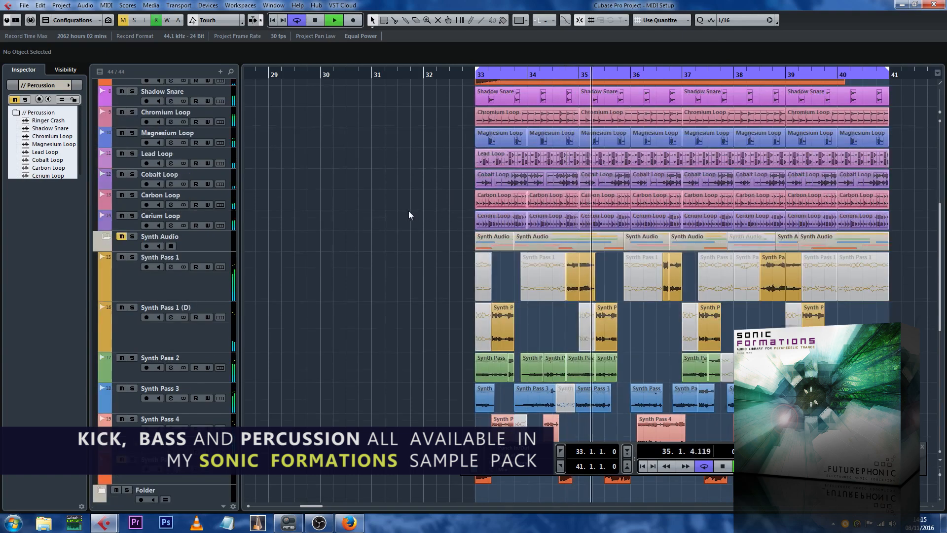
pyautogui.scroll(-6, 408, 211)
pyautogui.press('g')
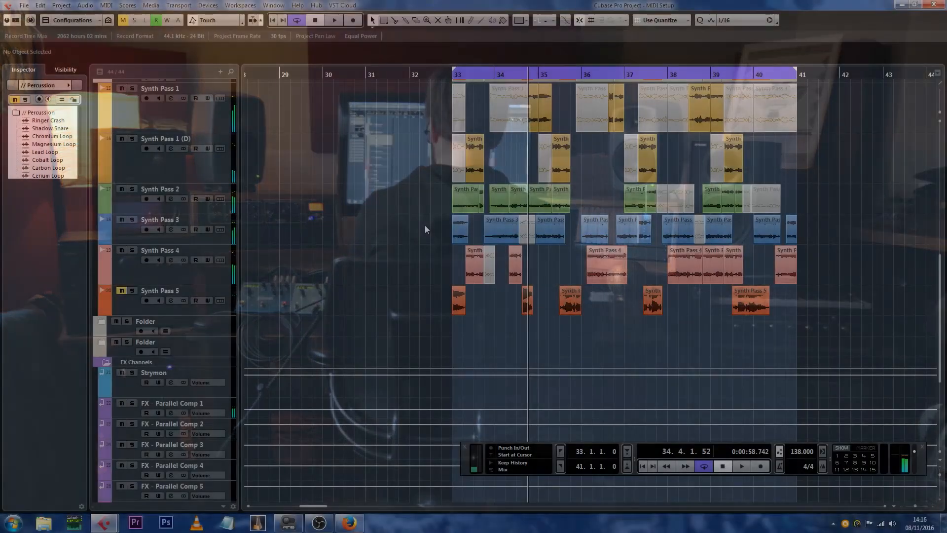
pyautogui.scroll(3, 425, 225)
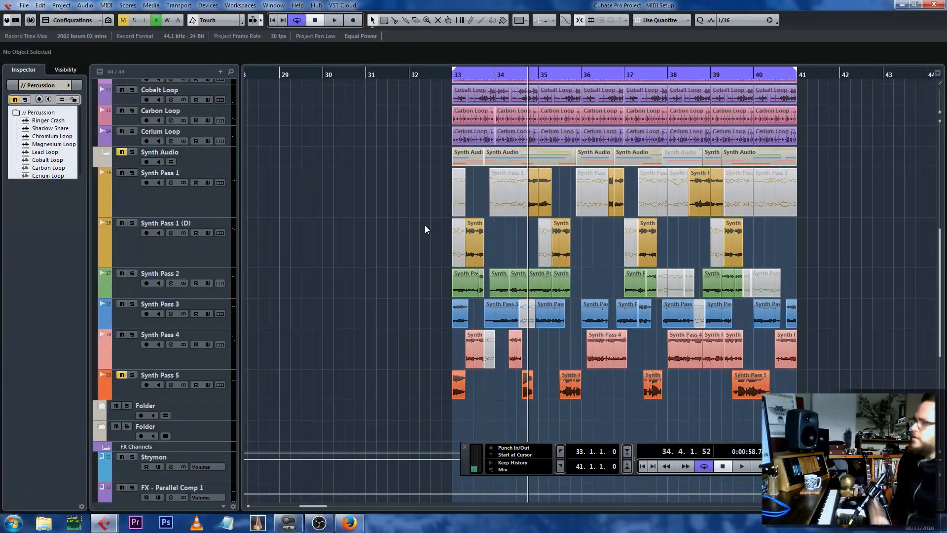